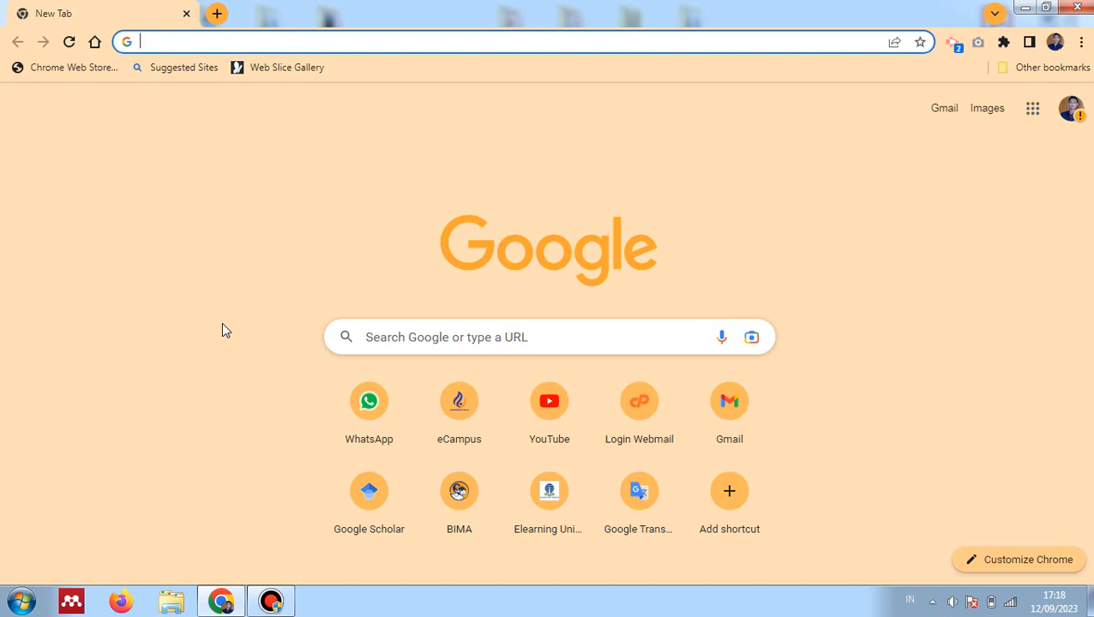
Search 'eksishum huntara' and open the EKSISHUM journal website
{"action": "type", "text": "ek"}
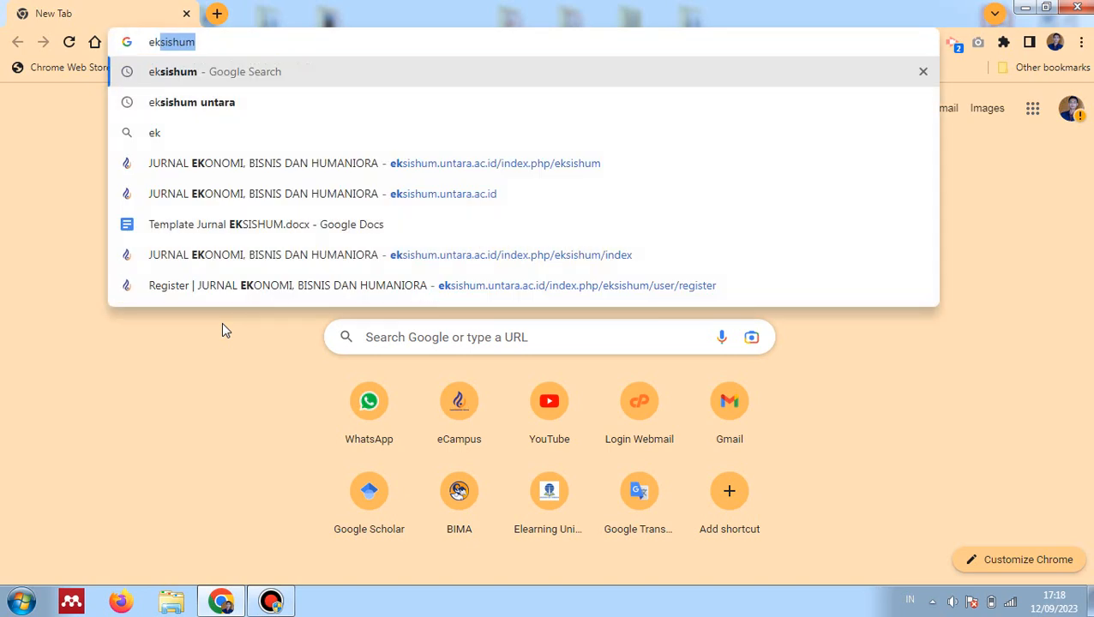
{"action": "type", "text": "sishum "}
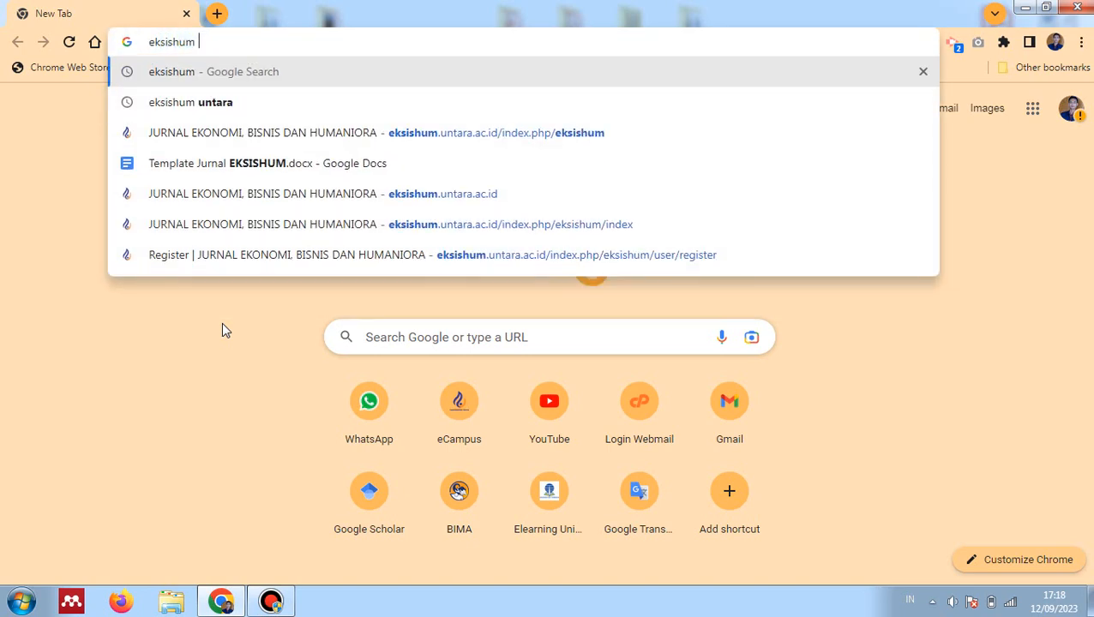
{"action": "type", "text": "huntarar"}
{"action": "key", "text": "Return"}
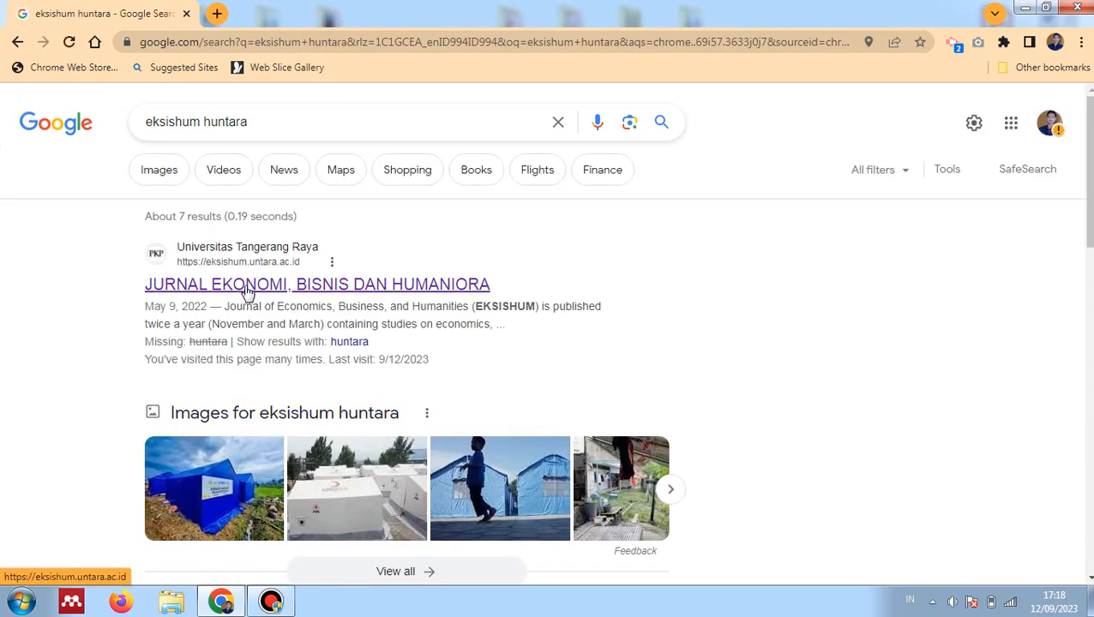
{"action": "left_click", "coordinate": [168, 290]}
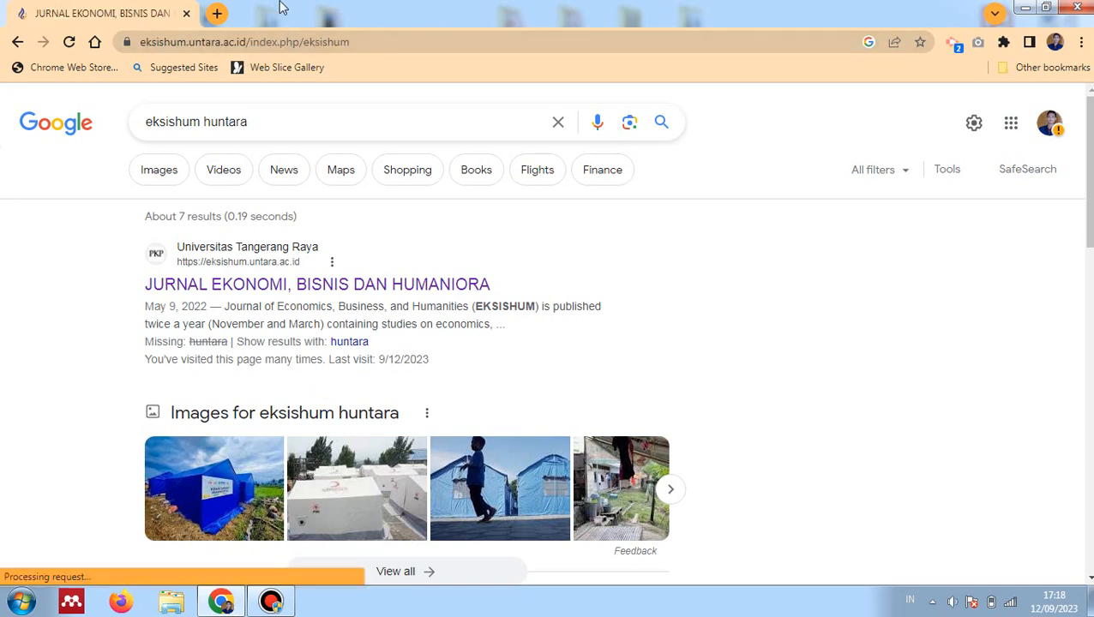
In a new tab, search 'jupisi untara' and open the JURNAL PENDIDIKAN DAN SAINS site
{"action": "left_click", "coordinate": [214, 13]}
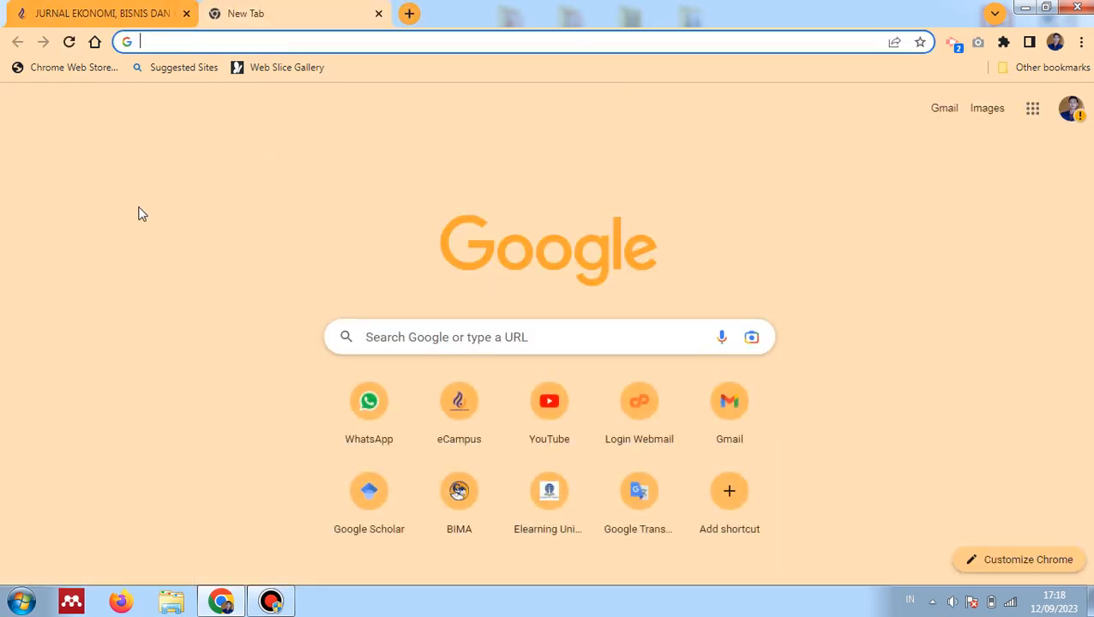
{"action": "type", "text": "juo"}
{"action": "key", "text": "BackSpace"}
{"action": "type", "text": "pisi unta"}
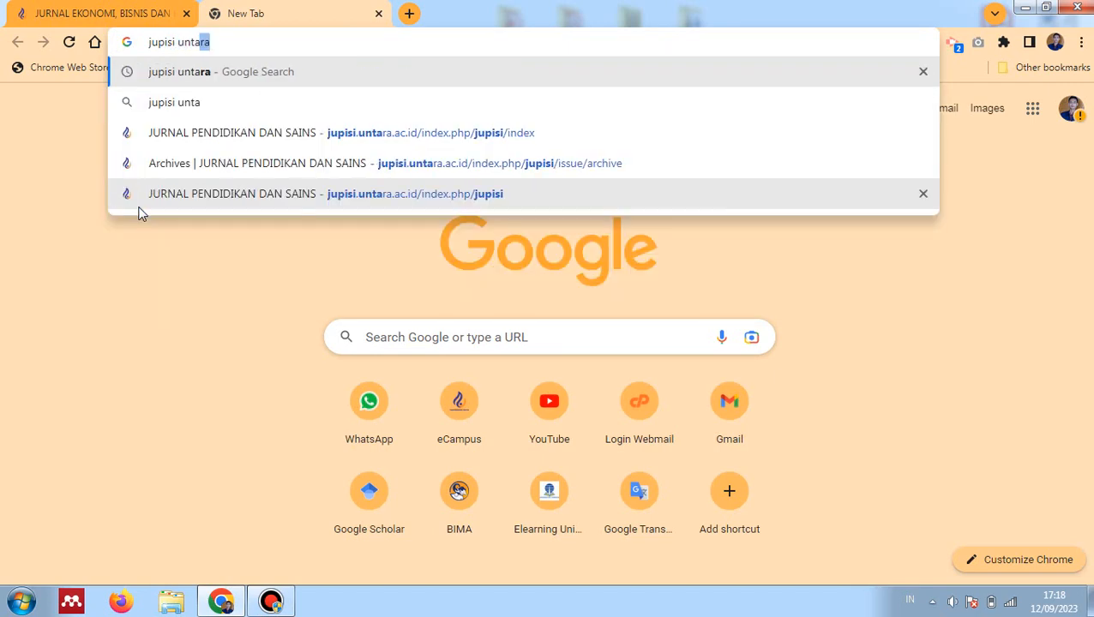
{"action": "key", "text": "Return"}
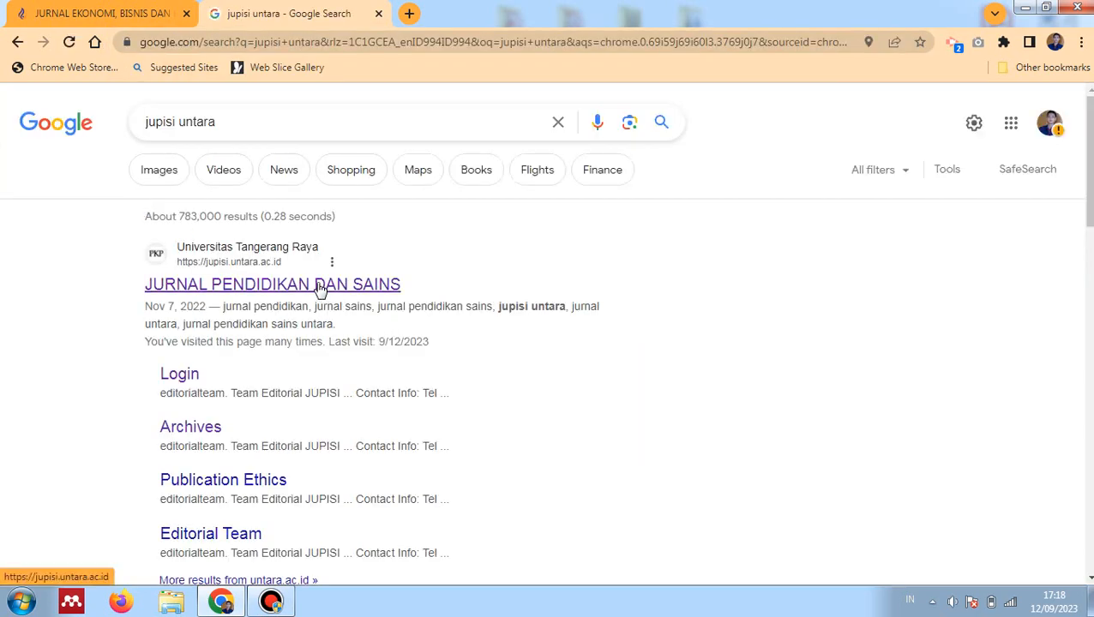
{"action": "left_click", "coordinate": [320, 287]}
In another new tab, search 'jites untara' and open the JITES journal home page
{"action": "key", "text": "ctrl+t"}
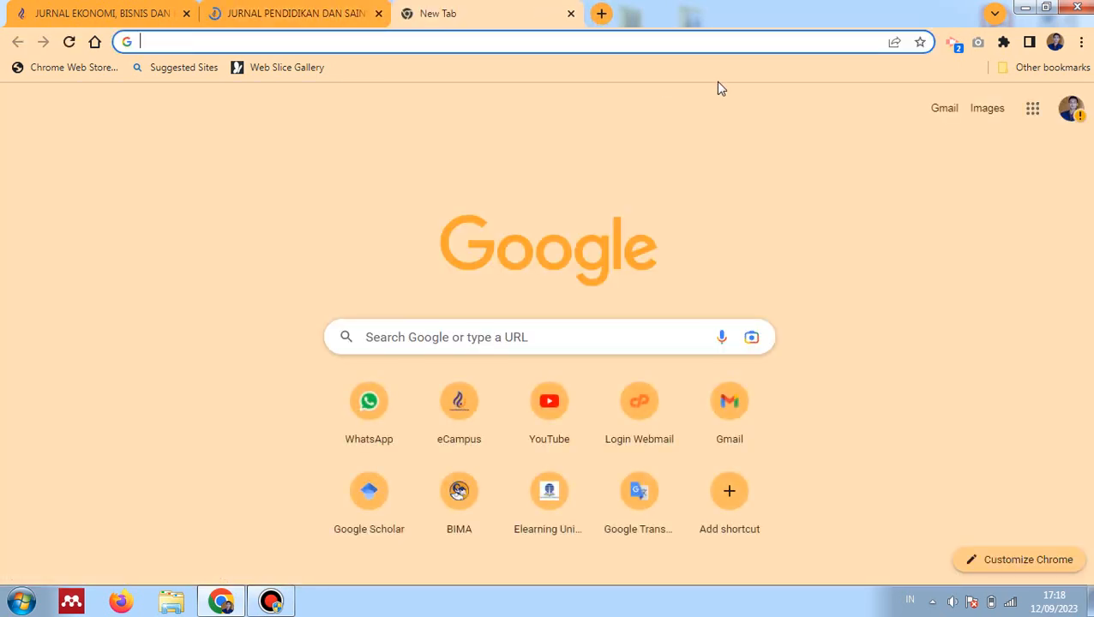
{"action": "type", "text": "jites untara"}
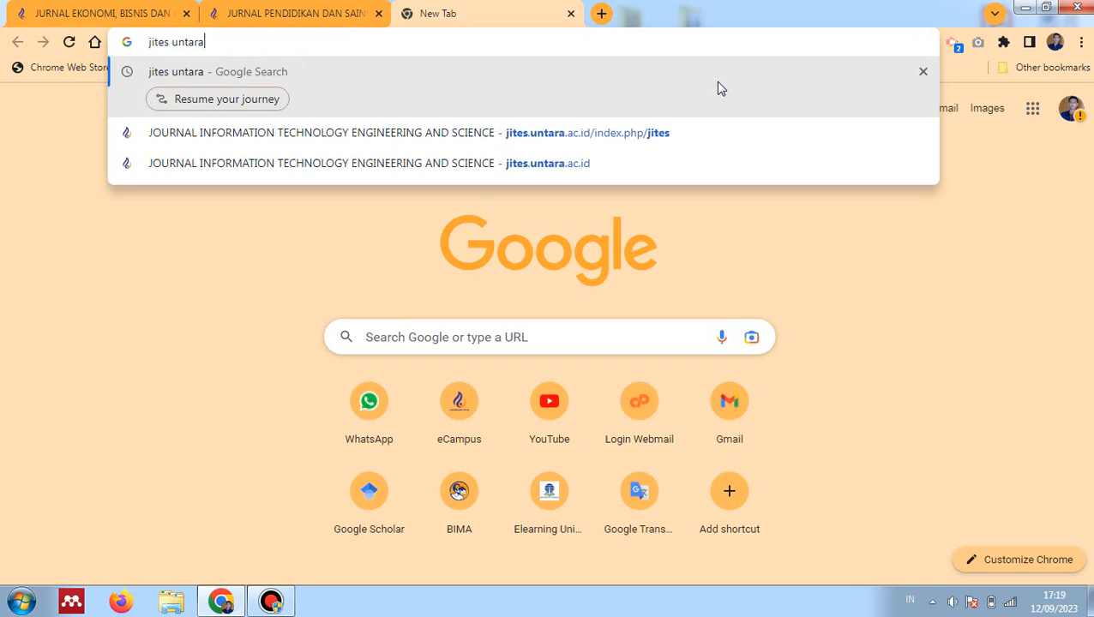
{"action": "key", "text": "Return"}
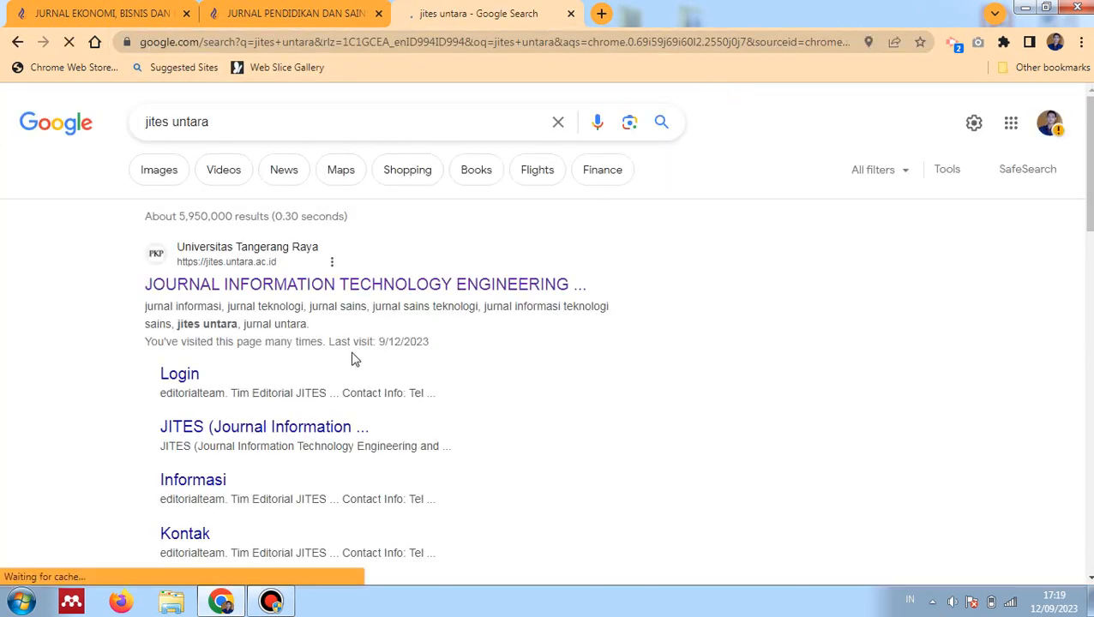
{"action": "left_click", "coordinate": [401, 287]}
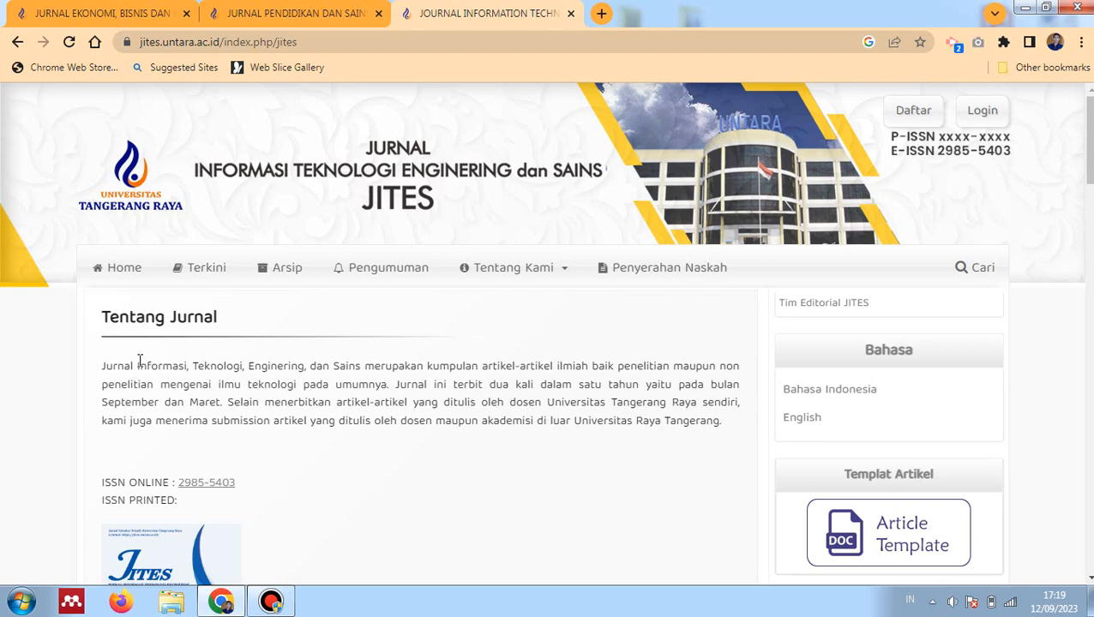
Open the Article Template from the EKSISHUM page and close the JURNAL PENDIDIKAN DAN SAINS tab
{"action": "left_click", "coordinate": [101, 12]}
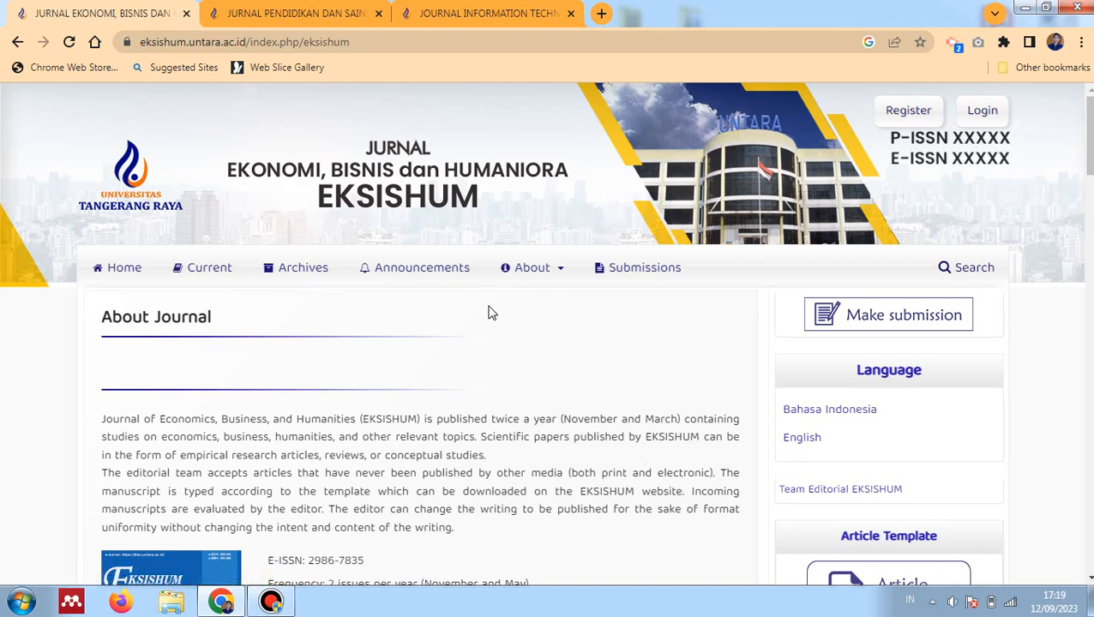
{"action": "scroll", "coordinate": [491, 317], "scroll_direction": "down", "scroll_amount": 2}
{"action": "scroll", "coordinate": [490, 316], "scroll_direction": "down", "scroll_amount": 1}
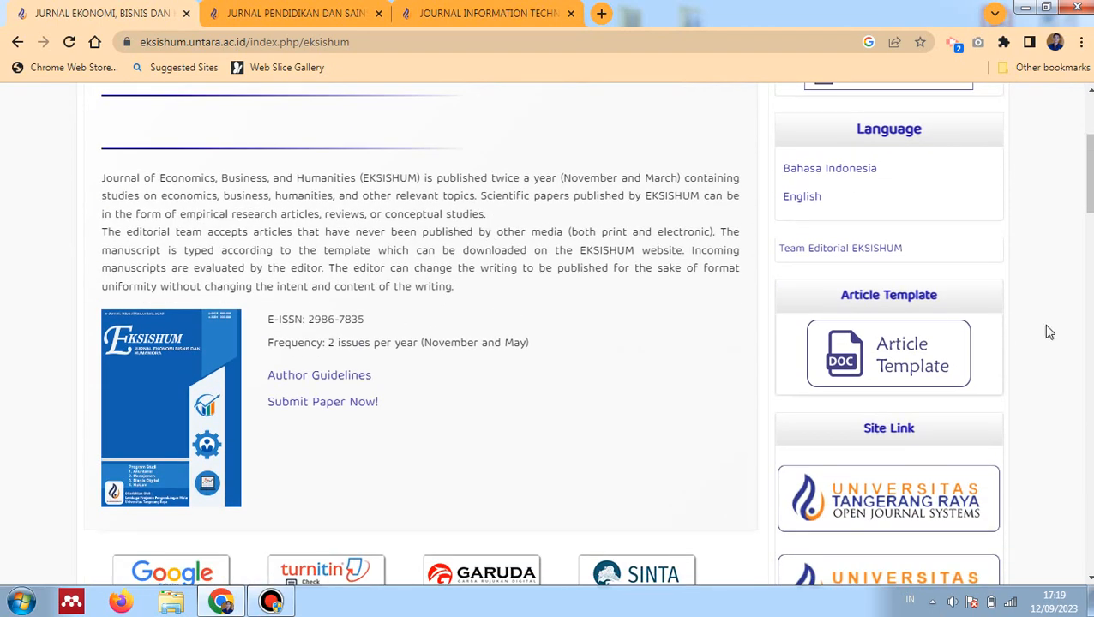
{"action": "left_click", "coordinate": [884, 360]}
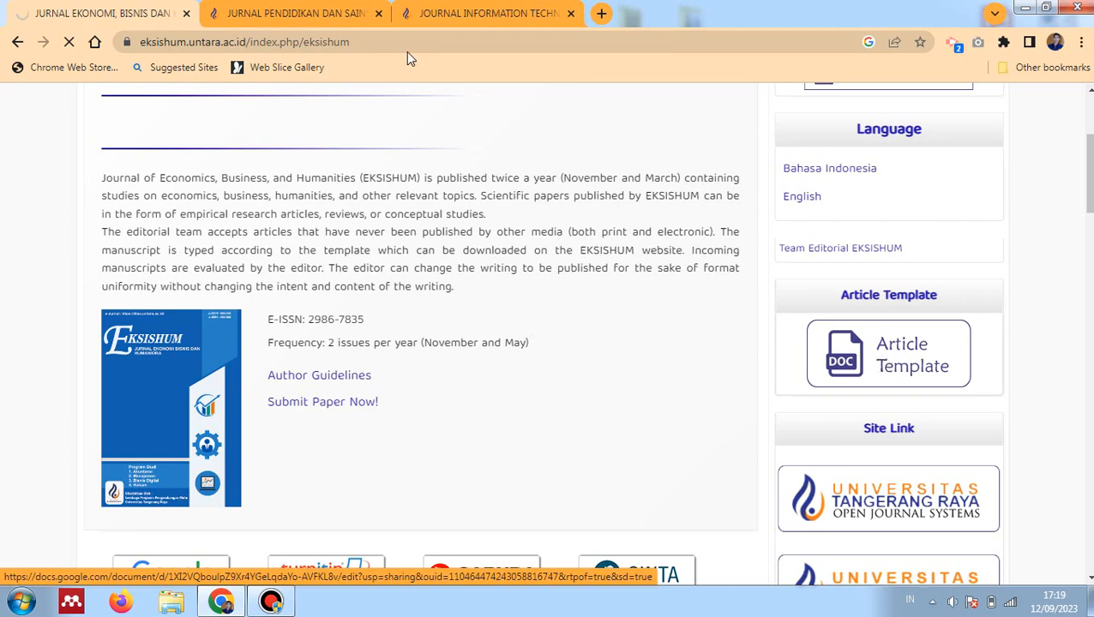
{"action": "left_click", "coordinate": [379, 15]}
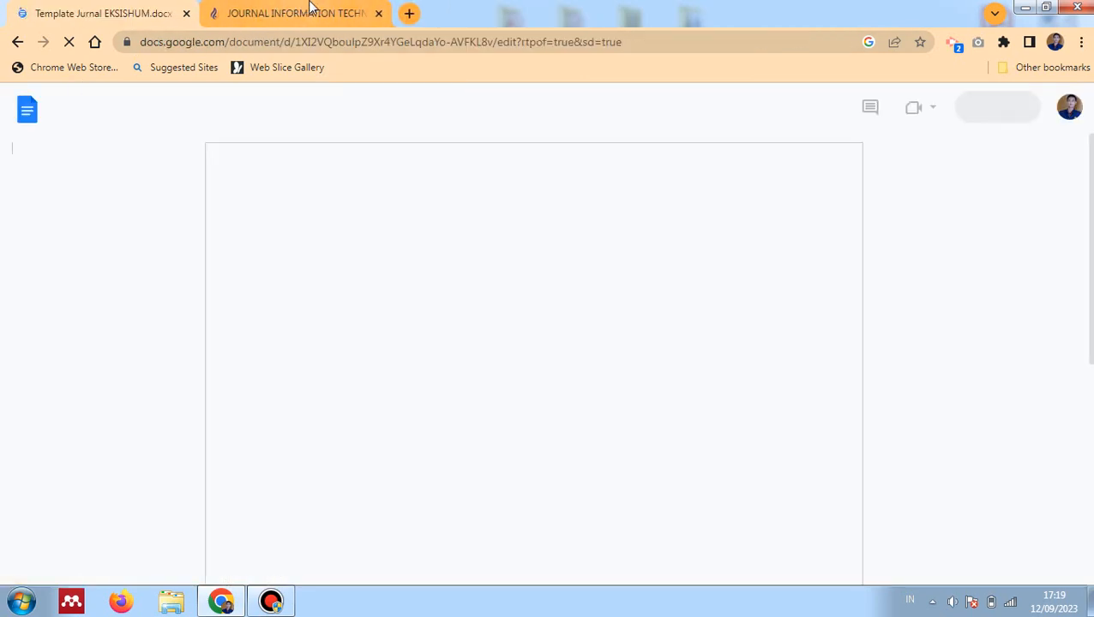
Close the JITES tab and download the template with File > Download > Microsoft Word (.docx)
{"action": "left_click", "coordinate": [379, 14]}
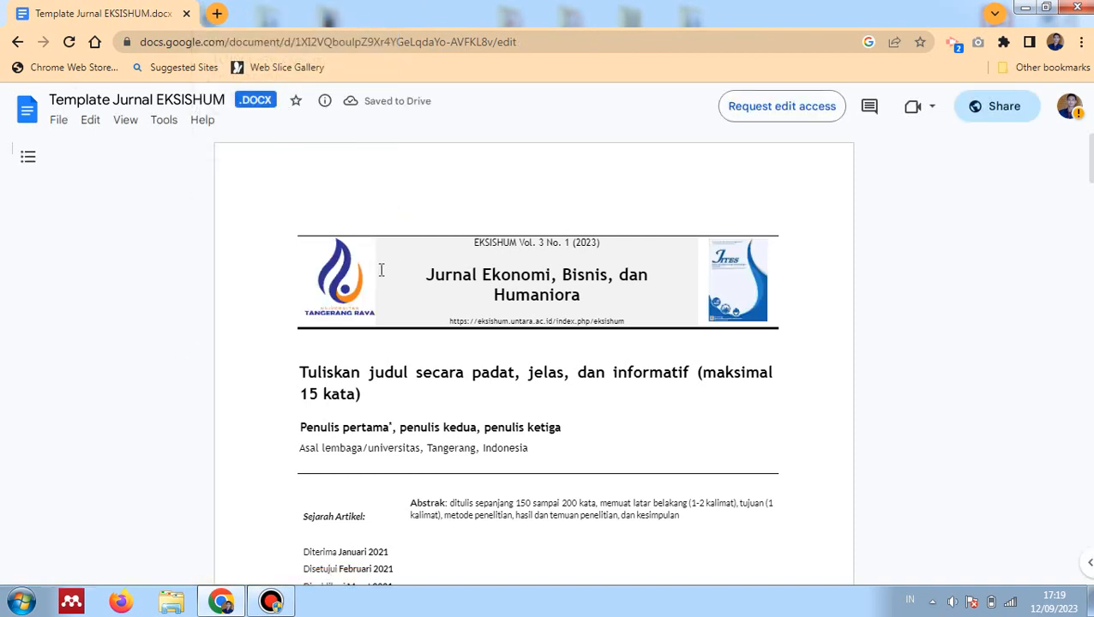
{"action": "left_click", "coordinate": [61, 126]}
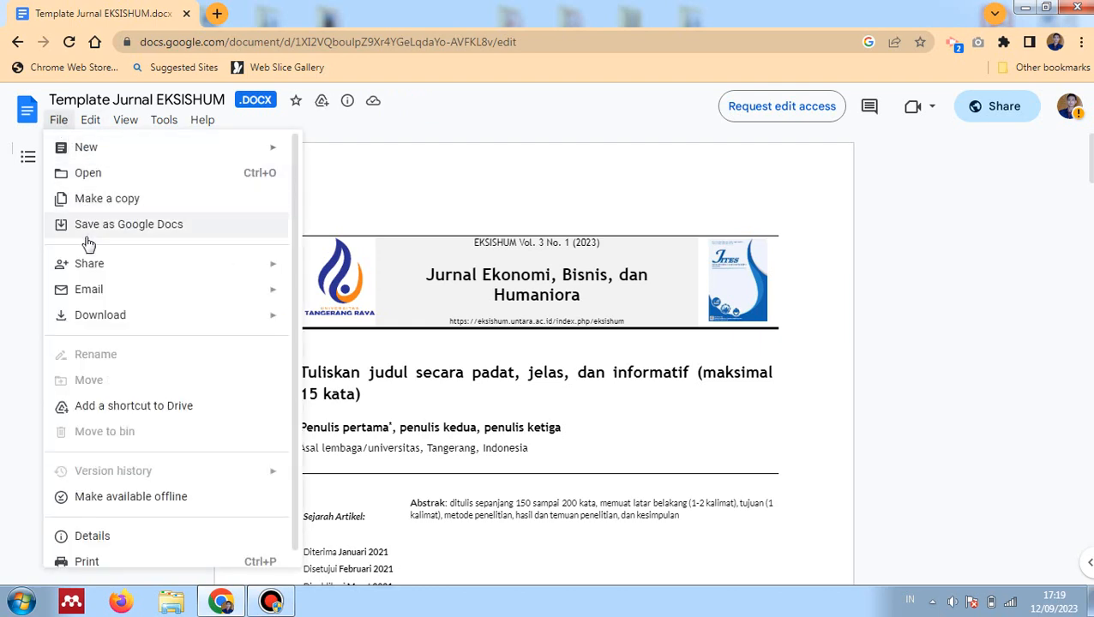
{"action": "mouse_move", "coordinate": [242, 317]}
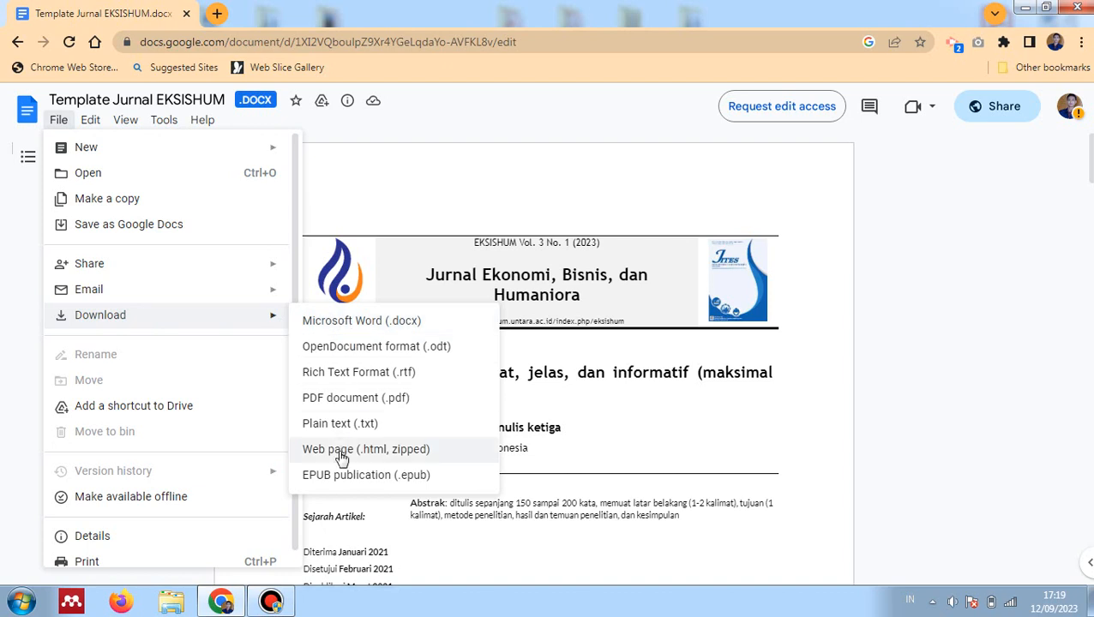
{"action": "left_click", "coordinate": [352, 324]}
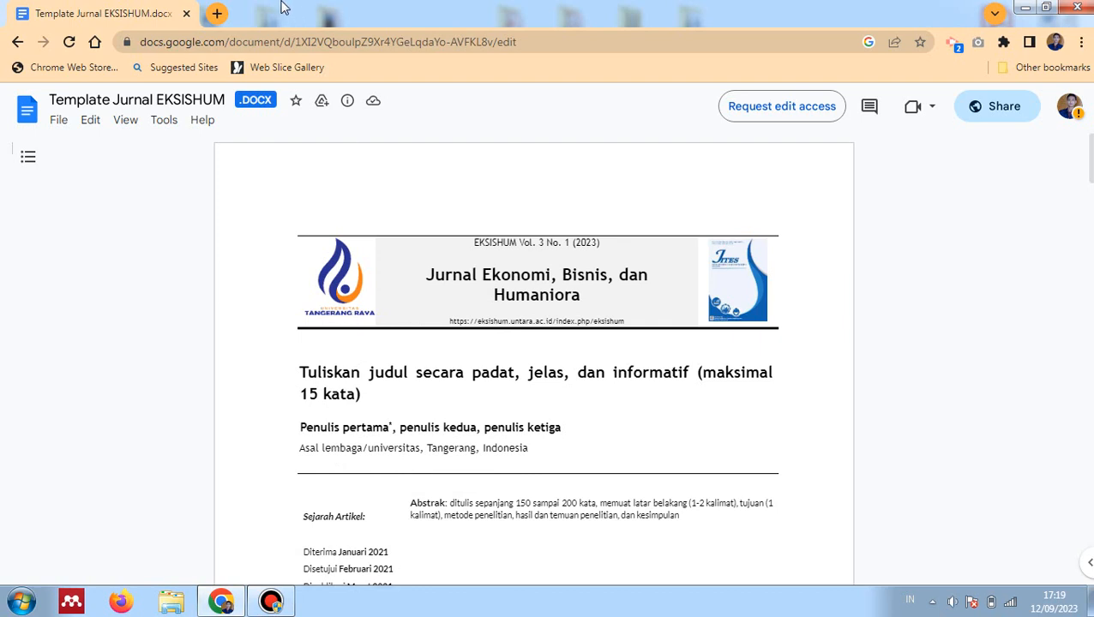
{"action": "scroll", "coordinate": [501, 326], "scroll_direction": "down", "scroll_amount": 3}
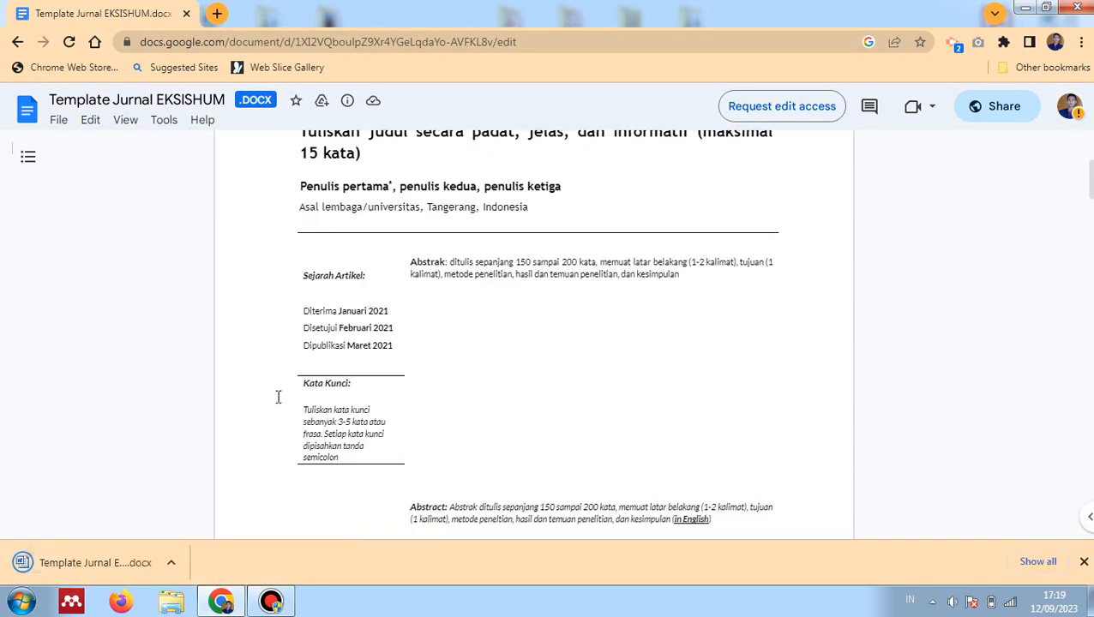
{"action": "scroll", "coordinate": [502, 326], "scroll_direction": "down", "scroll_amount": 1}
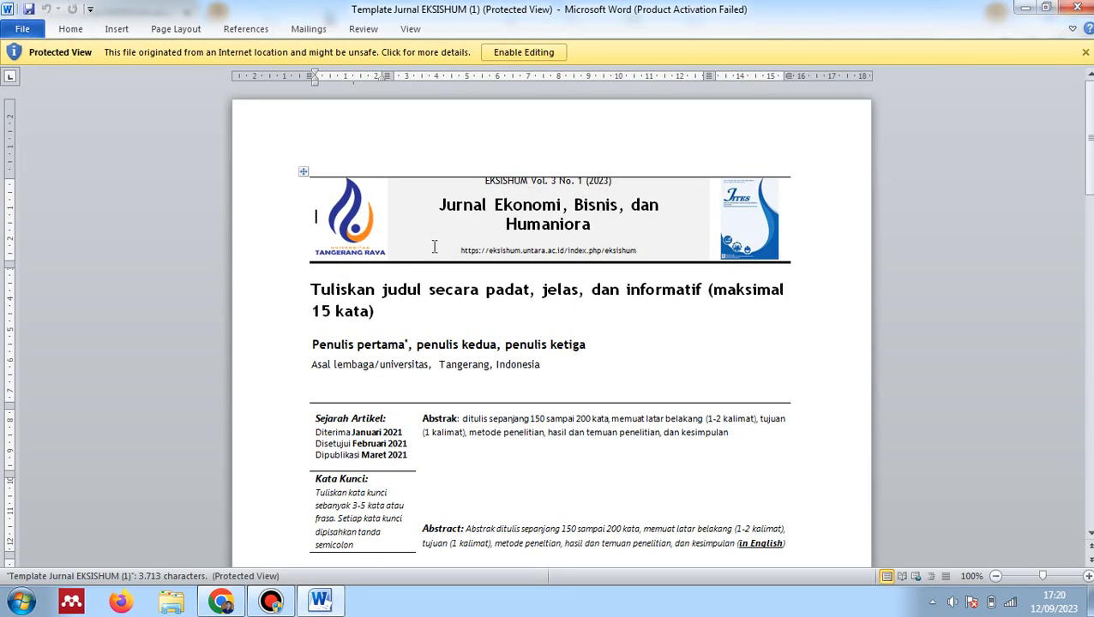
Exit Word, open Template Jurnal EKSISHUM from Downloads, and snap Word to the left half
{"action": "left_click", "coordinate": [731, 120]}
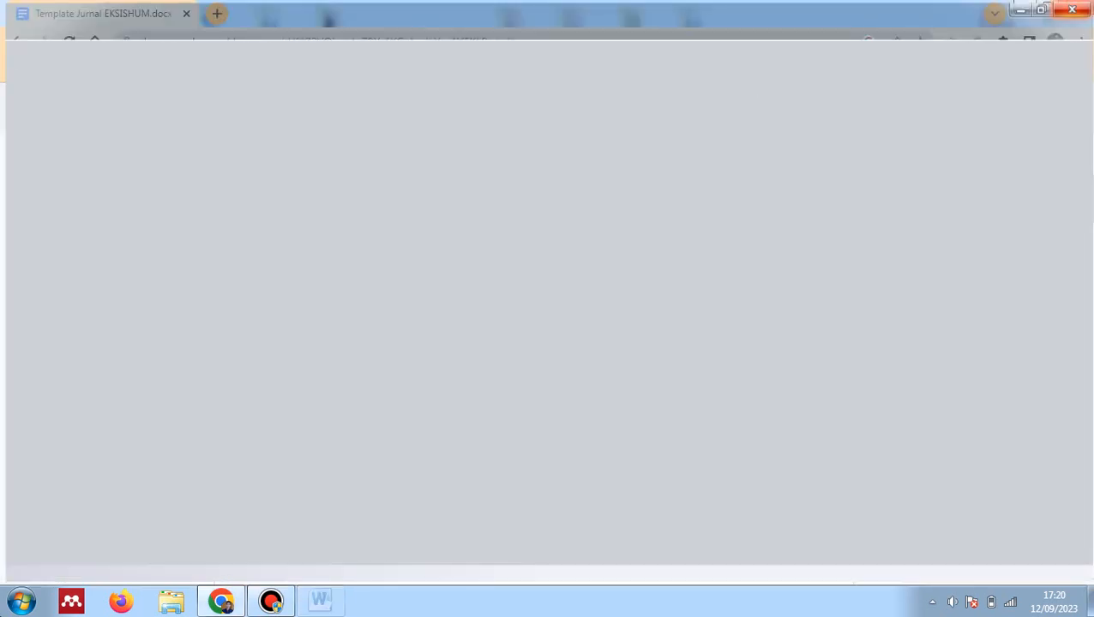
{"action": "scroll", "coordinate": [459, 310], "scroll_direction": "up", "scroll_amount": 4}
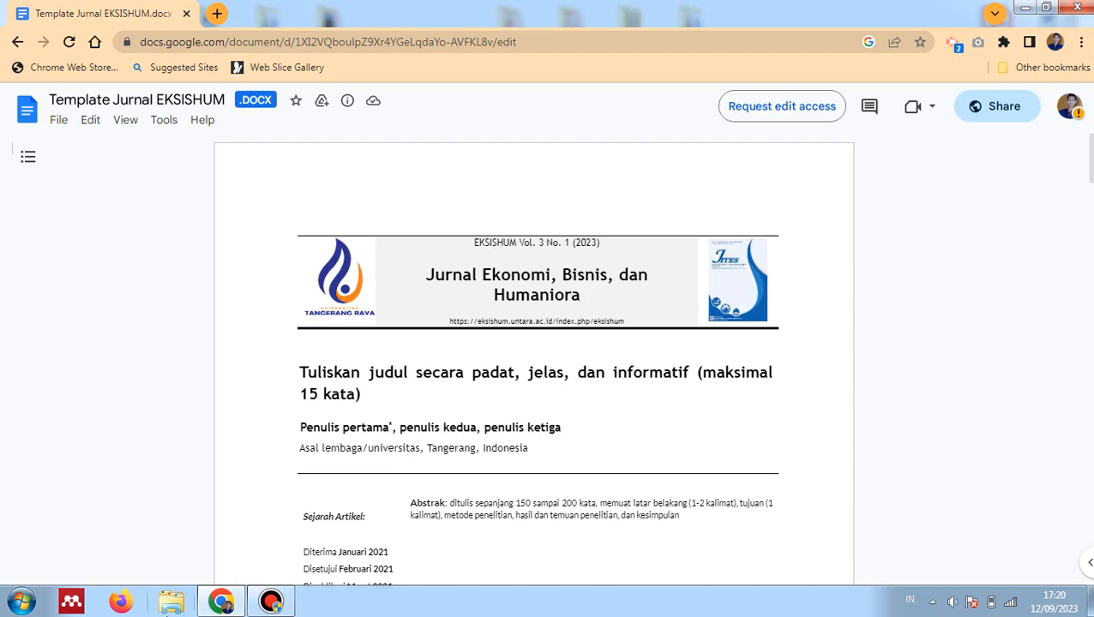
{"action": "left_click", "coordinate": [187, 606]}
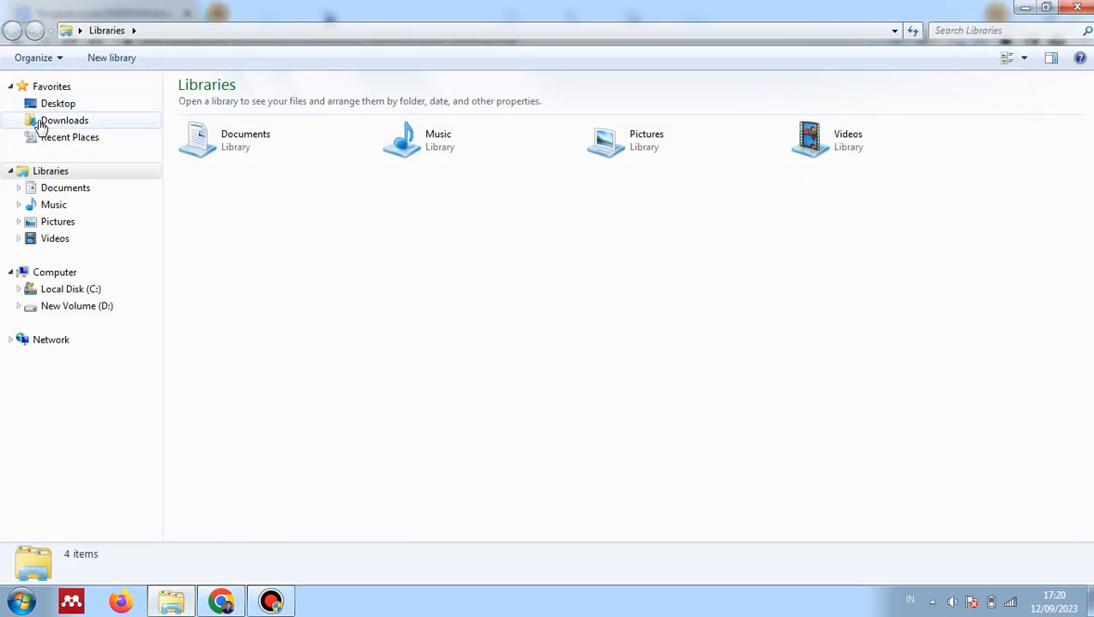
{"action": "left_click", "coordinate": [40, 123]}
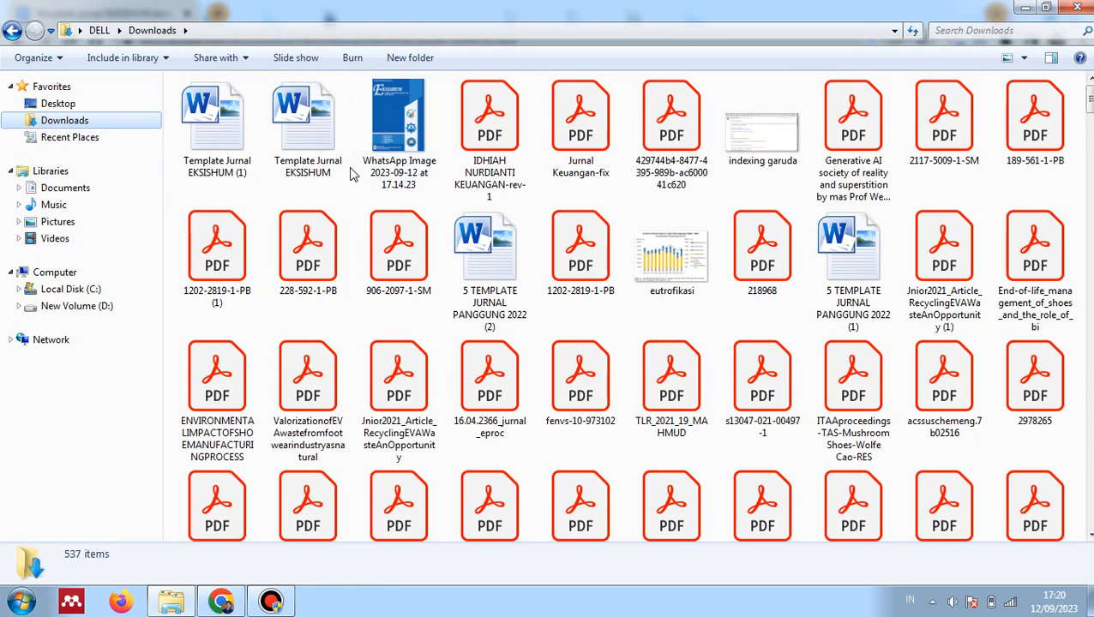
{"action": "double_click", "coordinate": [311, 163]}
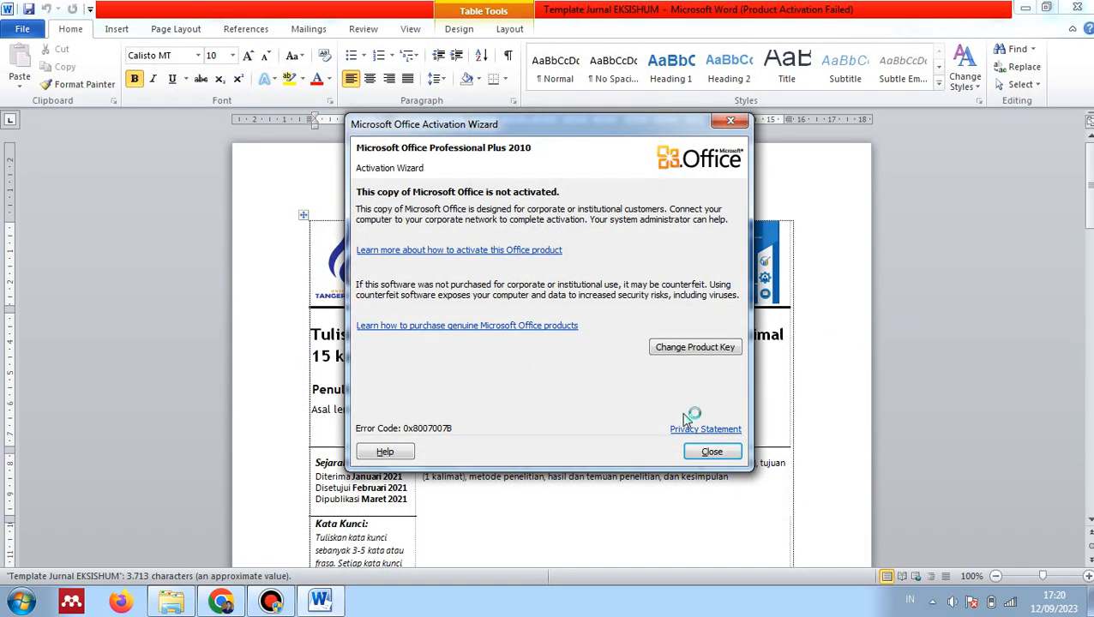
{"action": "left_click", "coordinate": [710, 454]}
{"action": "left_click_drag", "start_coordinate": [557, 15], "coordinate": [1, 286]}
{"action": "left_click", "coordinate": [610, 190]}
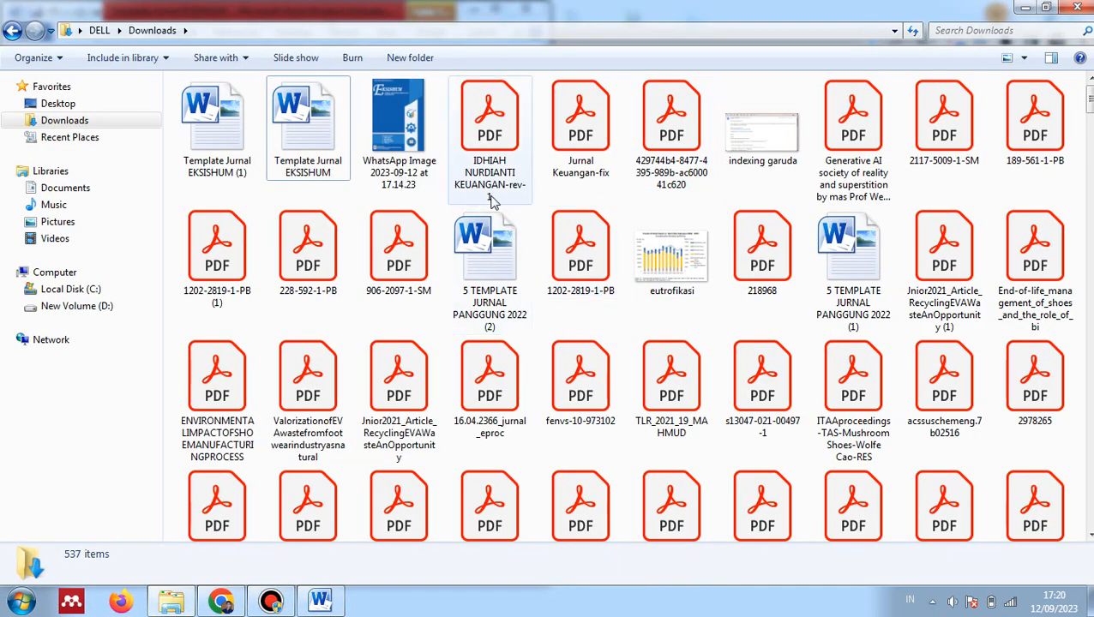
Open the skripsi PDF in Acrobat Reader, snap it right, hide All tools, and zoom to 75%
{"action": "left_click", "coordinate": [495, 163]}
{"action": "double_click", "coordinate": [493, 163]}
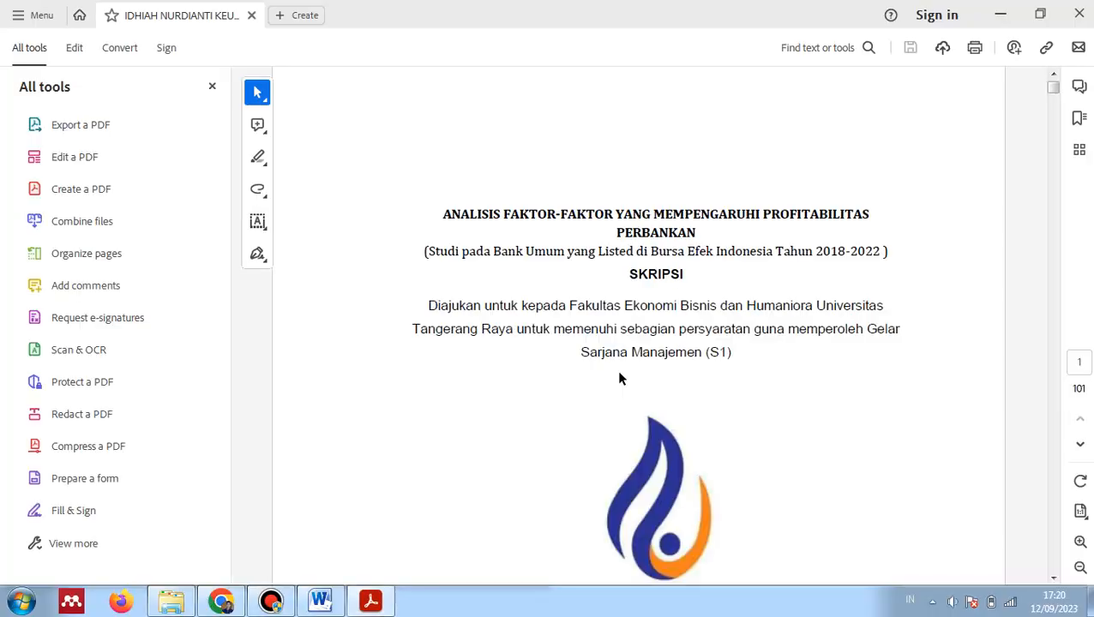
{"action": "scroll", "coordinate": [637, 330], "scroll_direction": "down", "scroll_amount": 3}
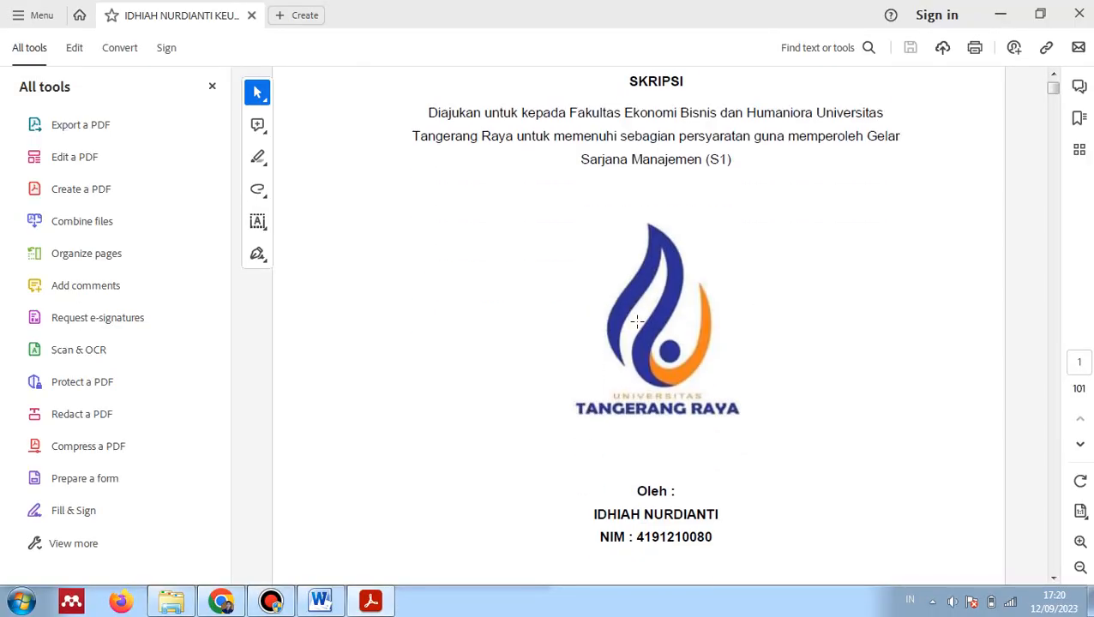
{"action": "scroll", "coordinate": [639, 324], "scroll_direction": "down", "scroll_amount": 3}
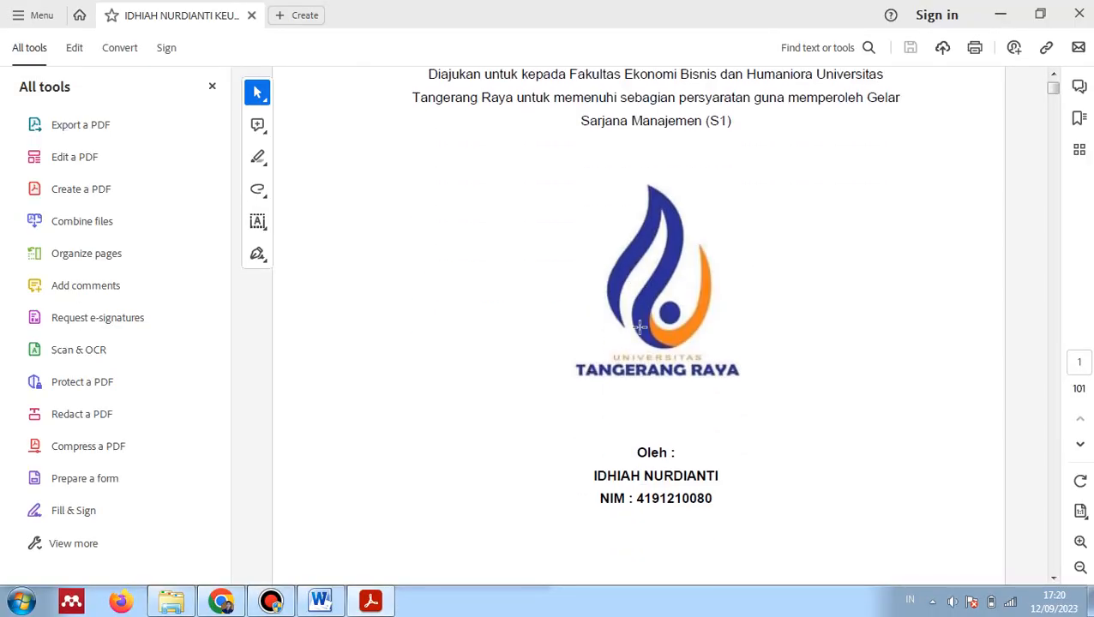
{"action": "left_click_drag", "start_coordinate": [683, 7], "coordinate": [1092, 205]}
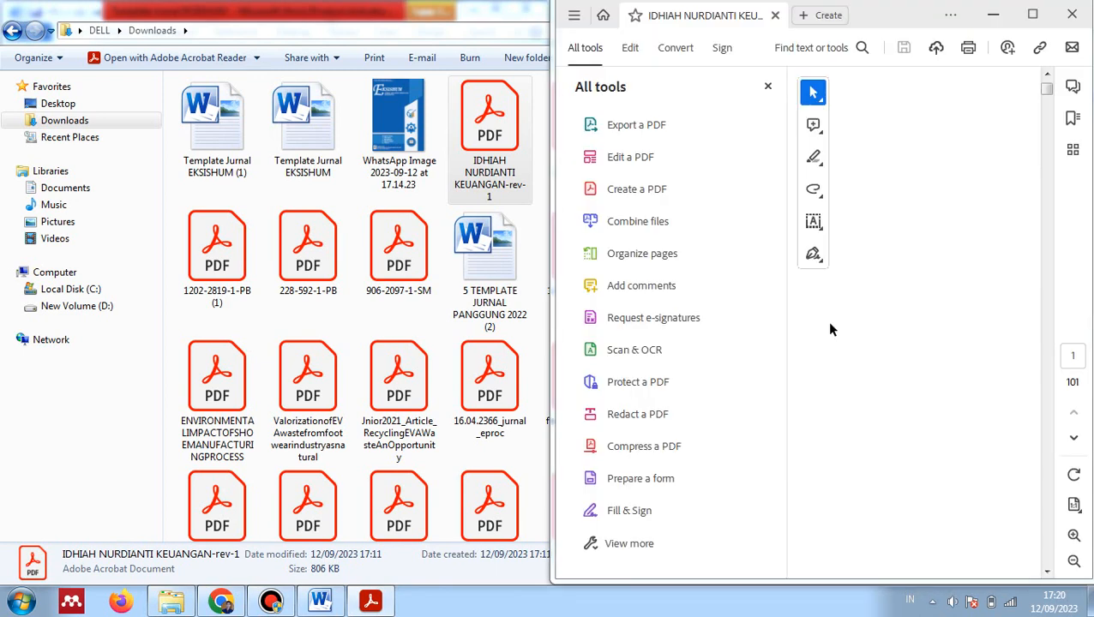
{"action": "left_click", "coordinate": [767, 85]}
{"action": "left_click_drag", "start_coordinate": [774, 572], "coordinate": [846, 575]}
{"action": "scroll", "coordinate": [913, 398], "scroll_direction": "down", "scroll_amount": 1}
{"action": "scroll", "coordinate": [911, 396], "scroll_direction": "up", "scroll_amount": 2}
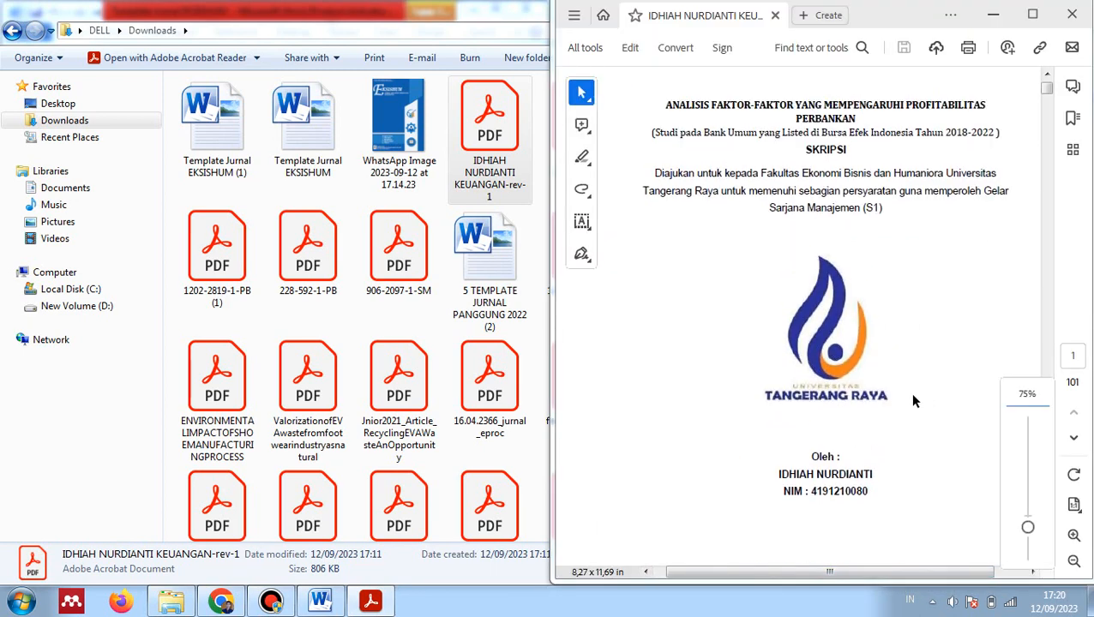
Type 'Analisis faktor yang mempengaruhi profitabilitas perbankan' at the start of the template title
{"action": "left_click", "coordinate": [323, 603]}
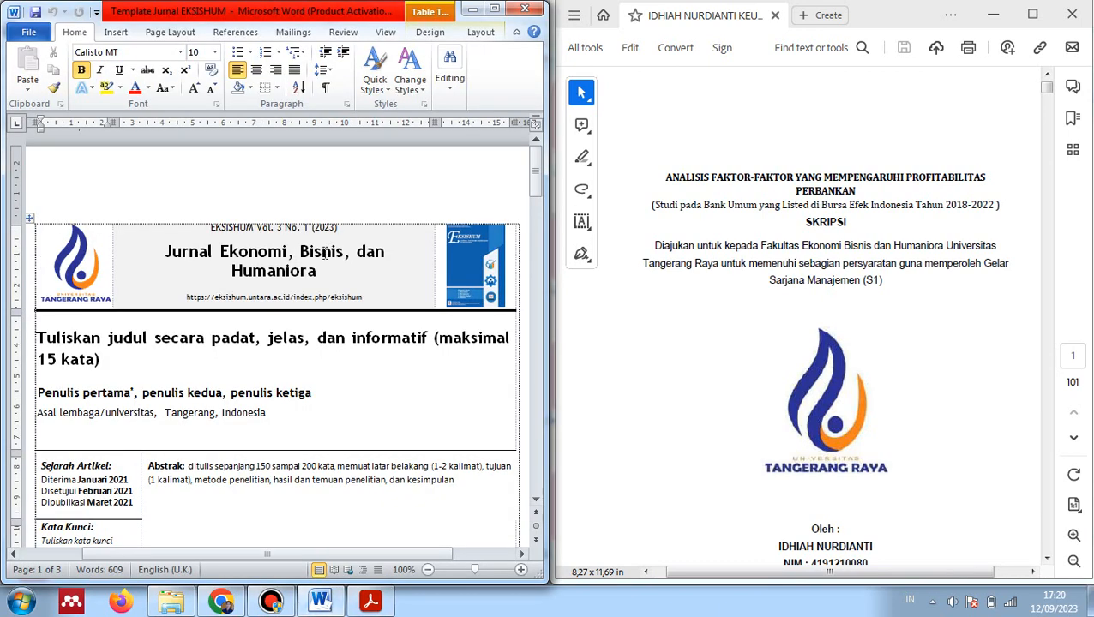
{"action": "scroll", "coordinate": [254, 396], "scroll_direction": "down", "scroll_amount": 5}
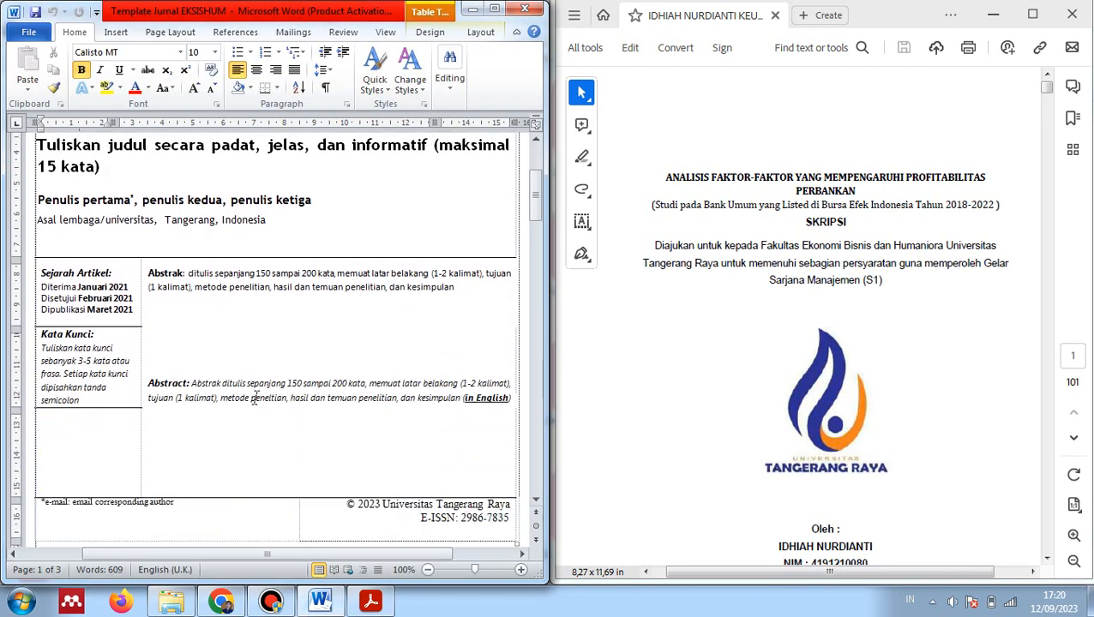
{"action": "scroll", "coordinate": [254, 396], "scroll_direction": "up", "scroll_amount": 1}
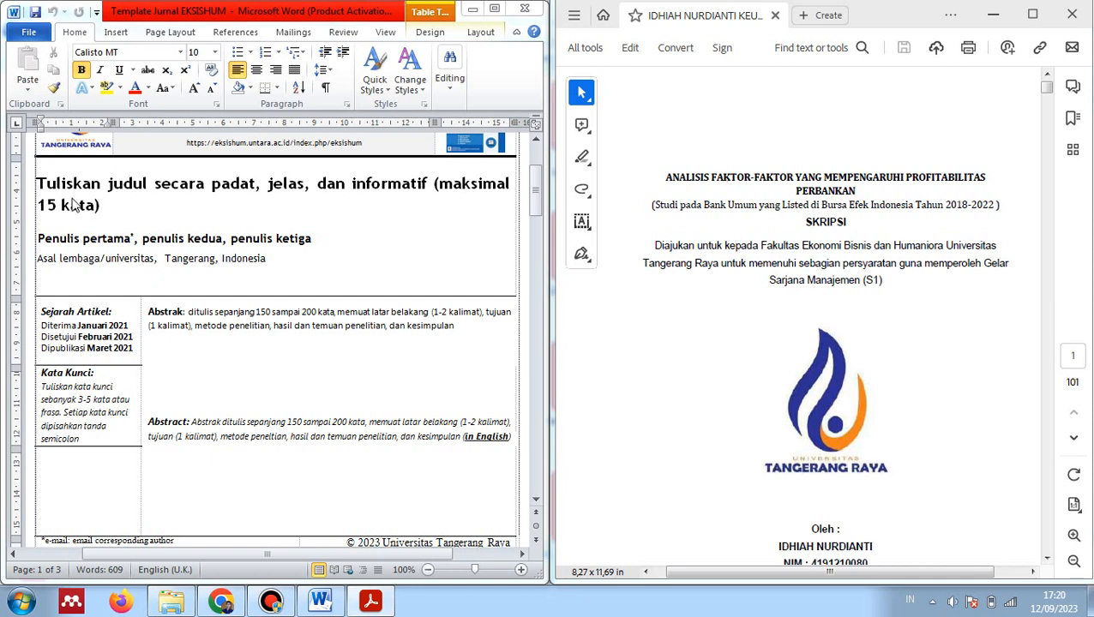
{"action": "left_click", "coordinate": [41, 190]}
{"action": "left_click", "coordinate": [38, 184]}
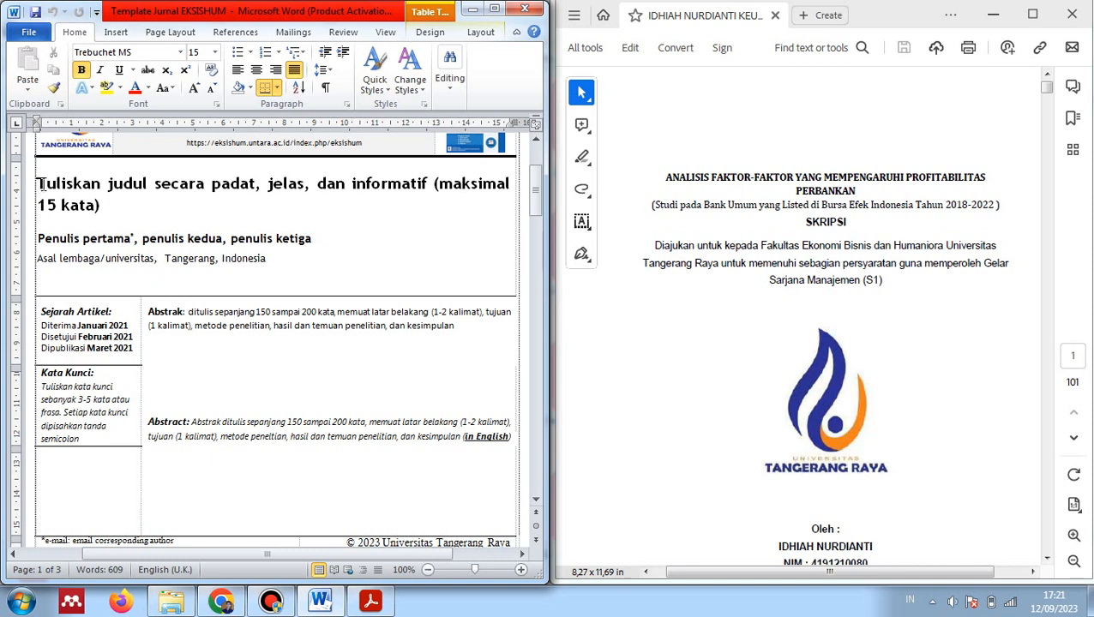
{"action": "type", "text": "Analisis fa"}
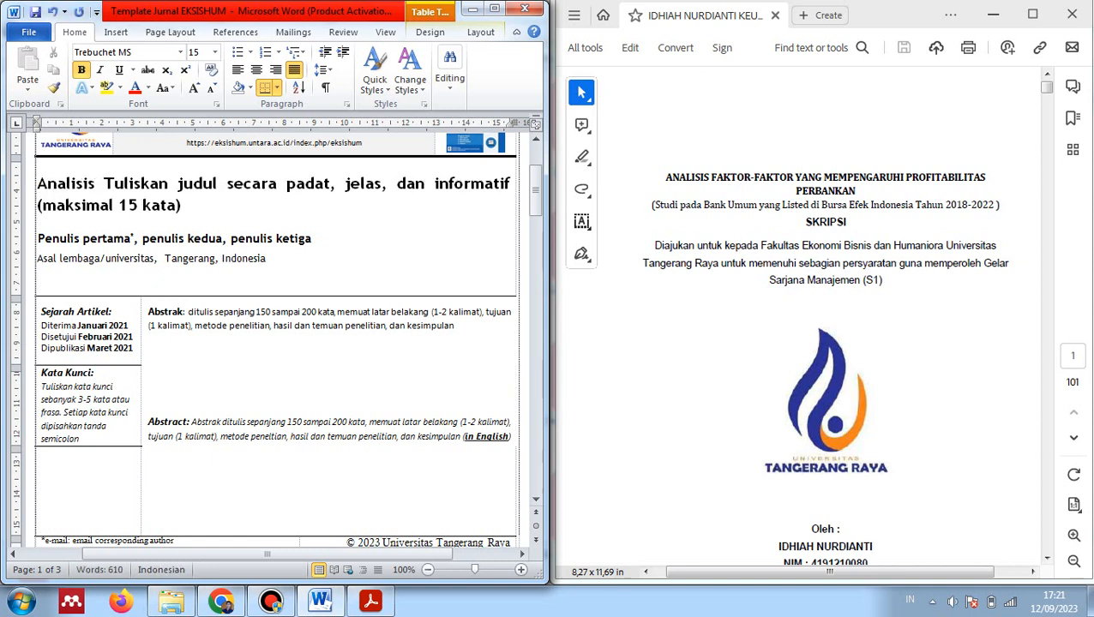
{"action": "type", "text": "ktor y"}
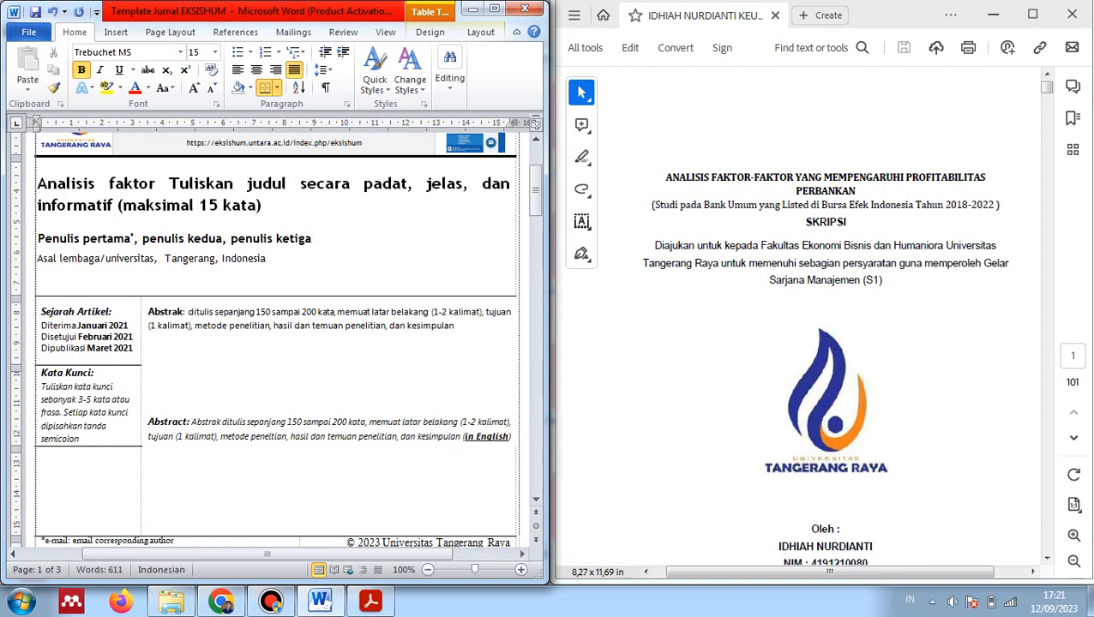
{"action": "type", "text": "ang mempengaruh"}
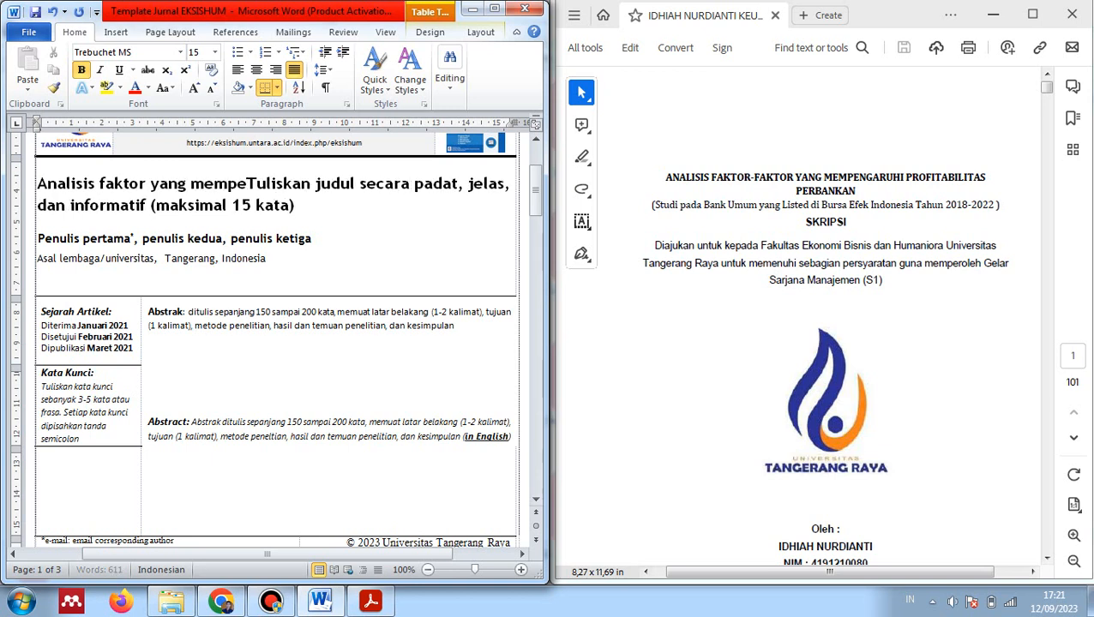
{"action": "type", "text": "i "}
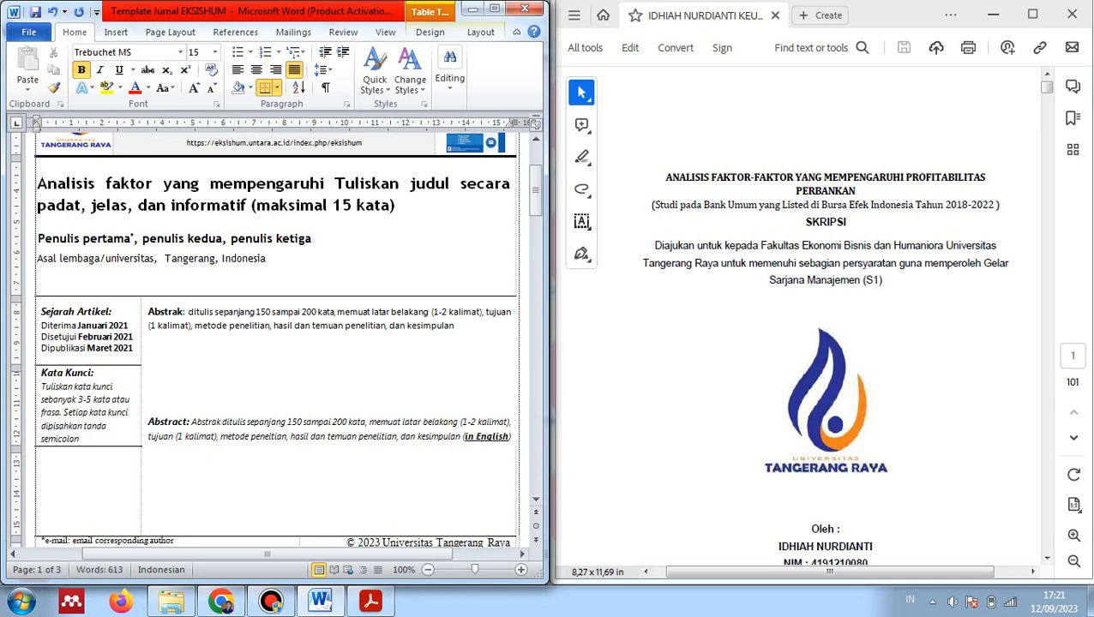
{"action": "type", "text": "profitab"}
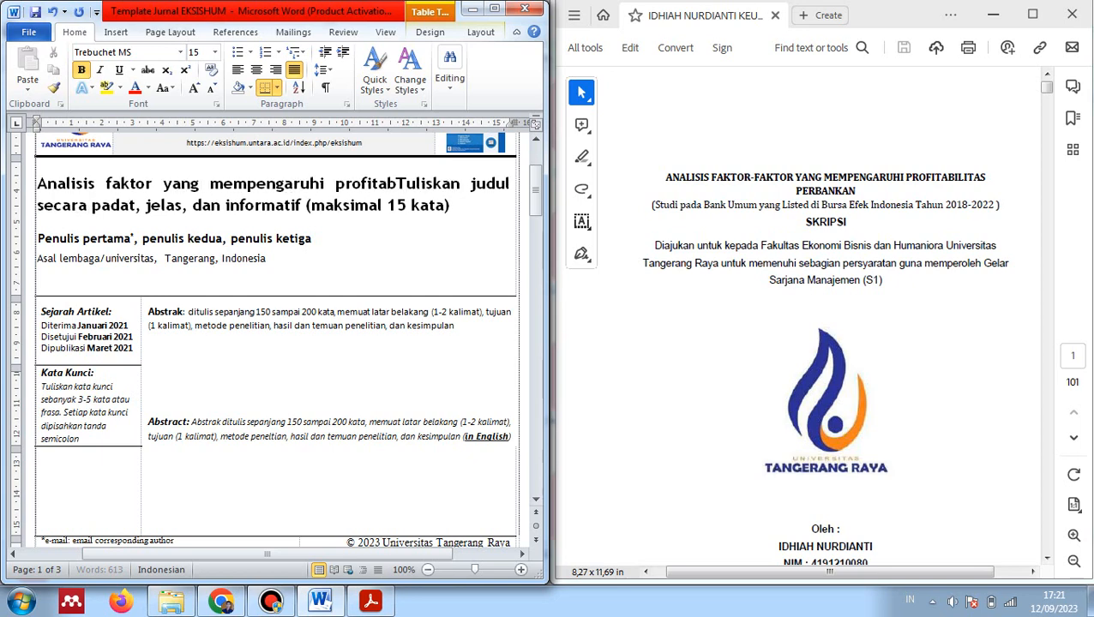
{"action": "key", "text": "BackSpace"}
{"action": "type", "text": "bilitas "}
{"action": "type", "text": "perbank"}
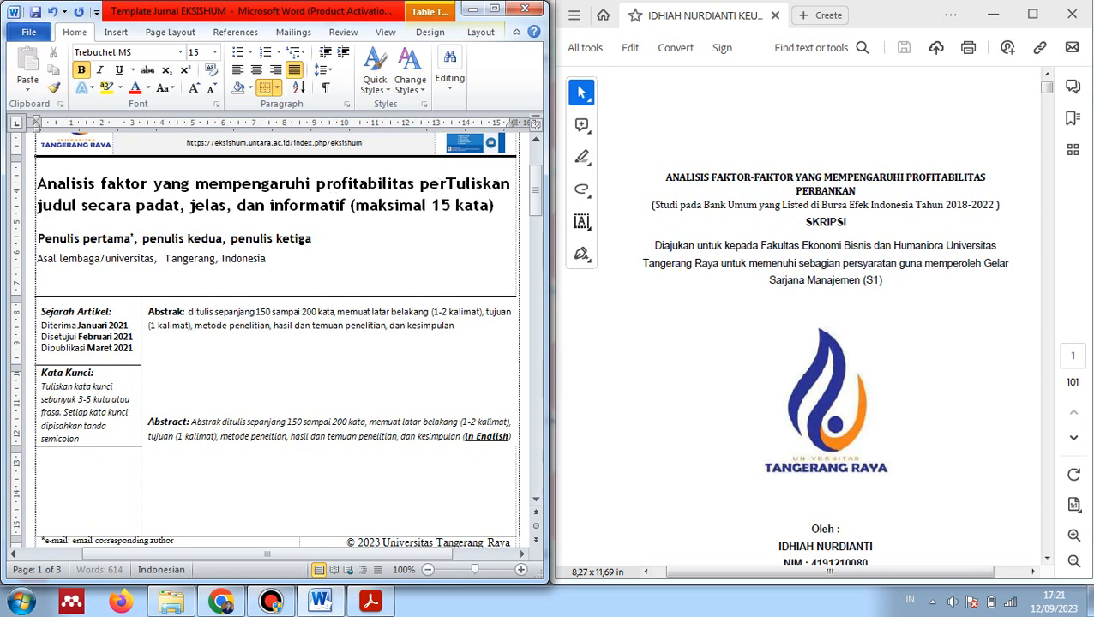
{"action": "type", "text": "an"}
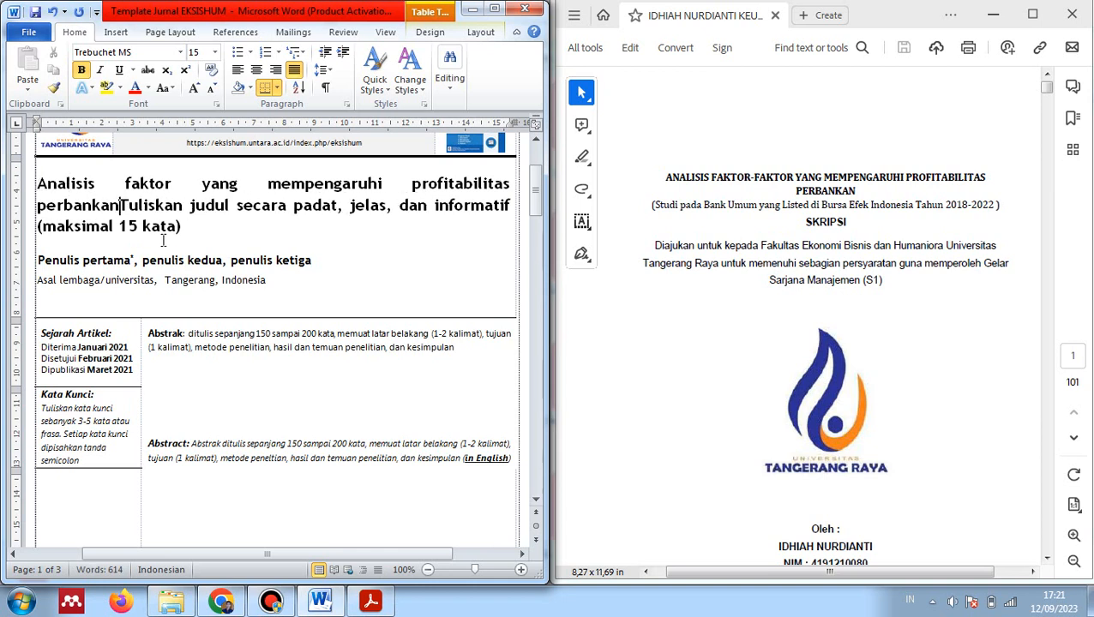
Delete the leftover placeholder title text following the new title
{"action": "left_click_drag", "start_coordinate": [654, 206], "coordinate": [1001, 208]}
{"action": "left_click", "coordinate": [772, 210]}
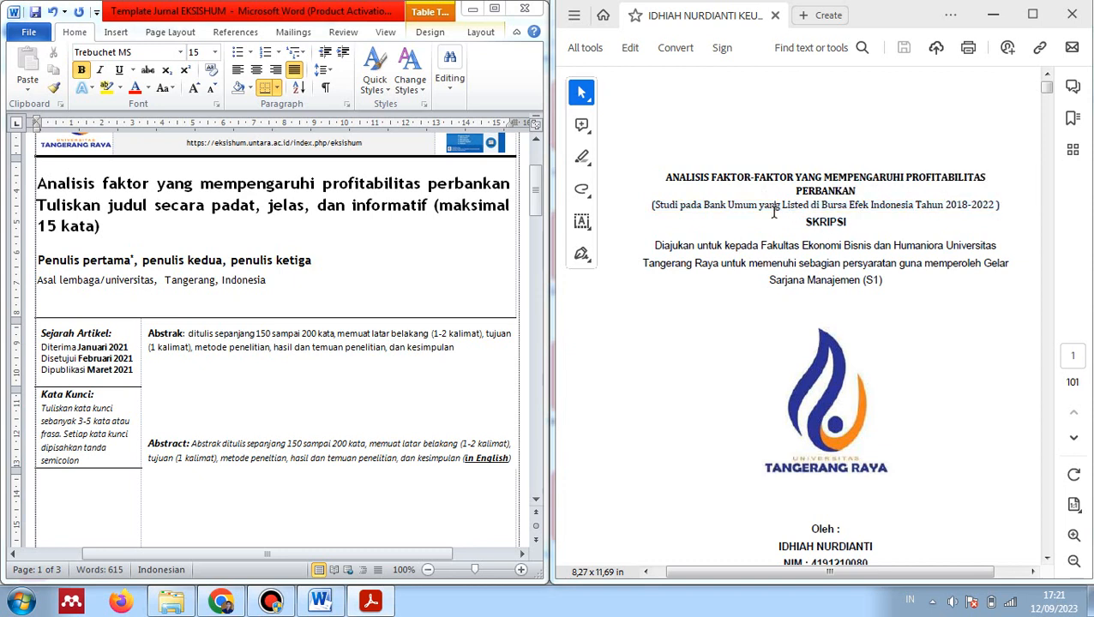
{"action": "left_click", "coordinate": [158, 221]}
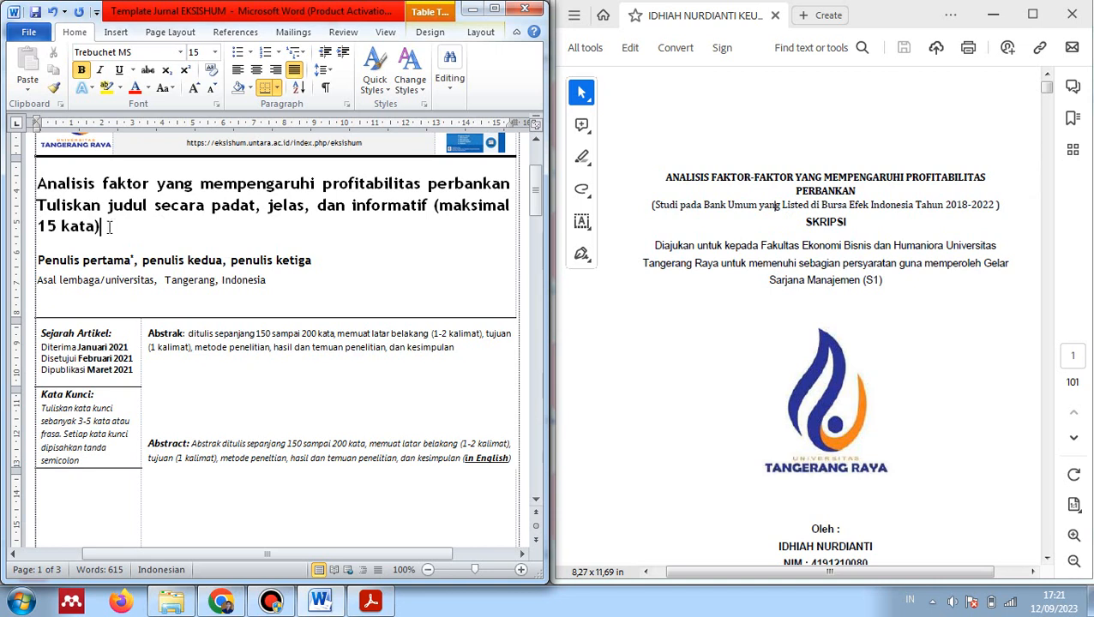
{"action": "left_click_drag", "start_coordinate": [101, 227], "coordinate": [45, 206]}
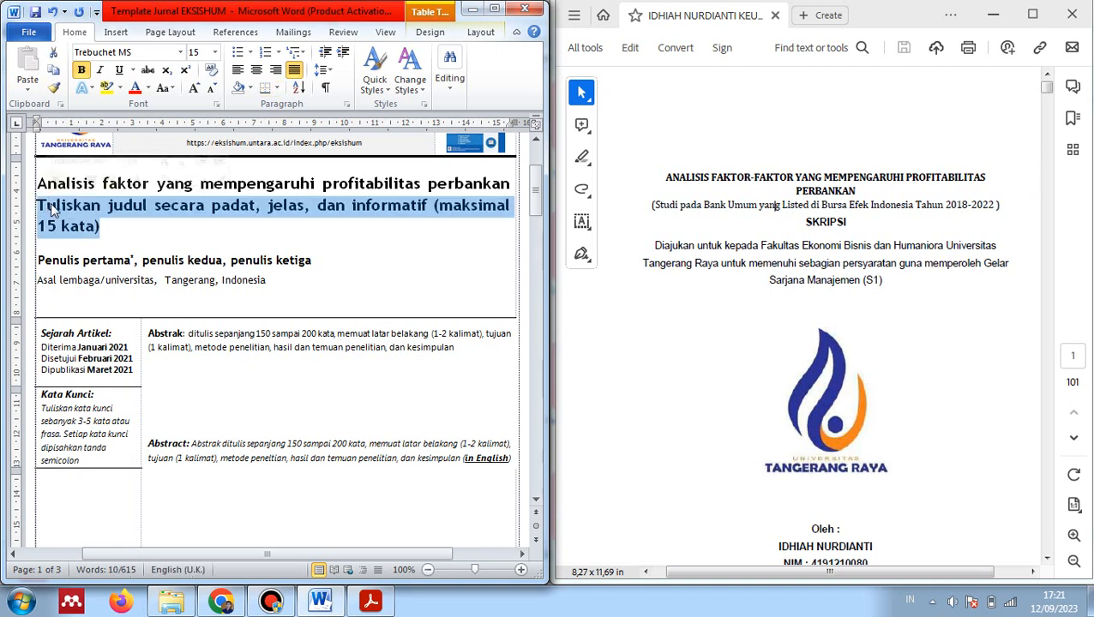
{"action": "left_click_drag", "start_coordinate": [756, 201], "coordinate": [816, 209]}
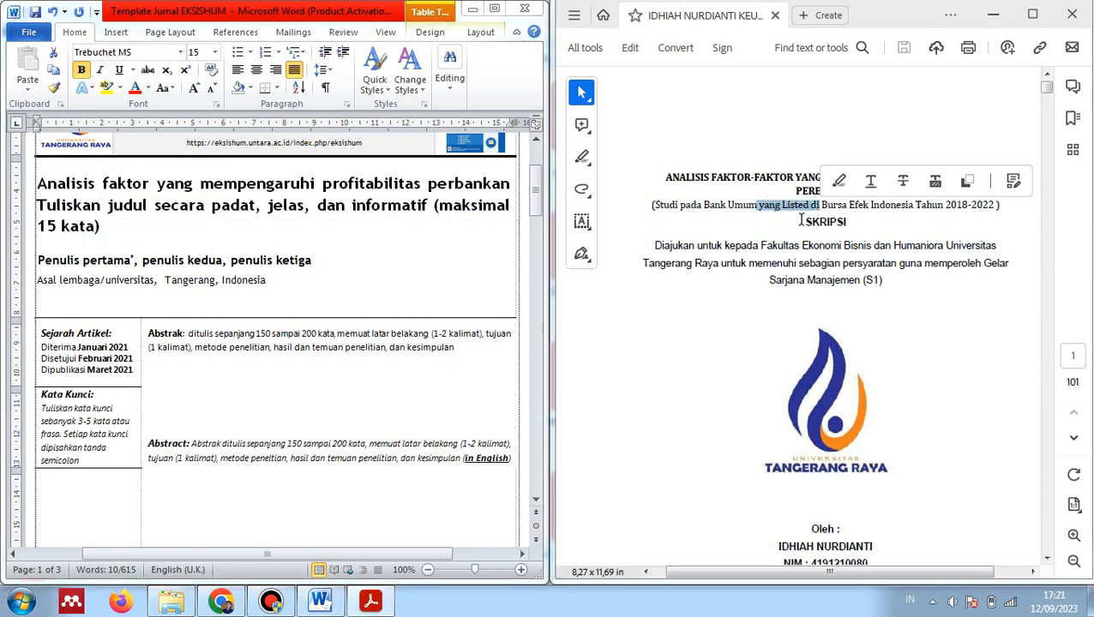
{"action": "left_click", "coordinate": [752, 247]}
{"action": "left_click", "coordinate": [484, 218]}
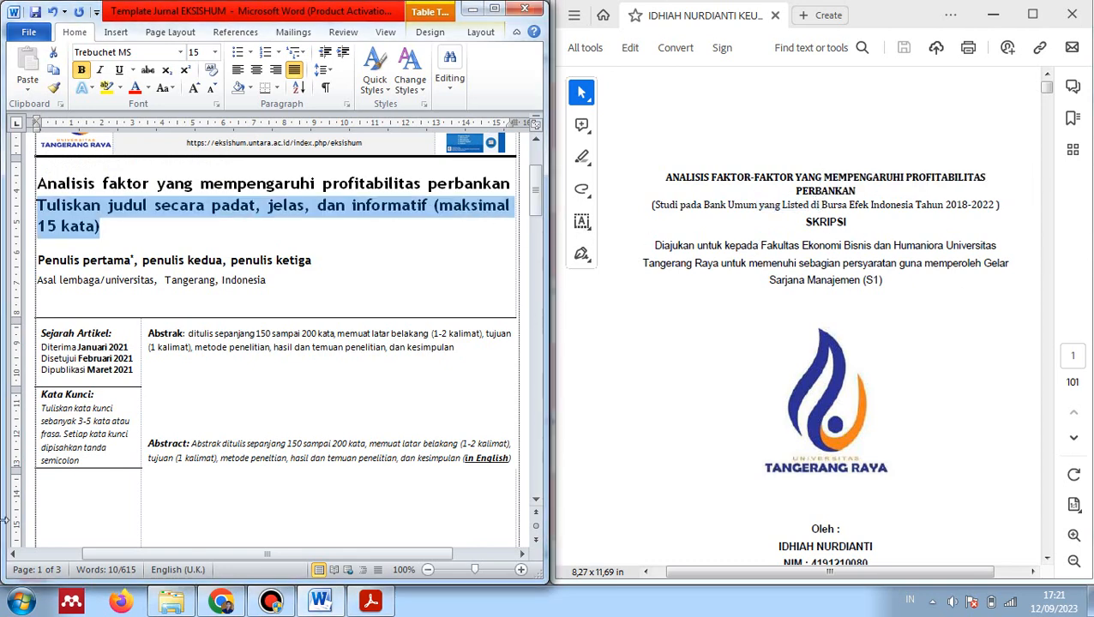
{"action": "key", "text": "BackSpace"}
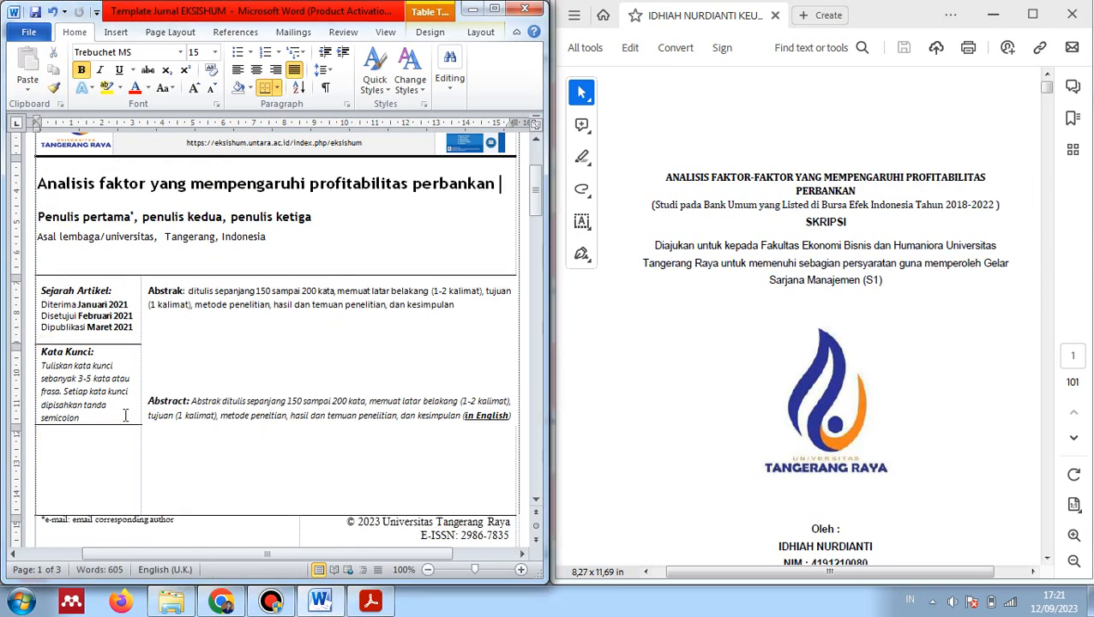
Replace the first author placeholder with the student's name
{"action": "left_click_drag", "start_coordinate": [39, 217], "coordinate": [133, 220]}
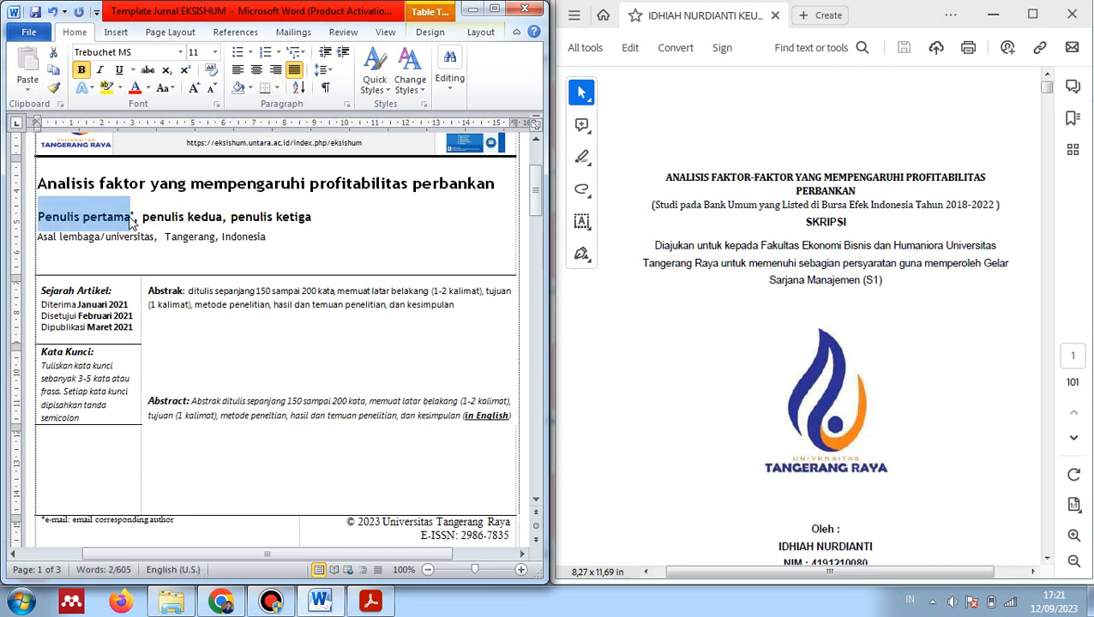
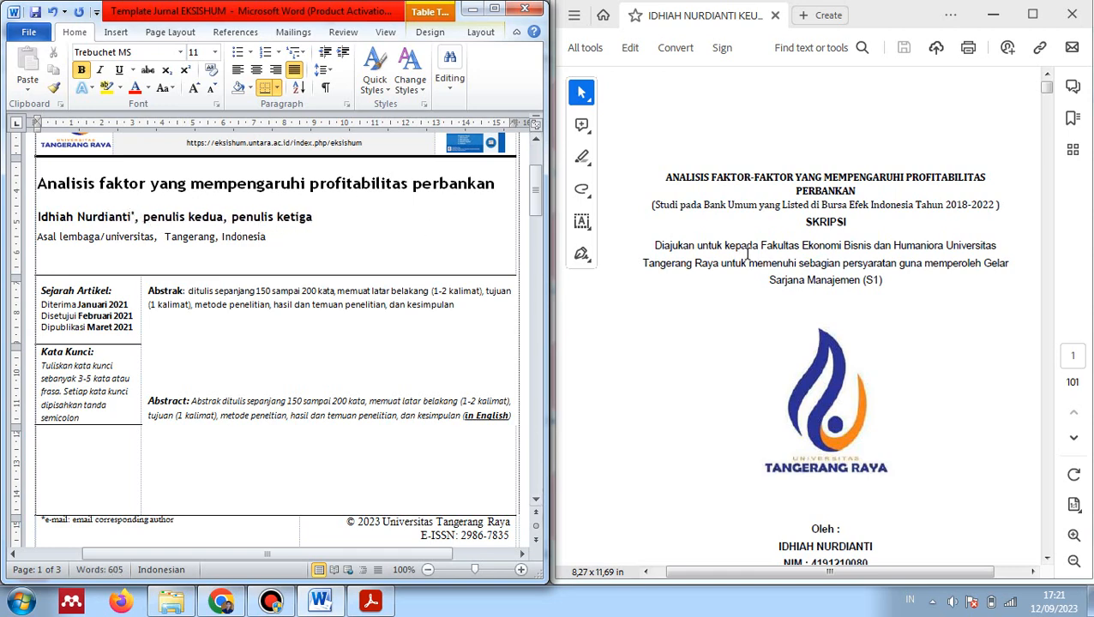
{"action": "scroll", "coordinate": [746, 254], "scroll_direction": "down", "scroll_amount": 3}
{"action": "scroll", "coordinate": [747, 254], "scroll_direction": "down", "scroll_amount": 4}
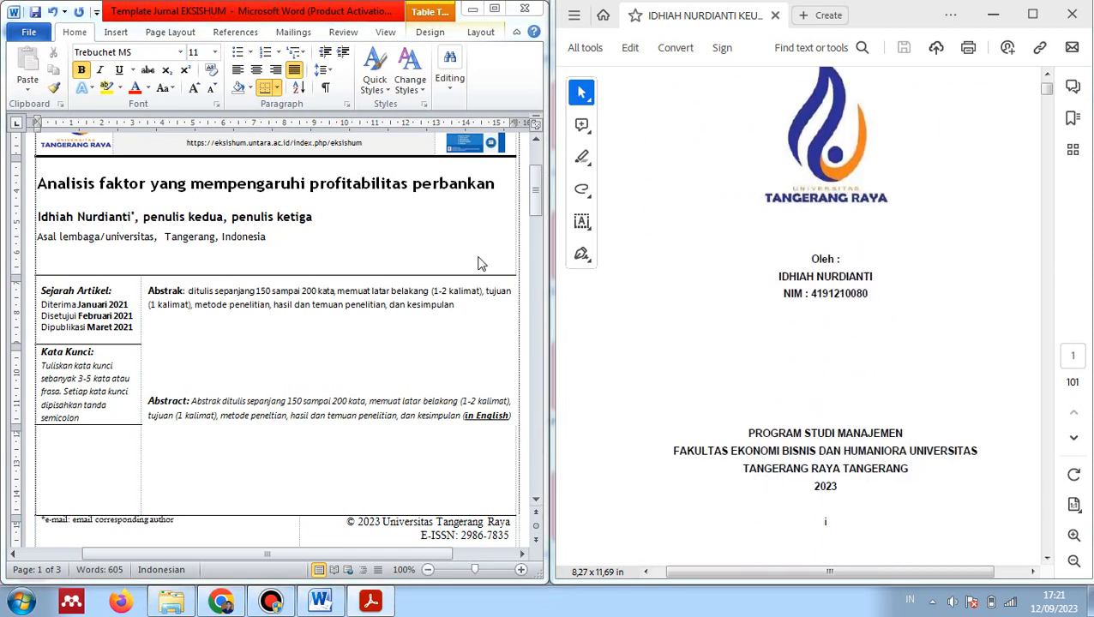
{"action": "scroll", "coordinate": [754, 330], "scroll_direction": "down", "scroll_amount": 7}
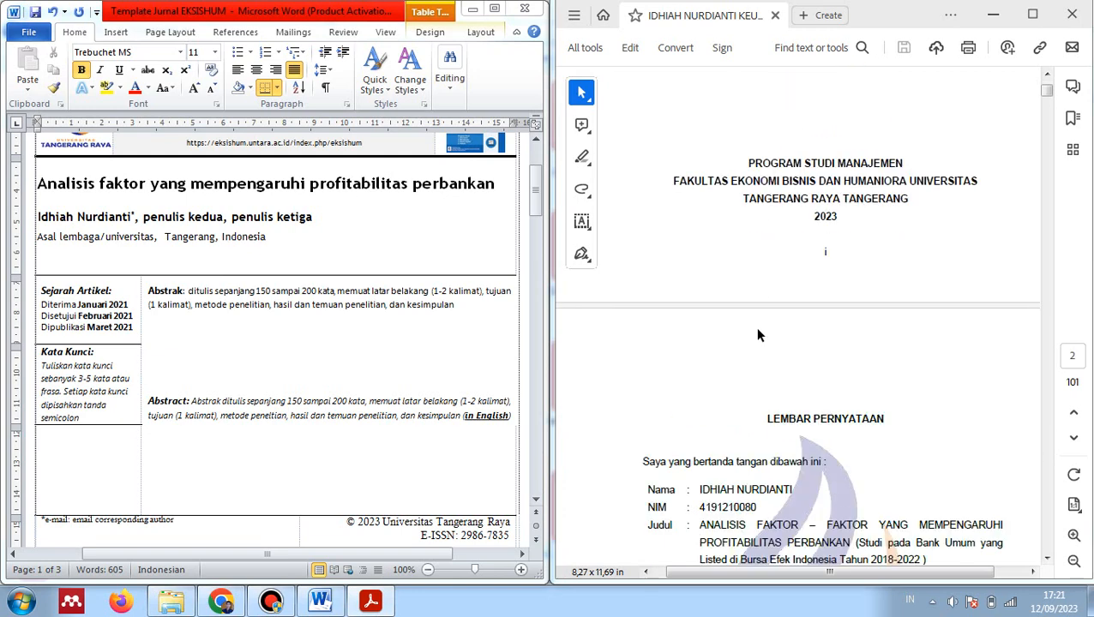
{"action": "scroll", "coordinate": [757, 336], "scroll_direction": "down", "scroll_amount": 20}
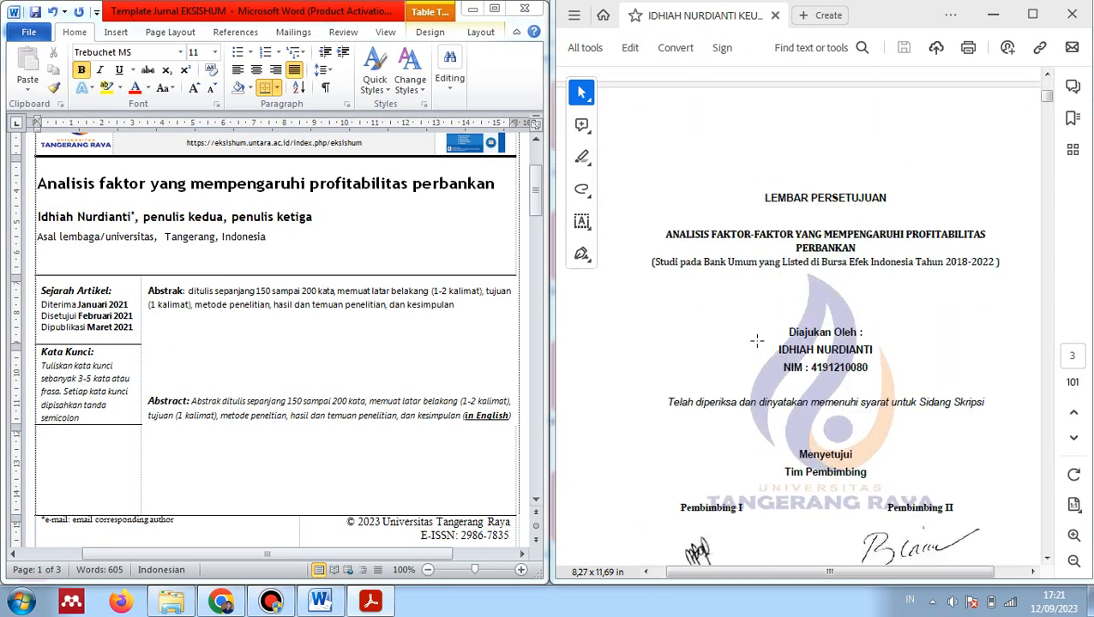
{"action": "scroll", "coordinate": [757, 340], "scroll_direction": "down", "scroll_amount": 6}
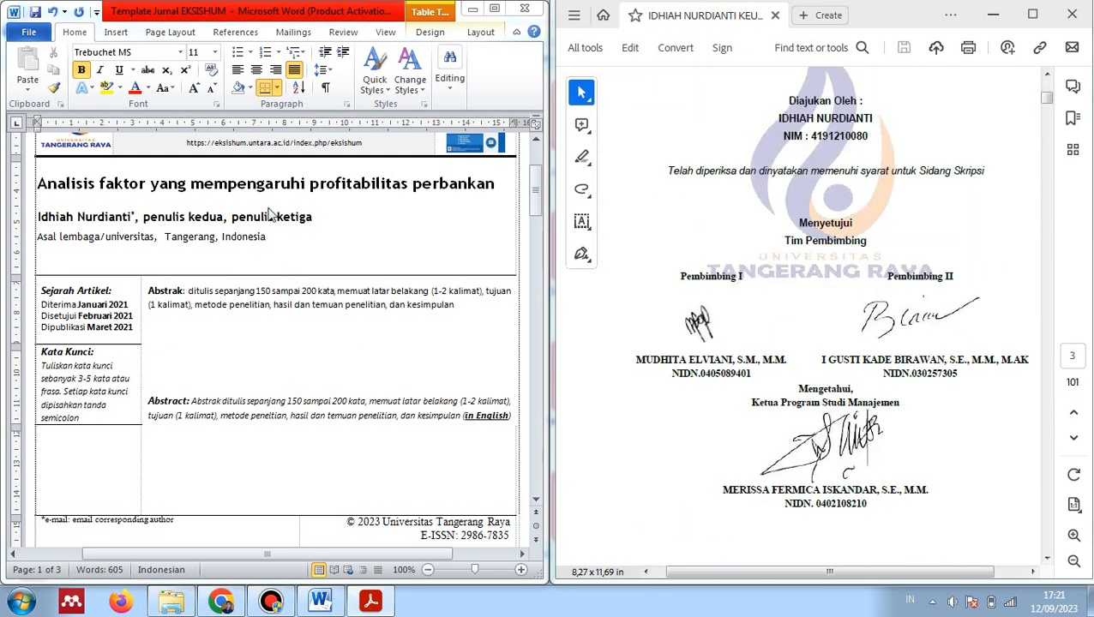
Replace the second author placeholder with the two supervisors' names and delete leftover placeholder text
{"action": "left_click", "coordinate": [146, 218]}
{"action": "double_click", "coordinate": [145, 218]}
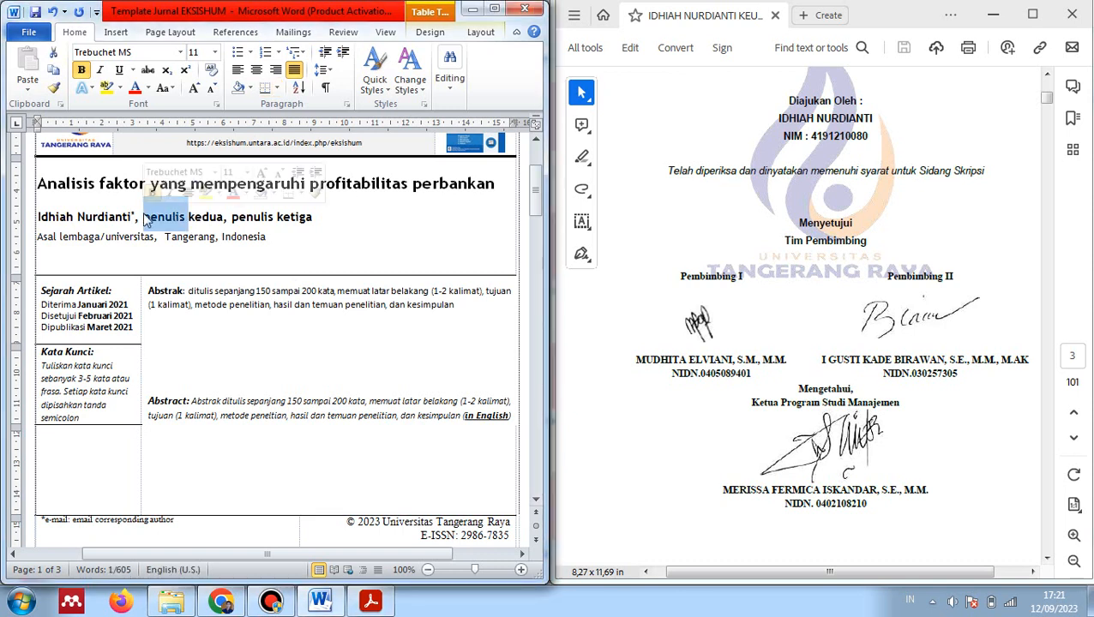
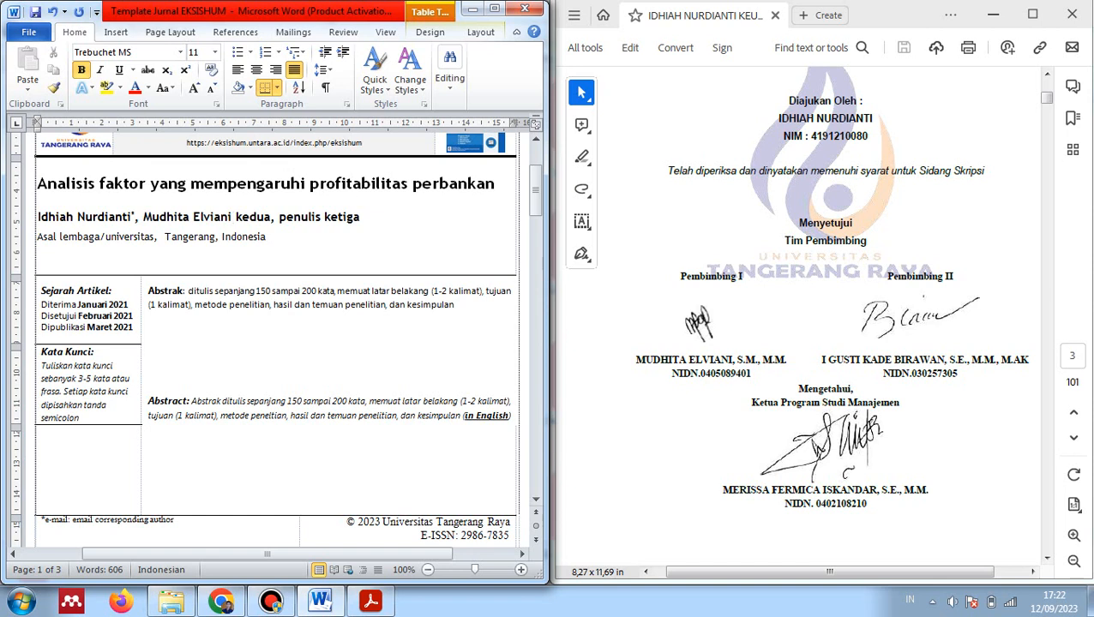
{"action": "type", "text": ", "}
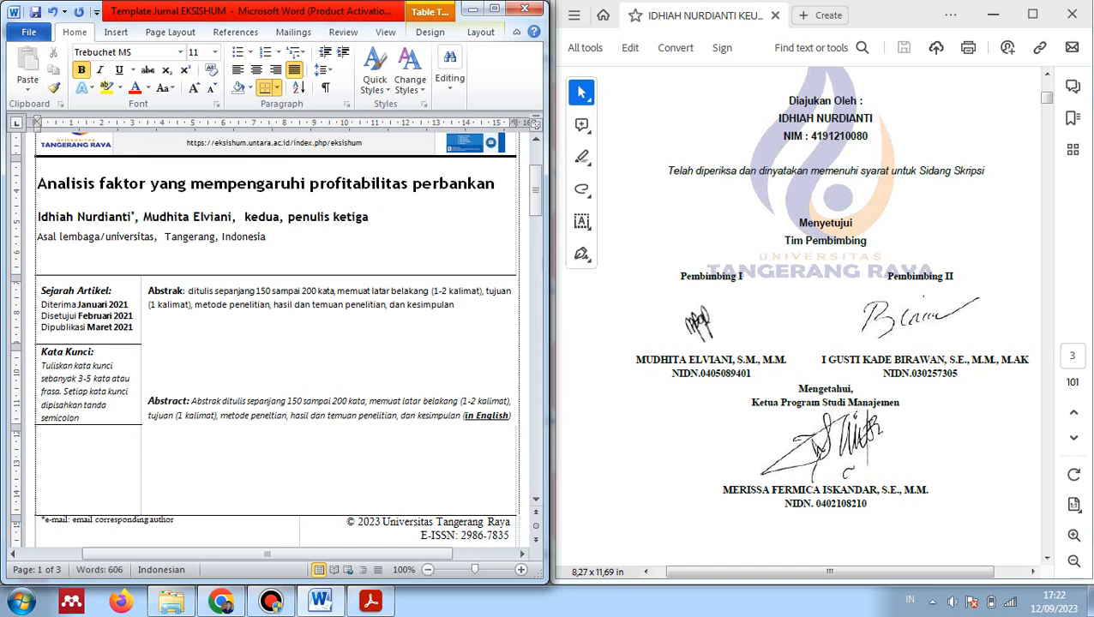
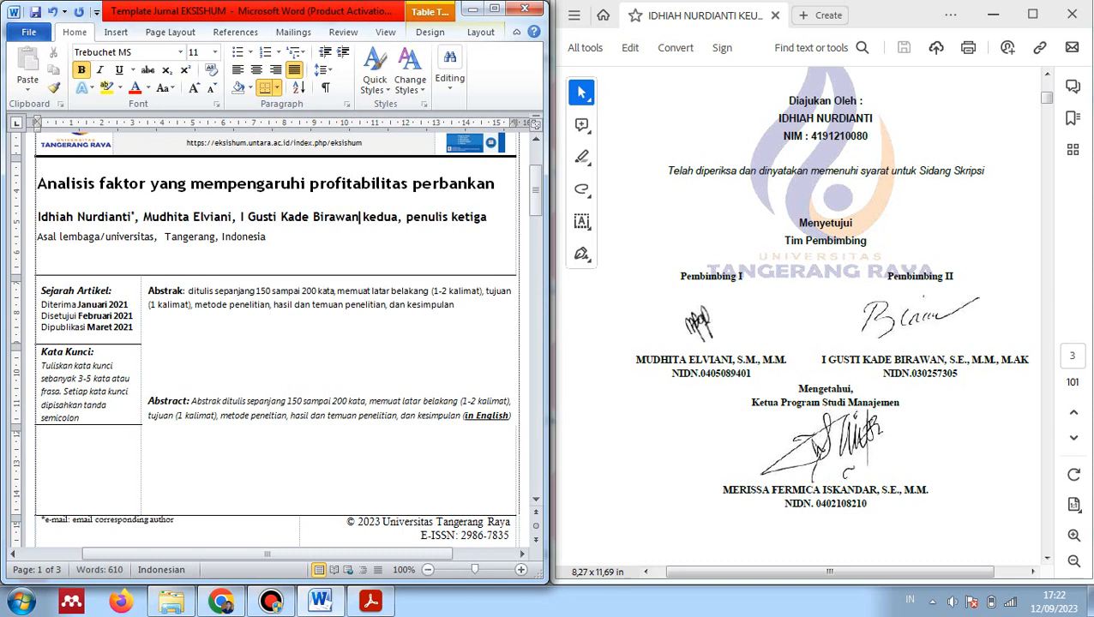
{"action": "key", "text": "Delete"}
{"action": "key", "text": "Delete"}
{"action": "key", "text": "Delete"}
{"action": "key", "text": "Delete"}
{"action": "key", "text": "Delete"}
{"action": "key", "text": "Delete"}
{"action": "key", "text": "Delete"}
{"action": "key", "text": "Delete"}
{"action": "key", "text": "Delete"}
{"action": "key", "text": "Delete"}
{"action": "key", "text": "Delete"}
{"action": "key", "text": "Delete"}
{"action": "key", "text": "Delete"}
{"action": "key", "text": "Delete"}
{"action": "key", "text": "Delete"}
{"action": "key", "text": "Delete"}
{"action": "key", "text": "Delete"}
{"action": "key", "text": "Delete"}
{"action": "key", "text": "Delete"}
{"action": "key", "text": "Delete"}
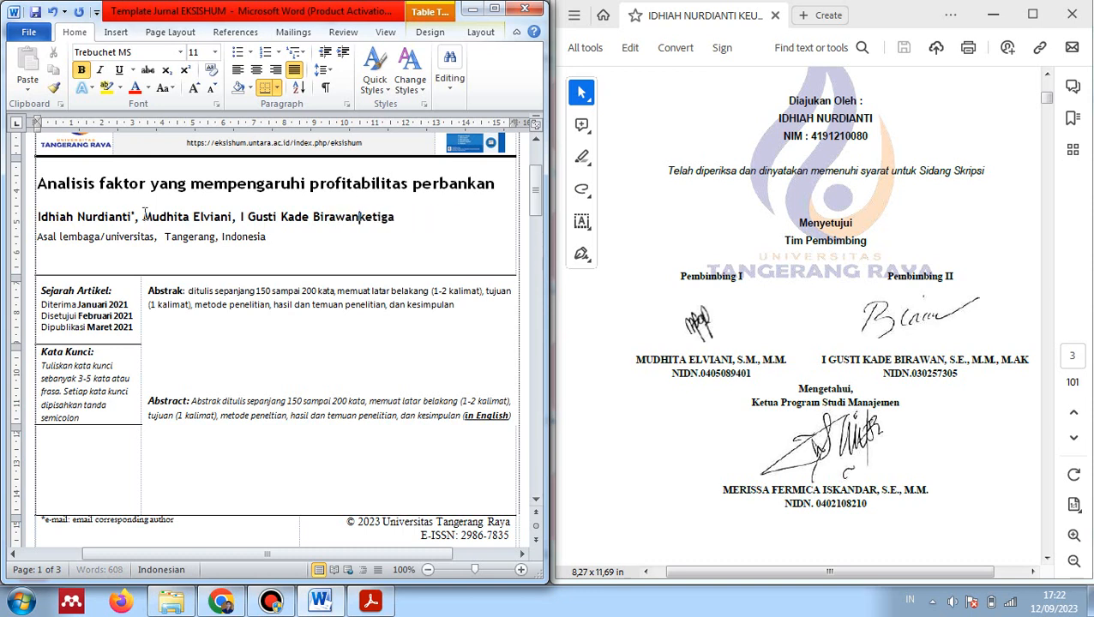
{"action": "key", "text": "Delete"}
{"action": "key", "text": "Delete"}
Remove the break above the author line, then undo it to keep the layout
{"action": "left_click", "coordinate": [31, 220]}
{"action": "left_click", "coordinate": [40, 219]}
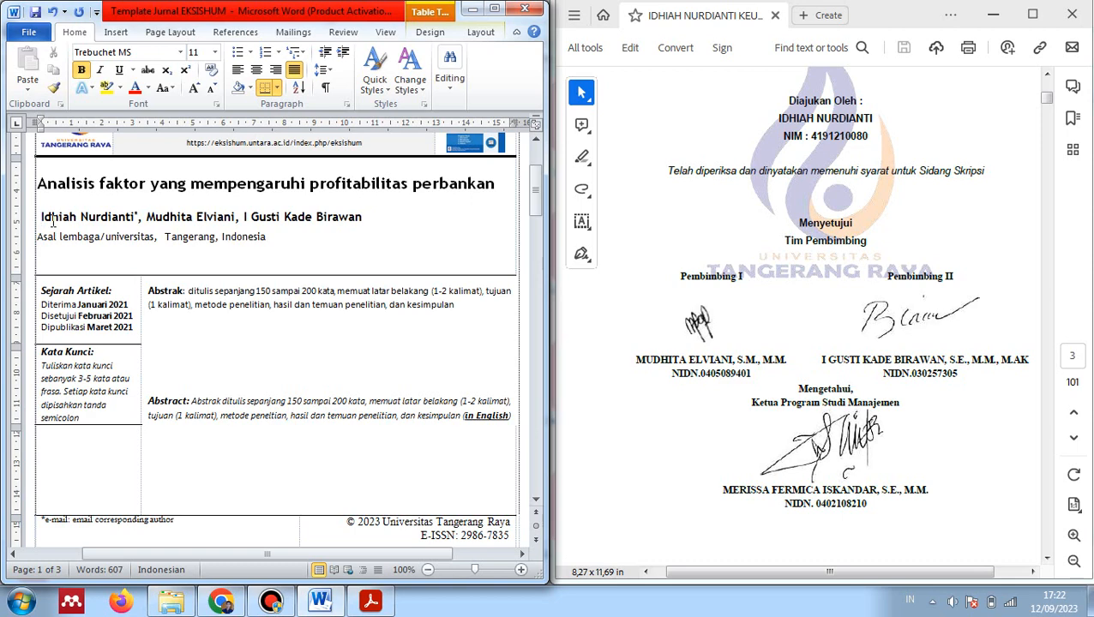
{"action": "key", "text": "BackSpace"}
{"action": "key", "text": "ctrl+z"}
Replace 'Asal lembaga/universitas' with 'Universitas Tangerang Raya' in the affiliation line
{"action": "left_click_drag", "start_coordinate": [38, 236], "coordinate": [128, 242]}
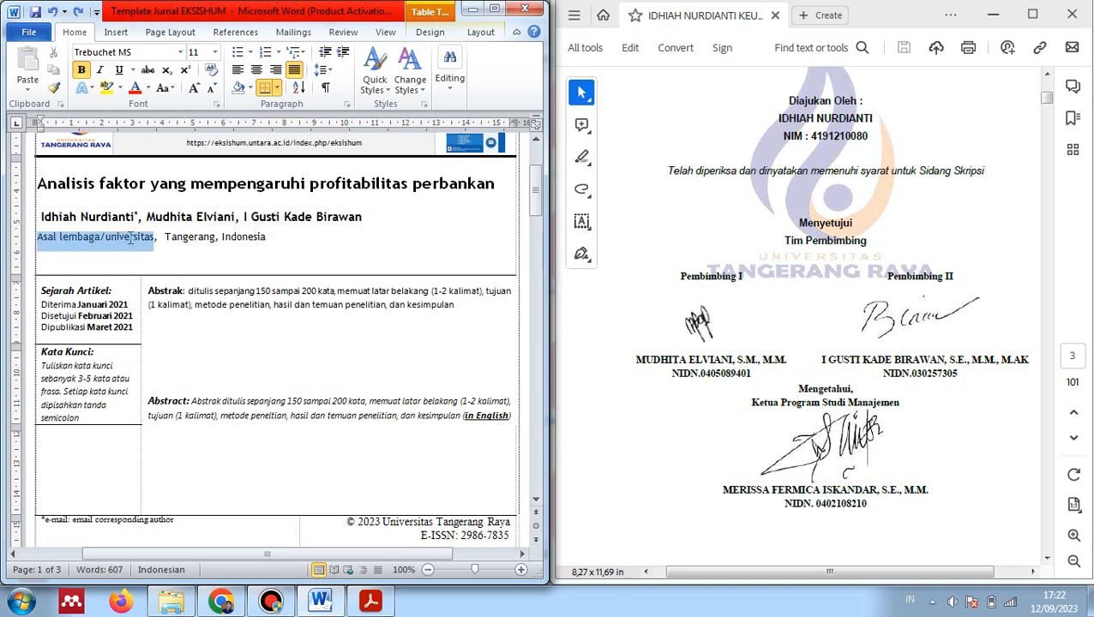
{"action": "type", "text": "Universitas  Tan Tan"}
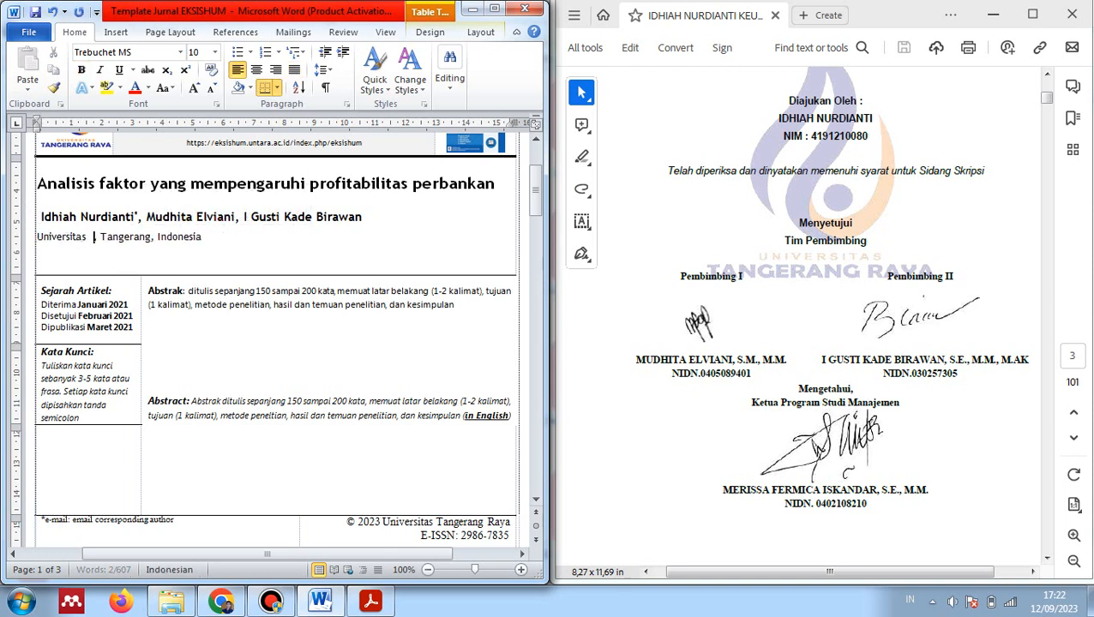
{"action": "type", "text": "geran"}
{"action": "key", "text": "BackSpace"}
{"action": "key", "text": "BackSpace"}
{"action": "key", "text": "BackSpace"}
{"action": "key", "text": "BackSpace"}
{"action": "key", "text": "BackSpace"}
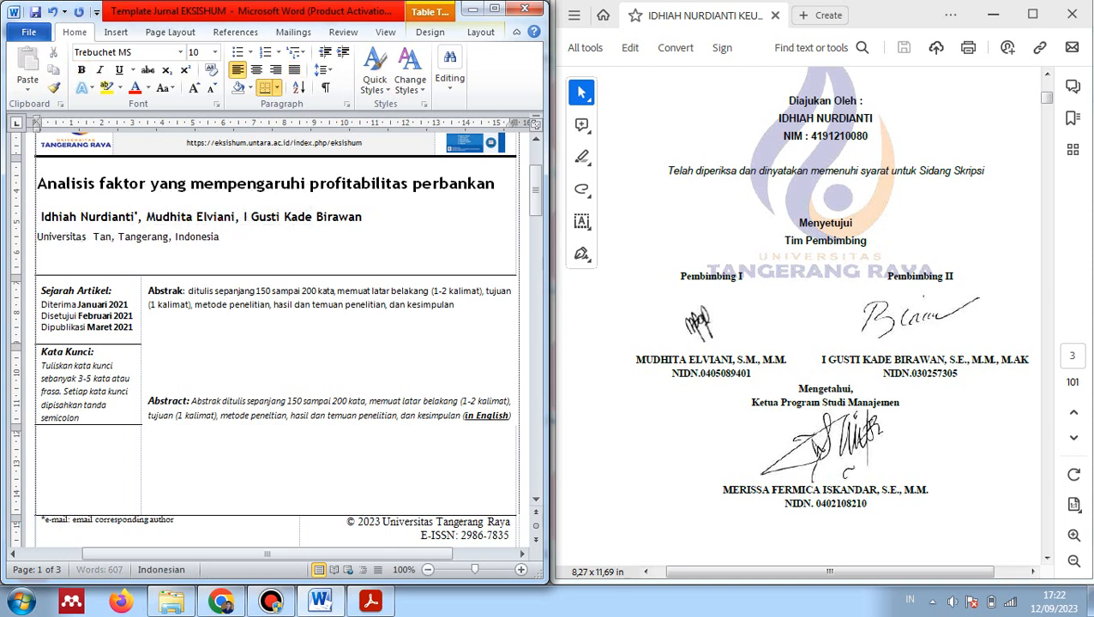
{"action": "type", "text": "gerang Raya"}
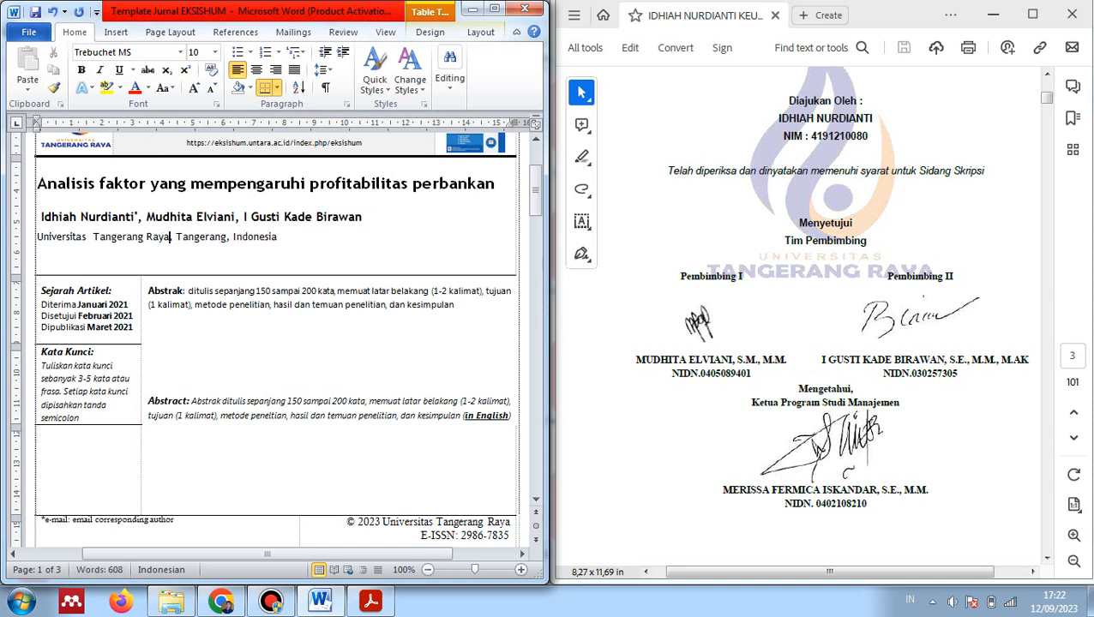
Select the placeholder text in the Abstrak section
{"action": "left_click", "coordinate": [235, 237]}
{"action": "left_click", "coordinate": [204, 307]}
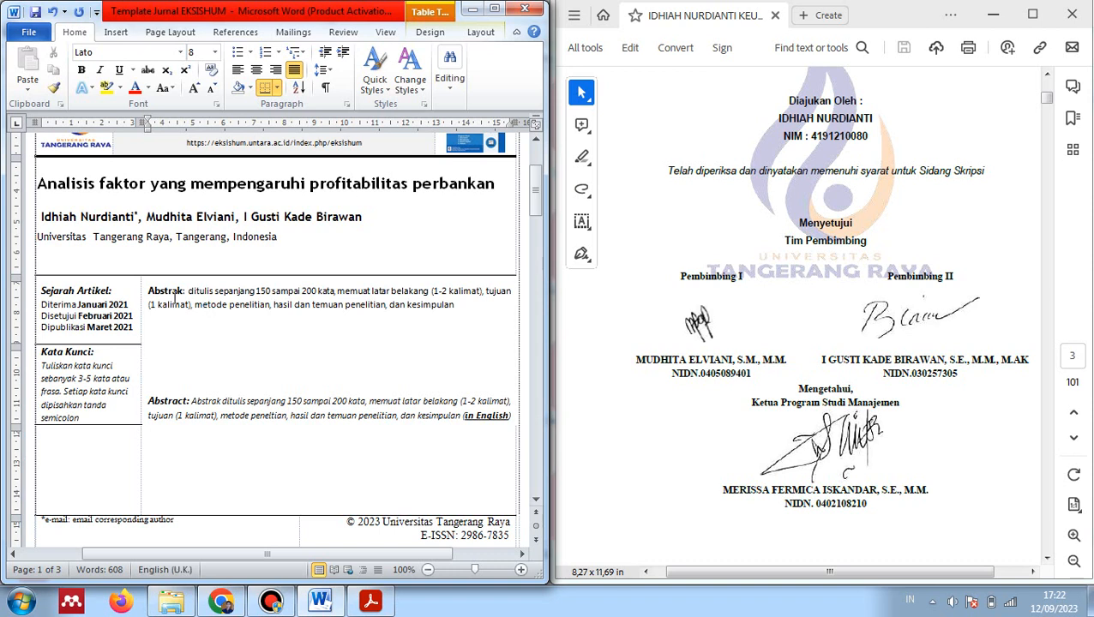
{"action": "left_click_drag", "start_coordinate": [192, 294], "coordinate": [452, 305]}
{"action": "left_click", "coordinate": [432, 304]}
Scroll to the thesis abstract in the PDF and to page 2's PENDAHULUAN in the template
{"action": "scroll", "coordinate": [742, 421], "scroll_direction": "down", "scroll_amount": 10}
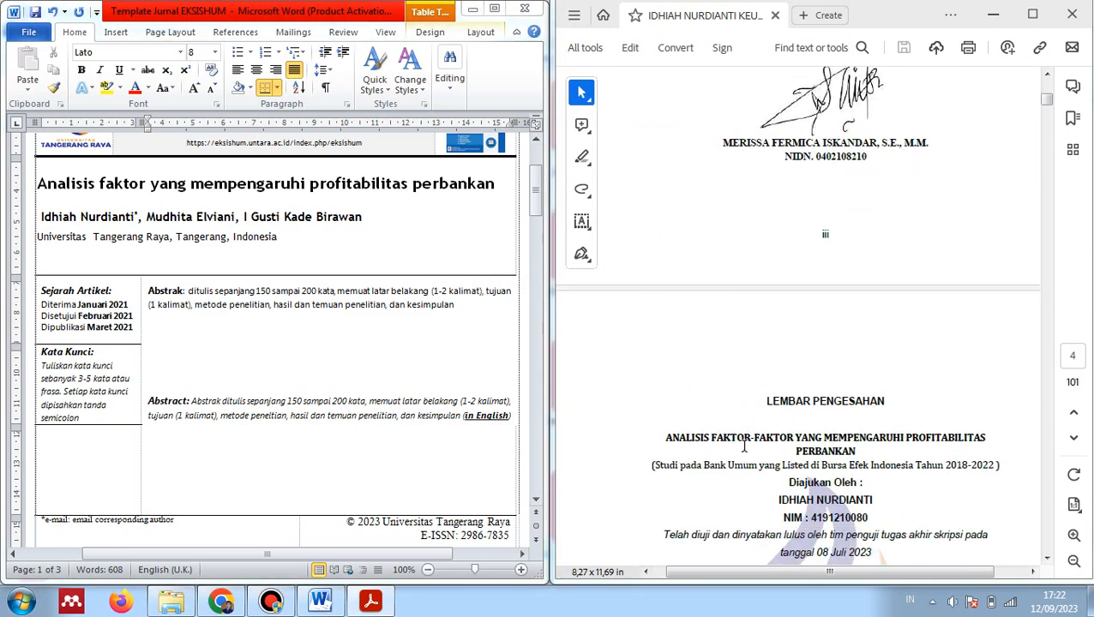
{"action": "scroll", "coordinate": [744, 445], "scroll_direction": "down", "scroll_amount": 15}
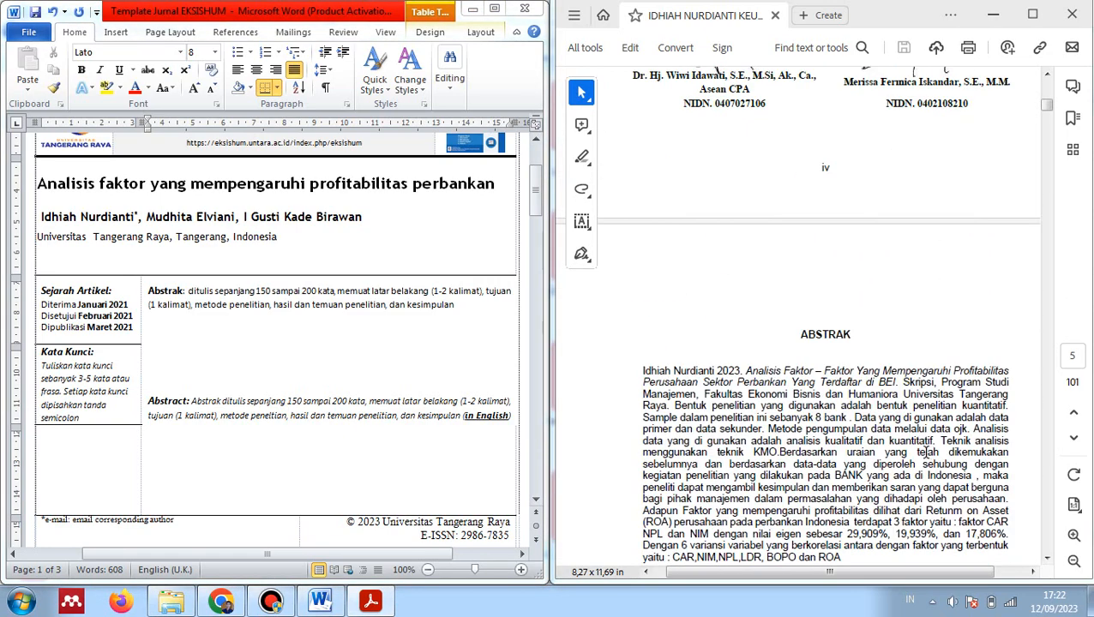
{"action": "scroll", "coordinate": [222, 341], "scroll_direction": "down", "scroll_amount": 10}
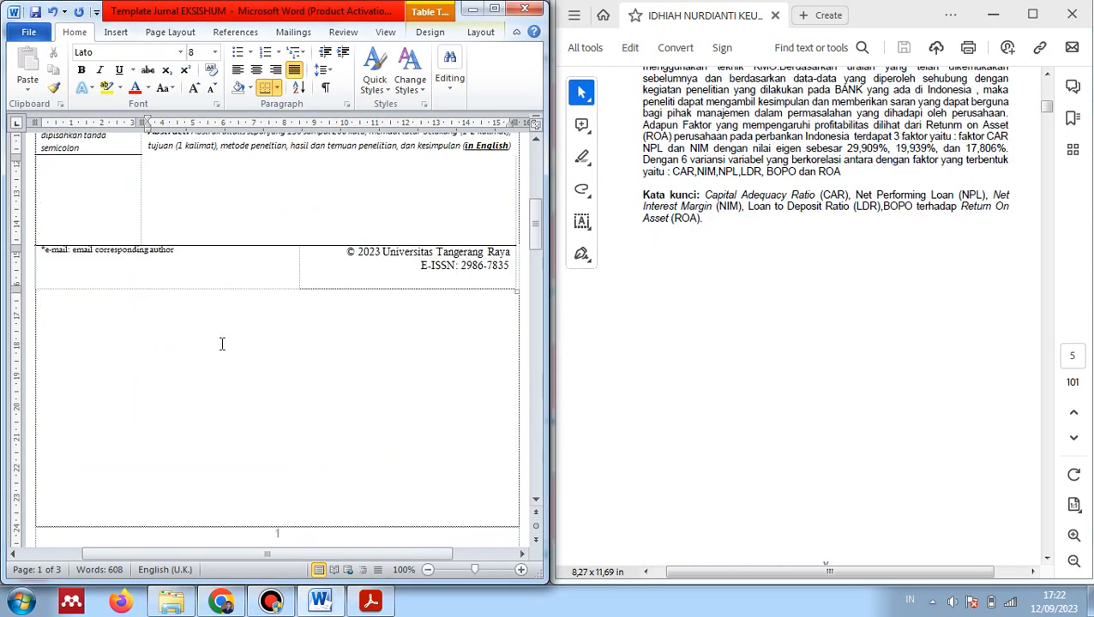
{"action": "scroll", "coordinate": [596, 404], "scroll_direction": "down", "scroll_amount": 7}
{"action": "scroll", "coordinate": [77, 270], "scroll_direction": "up", "scroll_amount": 3}
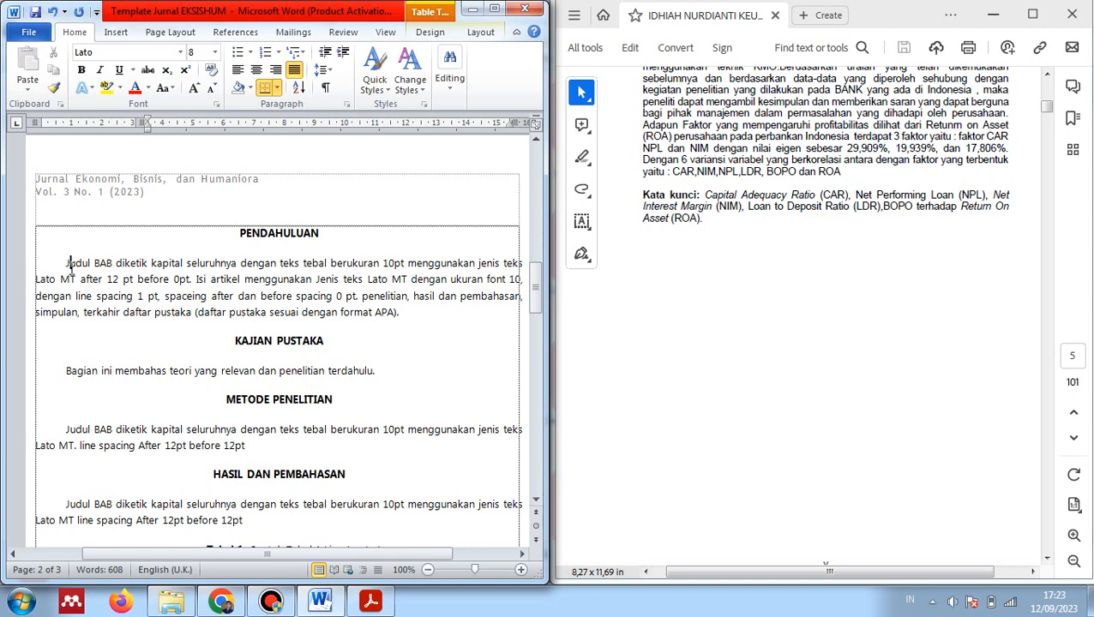
{"action": "left_click", "coordinate": [69, 265]}
{"action": "scroll", "coordinate": [935, 308], "scroll_direction": "down", "scroll_amount": 10}
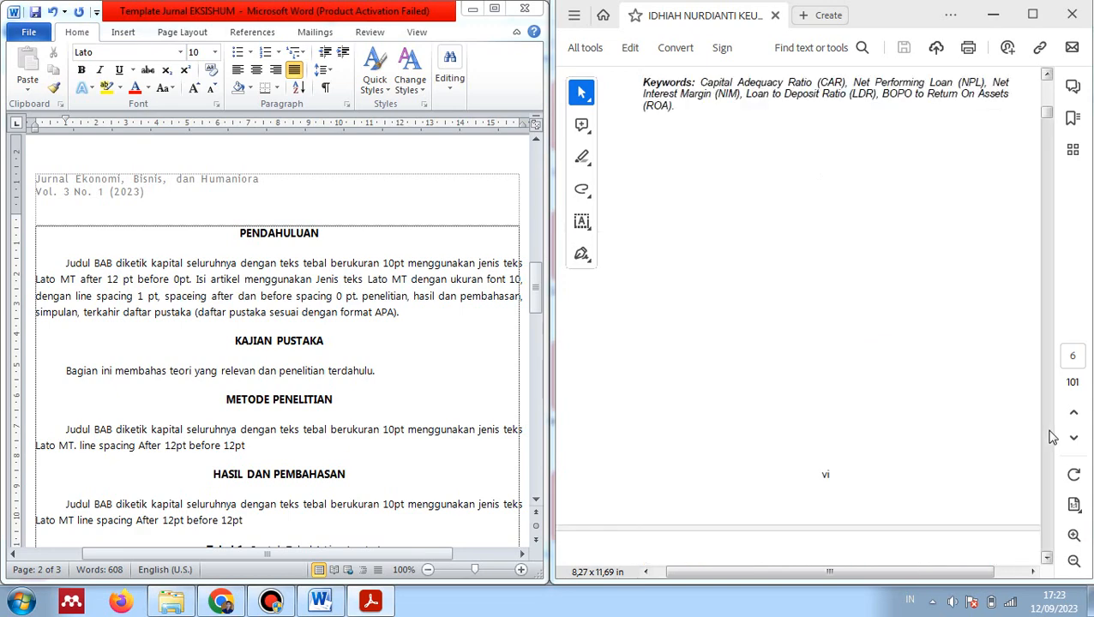
{"action": "scroll", "coordinate": [1051, 437], "scroll_direction": "down", "scroll_amount": 15}
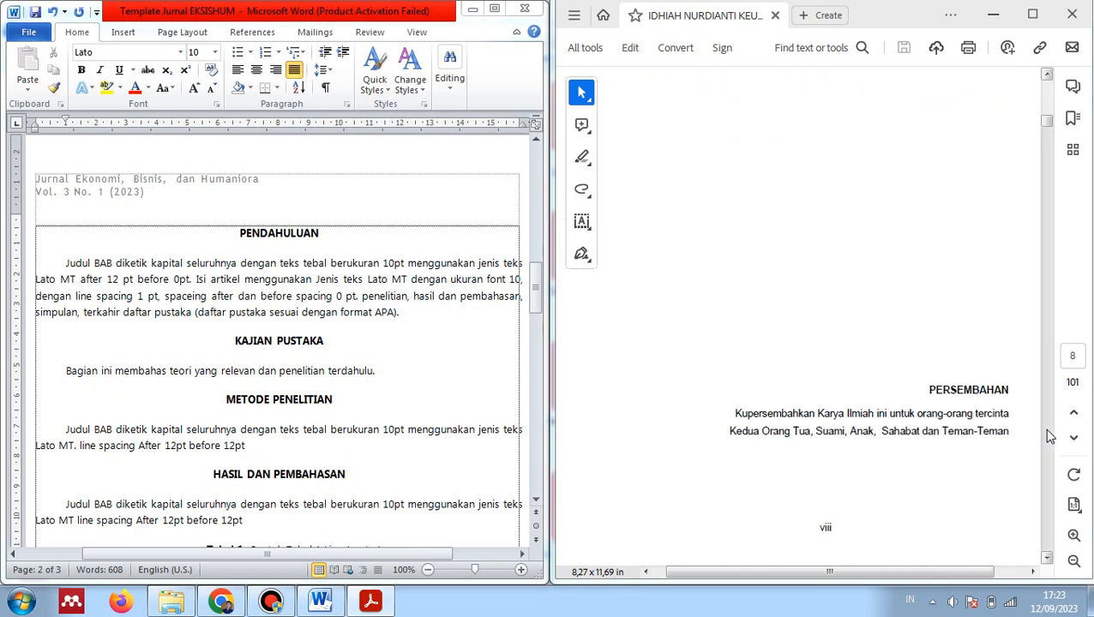
{"action": "scroll", "coordinate": [1052, 438], "scroll_direction": "down", "scroll_amount": 20}
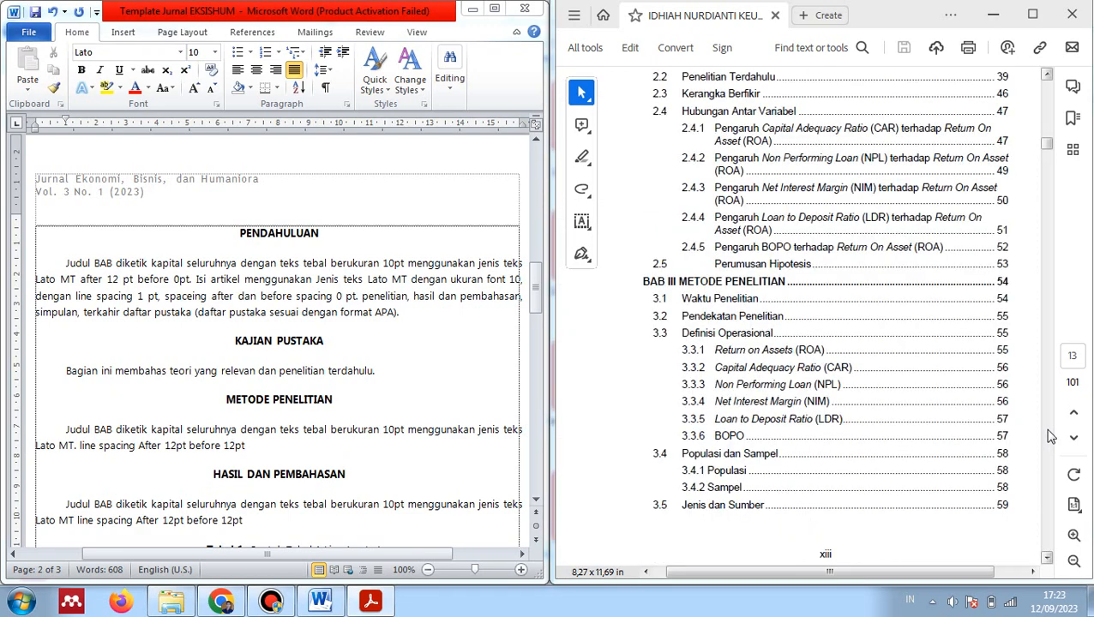
{"action": "scroll", "coordinate": [1051, 437], "scroll_direction": "down", "scroll_amount": 20}
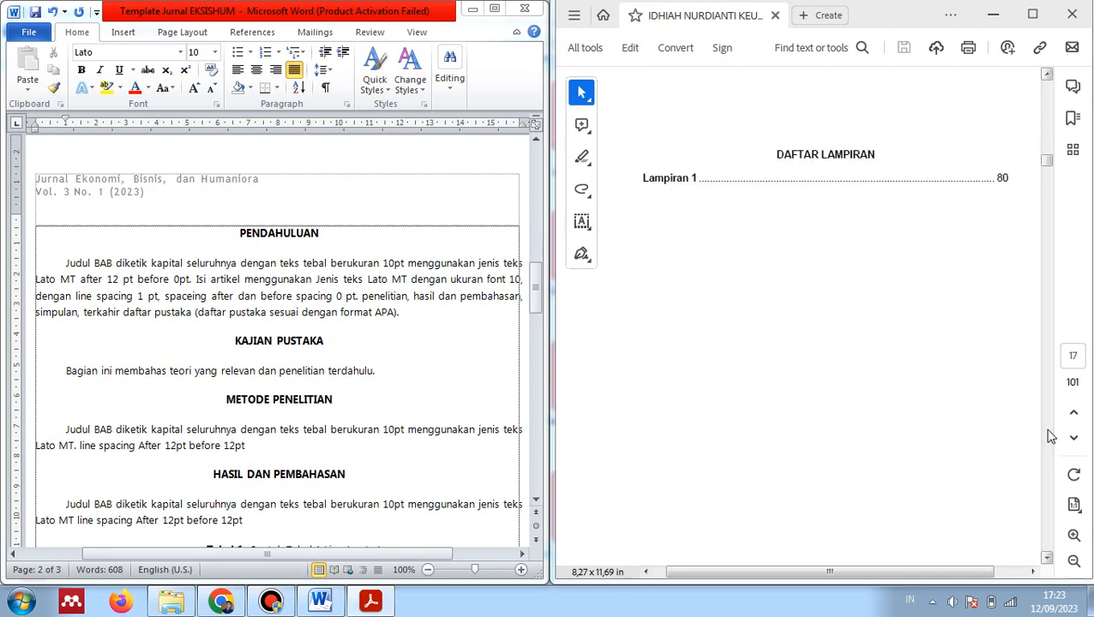
{"action": "scroll", "coordinate": [1051, 437], "scroll_direction": "down", "scroll_amount": 10}
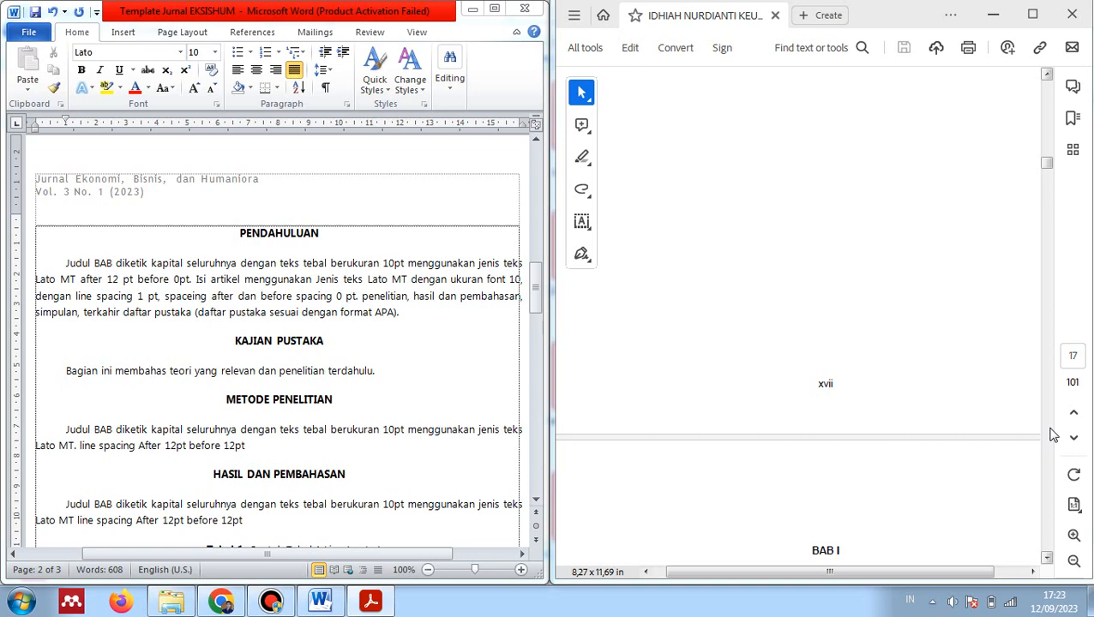
{"action": "left_click", "coordinate": [367, 306]}
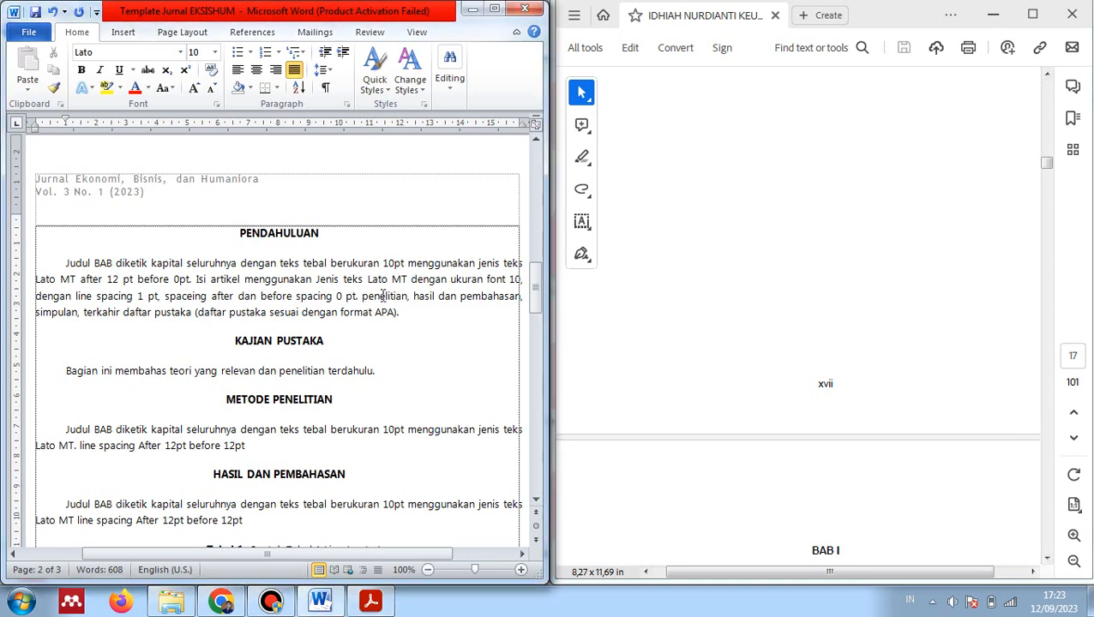
{"action": "scroll", "coordinate": [382, 294], "scroll_direction": "down", "scroll_amount": 1}
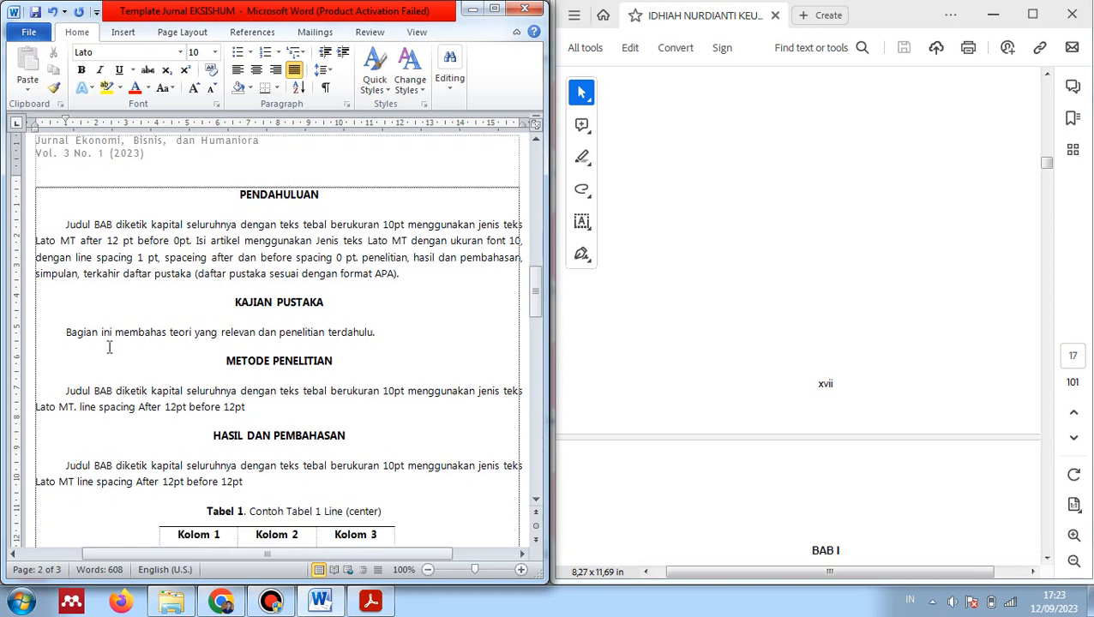
{"action": "left_click_drag", "start_coordinate": [68, 332], "coordinate": [366, 339]}
{"action": "left_click", "coordinate": [374, 343]}
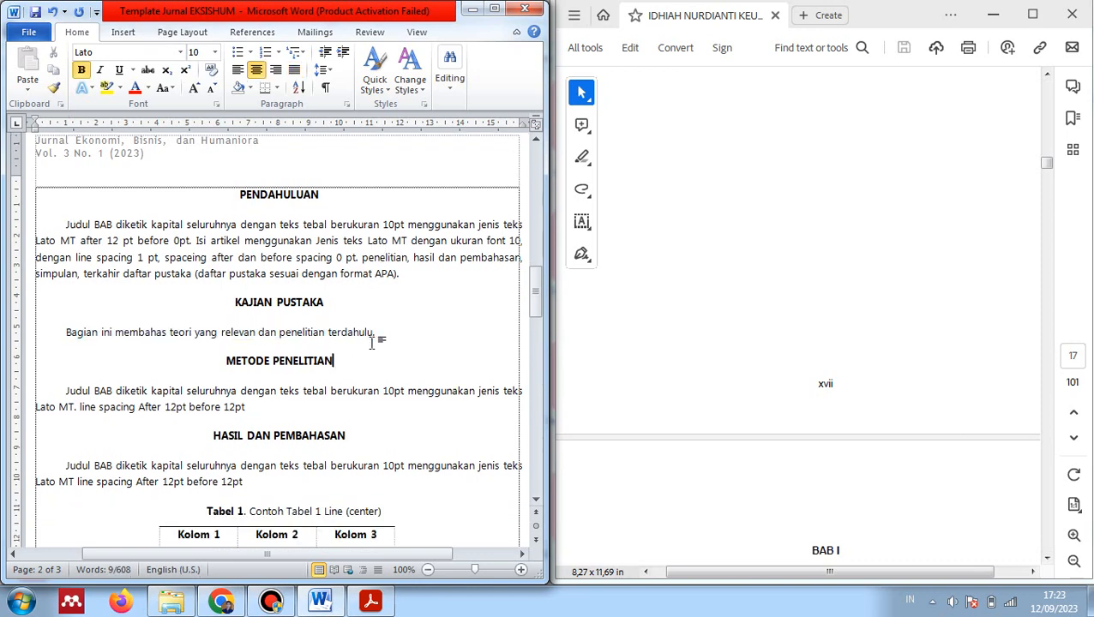
{"action": "scroll", "coordinate": [872, 317], "scroll_direction": "down", "scroll_amount": 3}
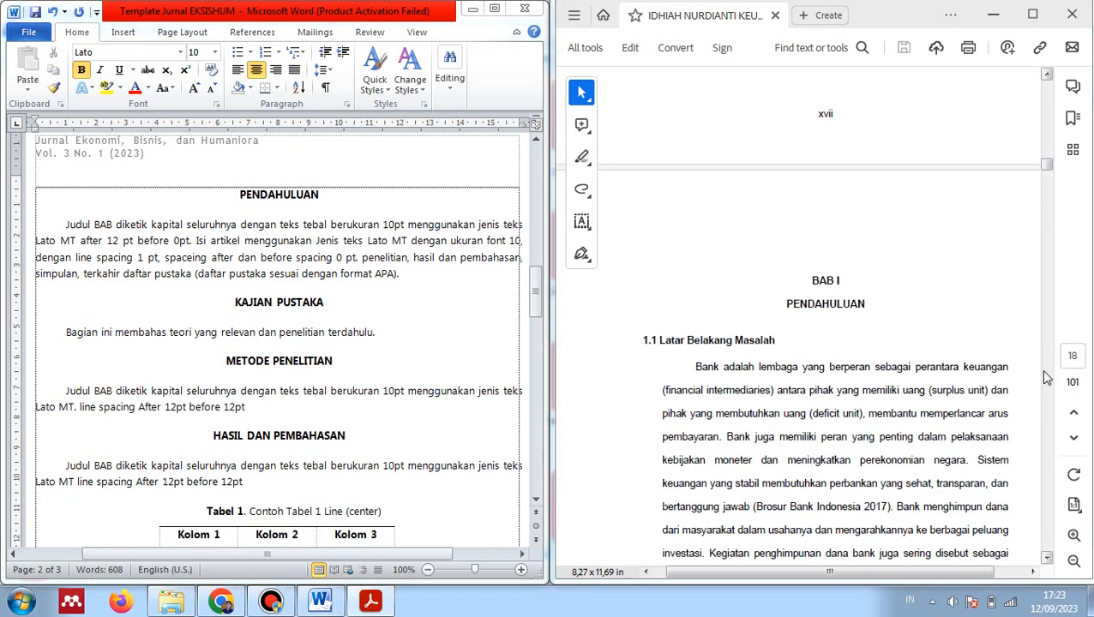
{"action": "scroll", "coordinate": [1046, 378], "scroll_direction": "down", "scroll_amount": 20}
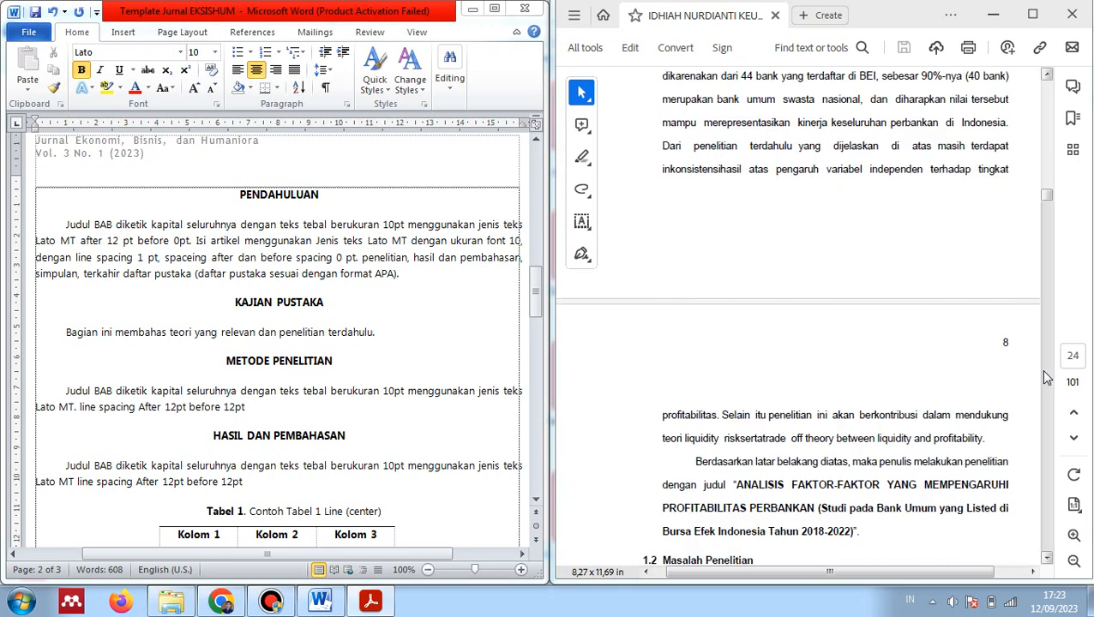
{"action": "scroll", "coordinate": [1046, 378], "scroll_direction": "down", "scroll_amount": 8}
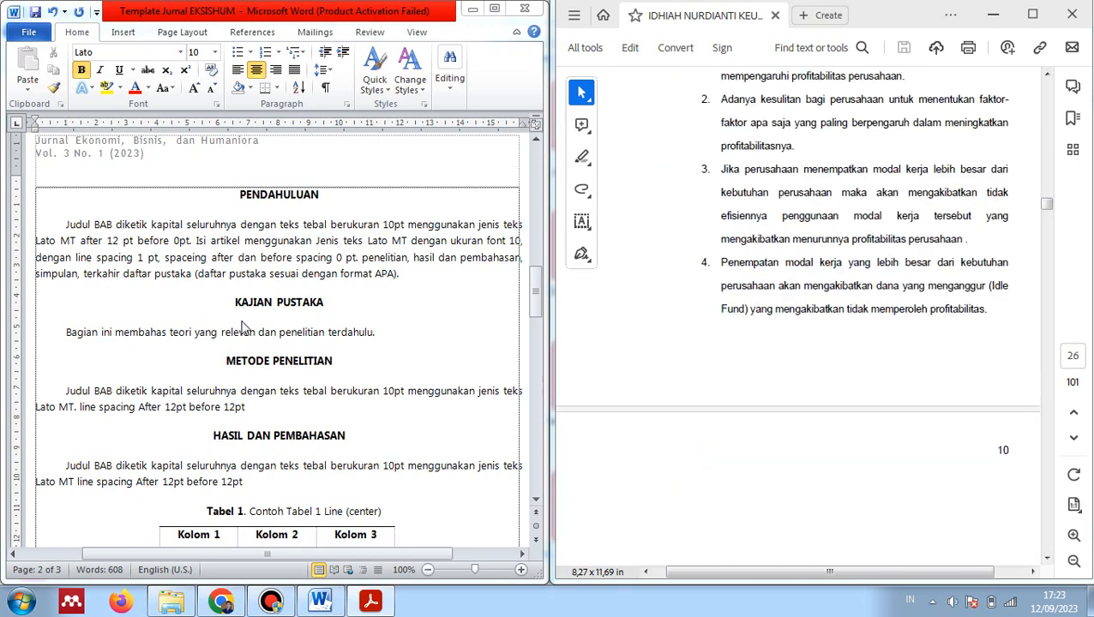
{"action": "scroll", "coordinate": [949, 375], "scroll_direction": "down", "scroll_amount": 6}
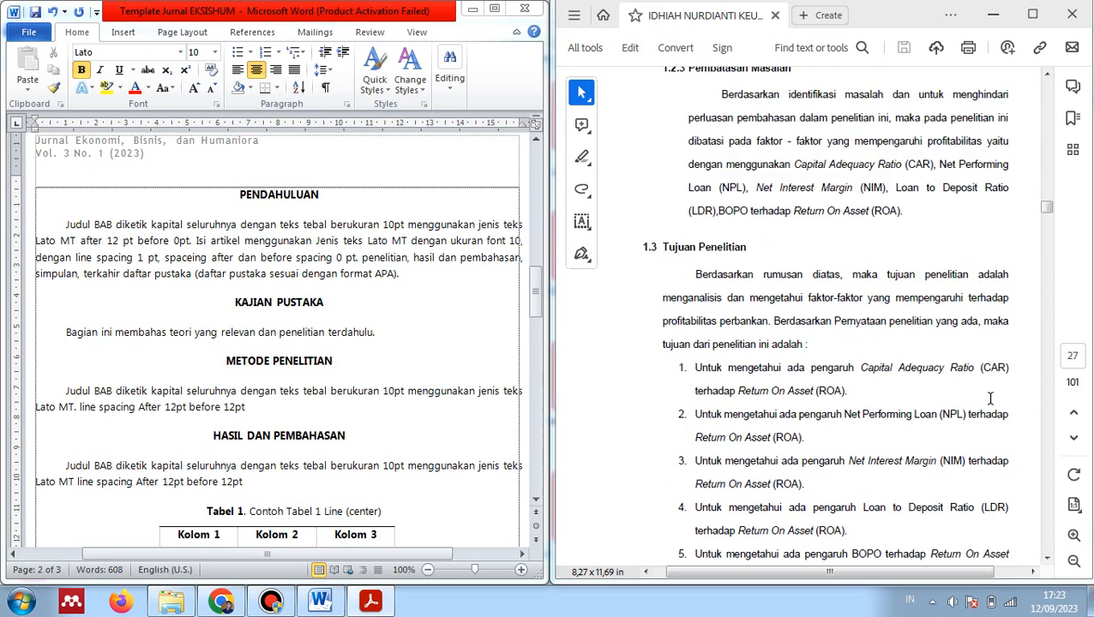
{"action": "scroll", "coordinate": [991, 399], "scroll_direction": "down", "scroll_amount": 2}
{"action": "scroll", "coordinate": [1039, 436], "scroll_direction": "down", "scroll_amount": 5}
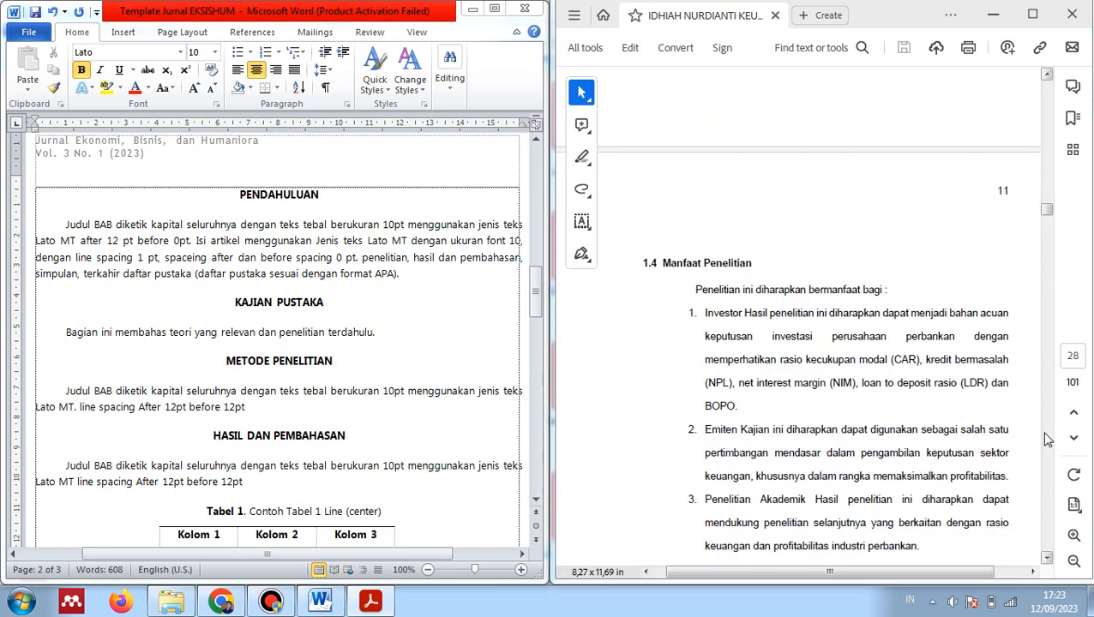
{"action": "scroll", "coordinate": [1046, 439], "scroll_direction": "down", "scroll_amount": 10}
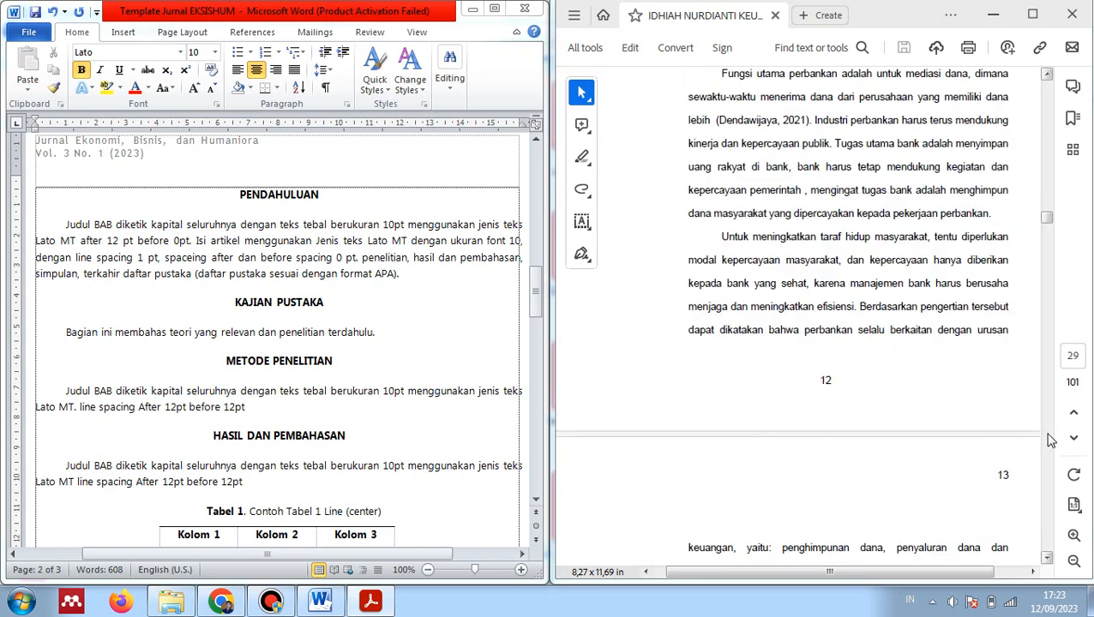
{"action": "scroll", "coordinate": [1052, 442], "scroll_direction": "up", "scroll_amount": 1}
{"action": "scroll", "coordinate": [1052, 442], "scroll_direction": "down", "scroll_amount": 20}
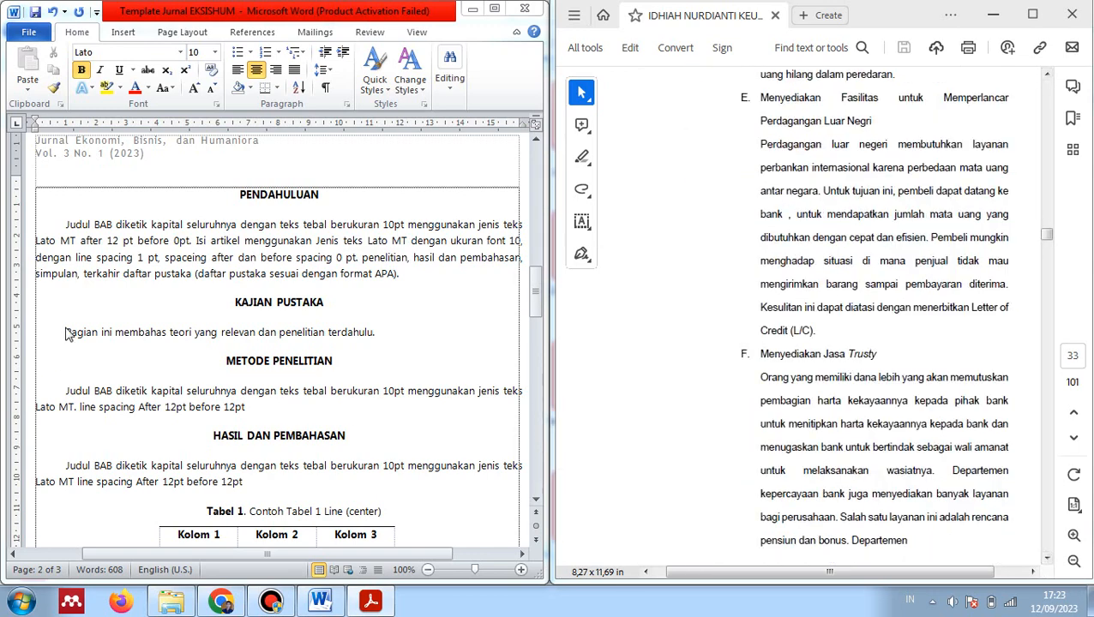
{"action": "left_click_drag", "start_coordinate": [66, 332], "coordinate": [371, 333]}
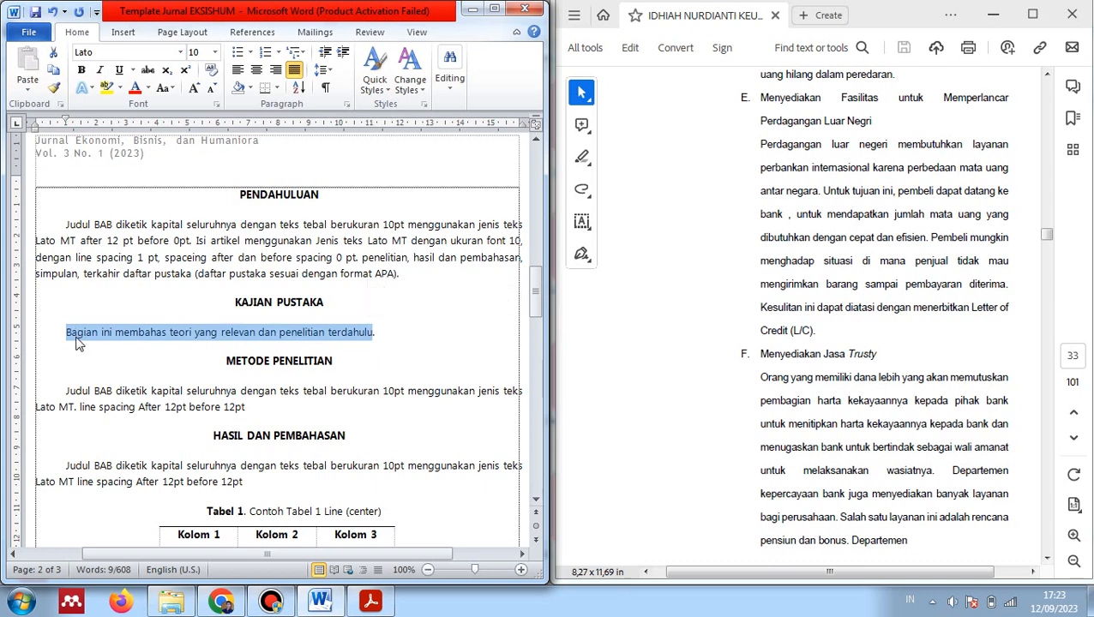
{"action": "left_click", "coordinate": [381, 334]}
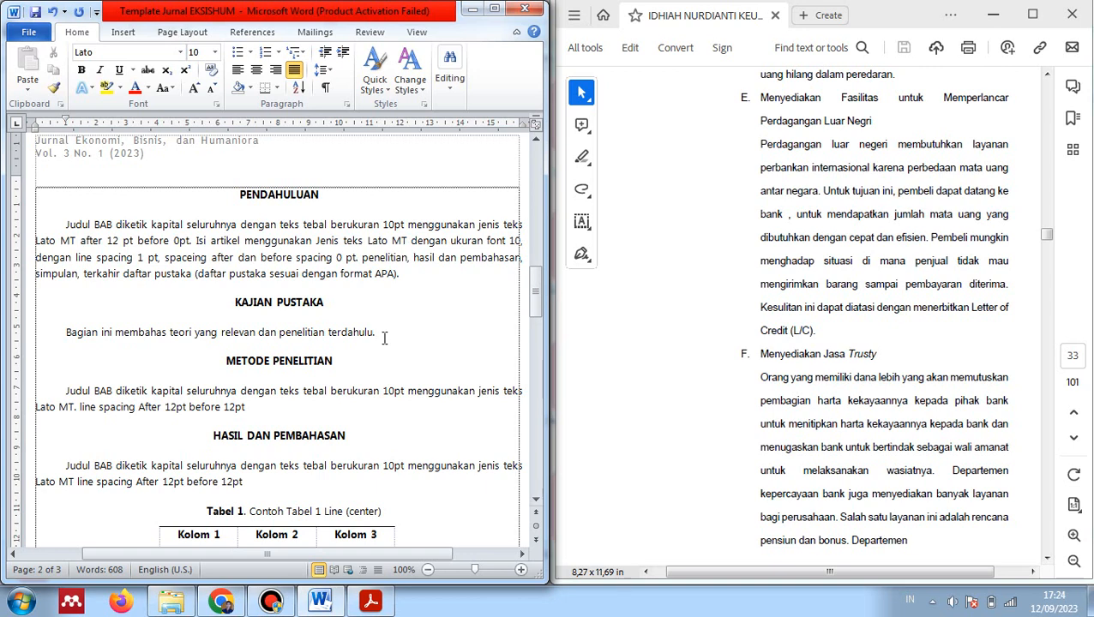
{"action": "scroll", "coordinate": [386, 337], "scroll_direction": "down", "scroll_amount": 2}
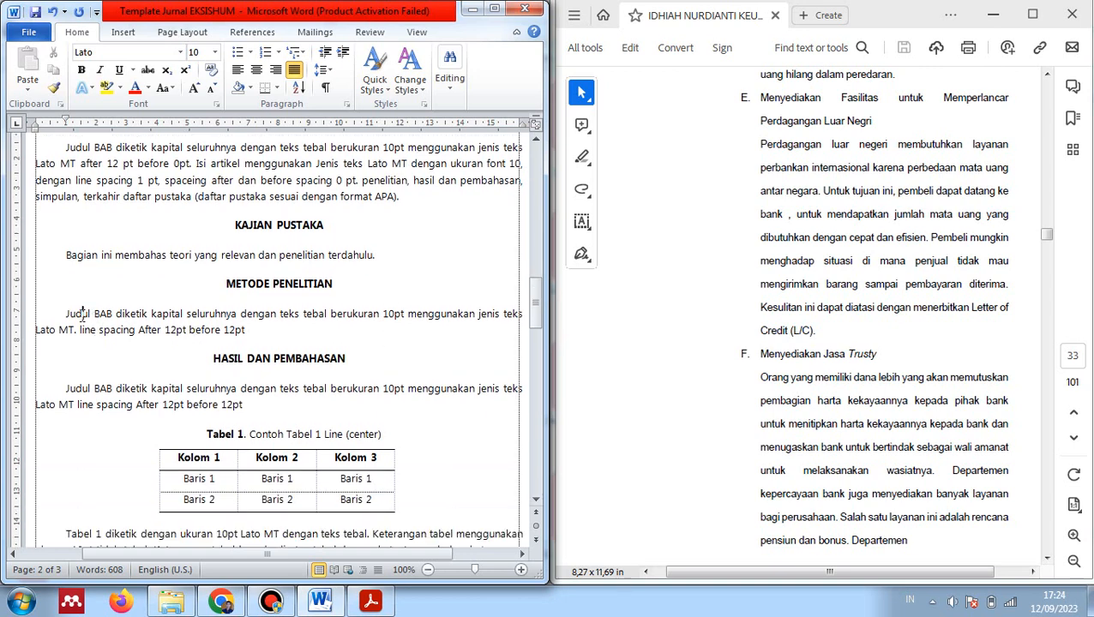
{"action": "left_click_drag", "start_coordinate": [83, 313], "coordinate": [244, 329]}
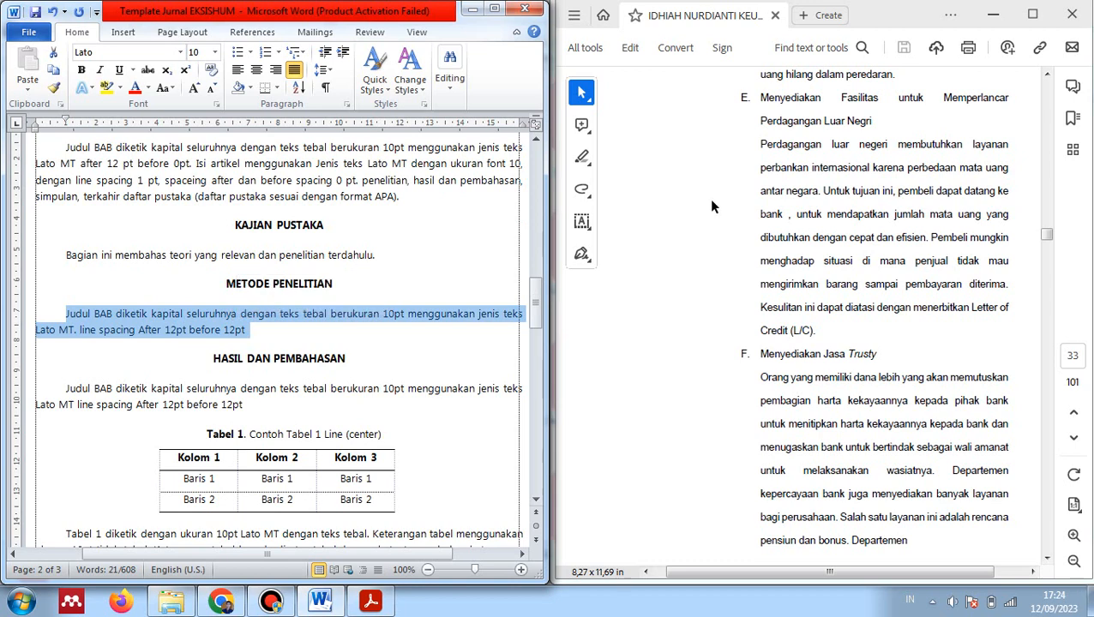
{"action": "left_click", "coordinate": [246, 316]}
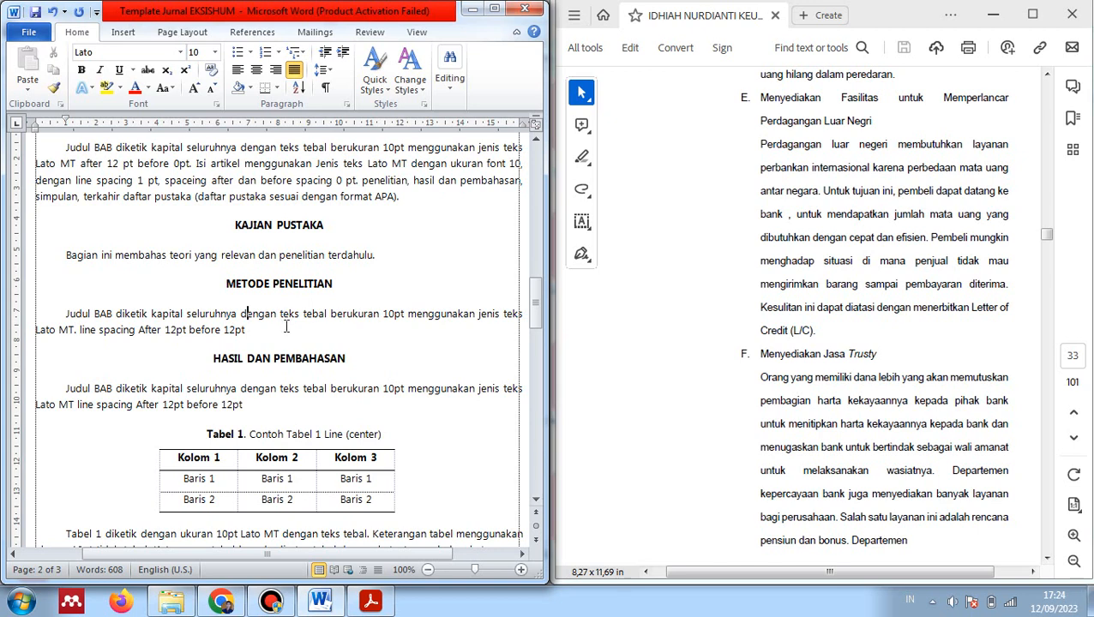
{"action": "scroll", "coordinate": [286, 327], "scroll_direction": "down", "scroll_amount": 5}
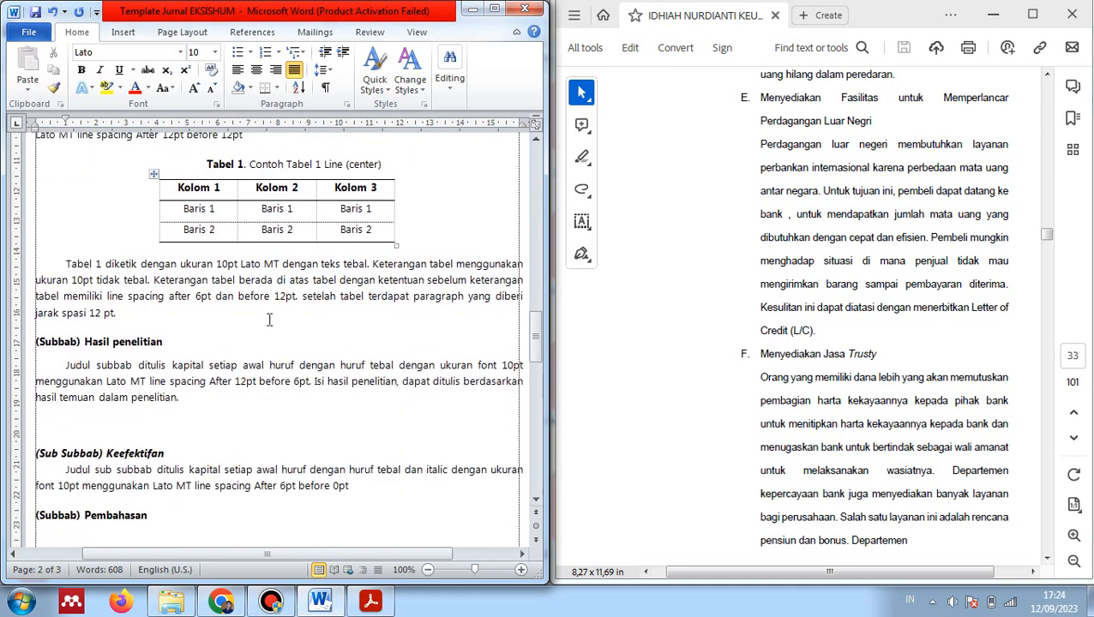
{"action": "scroll", "coordinate": [142, 219], "scroll_direction": "up", "scroll_amount": 2}
{"action": "left_click_drag", "start_coordinate": [62, 234], "coordinate": [157, 343]}
{"action": "scroll", "coordinate": [157, 343], "scroll_direction": "down", "scroll_amount": 3}
{"action": "scroll", "coordinate": [157, 343], "scroll_direction": "down", "scroll_amount": 8}
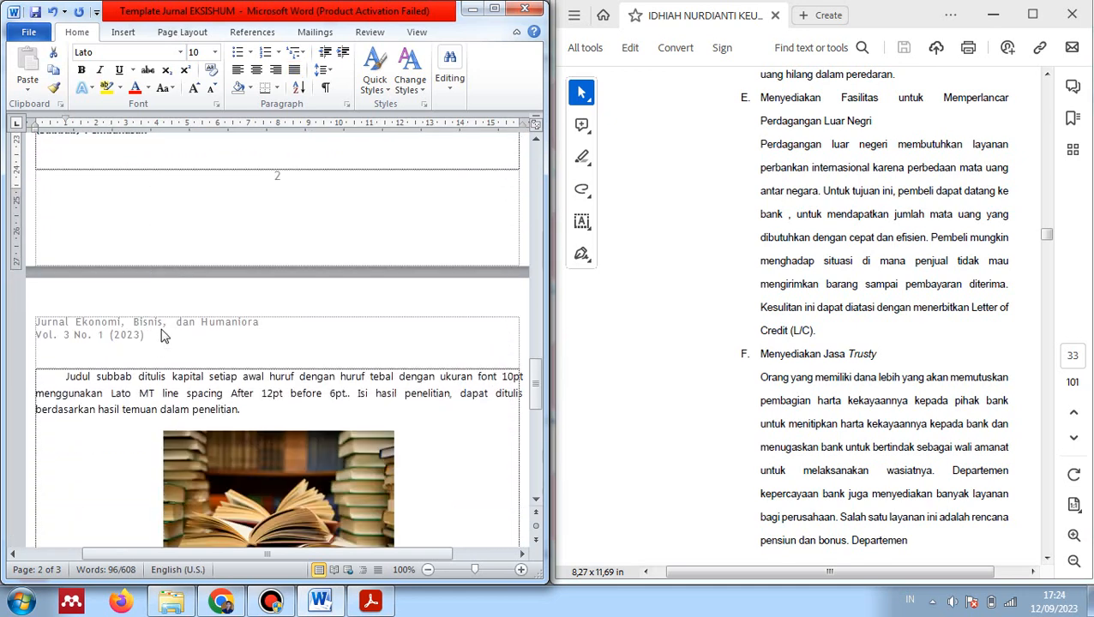
{"action": "scroll", "coordinate": [215, 291], "scroll_direction": "down", "scroll_amount": 5}
{"action": "scroll", "coordinate": [219, 306], "scroll_direction": "down", "scroll_amount": 1}
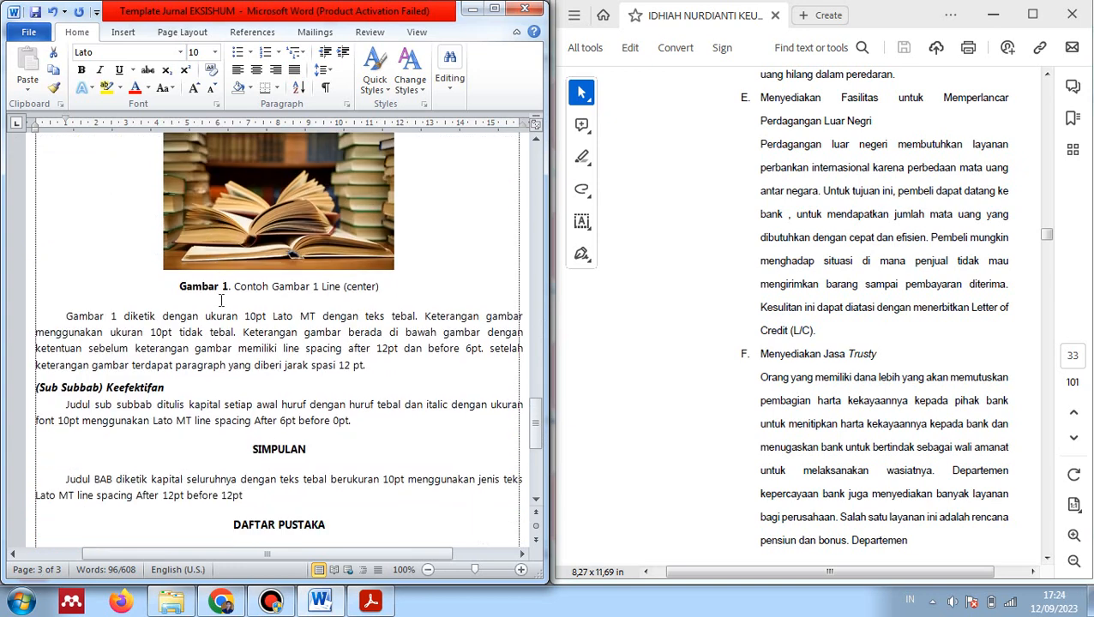
{"action": "scroll", "coordinate": [220, 301], "scroll_direction": "down", "scroll_amount": 1}
{"action": "scroll", "coordinate": [221, 292], "scroll_direction": "down", "scroll_amount": 3}
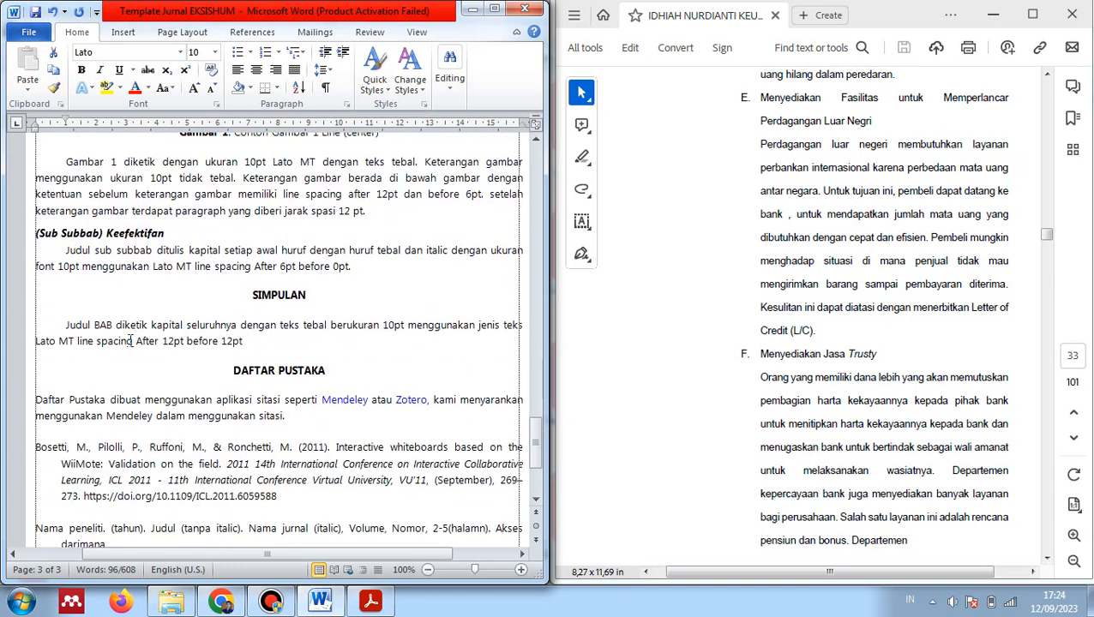
{"action": "left_click_drag", "start_coordinate": [72, 325], "coordinate": [247, 343]}
{"action": "left_click", "coordinate": [225, 342]}
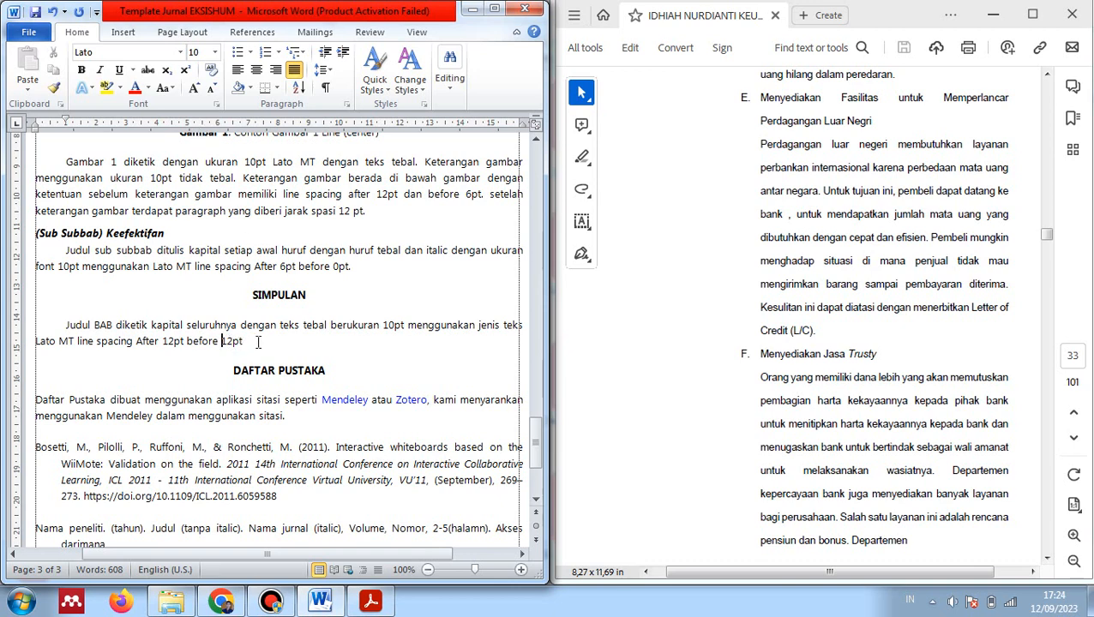
{"action": "left_click_drag", "start_coordinate": [256, 341], "coordinate": [76, 326]}
{"action": "left_click", "coordinate": [84, 345]}
{"action": "scroll", "coordinate": [125, 391], "scroll_direction": "down", "scroll_amount": 4}
{"action": "left_click_drag", "start_coordinate": [49, 217], "coordinate": [159, 410]}
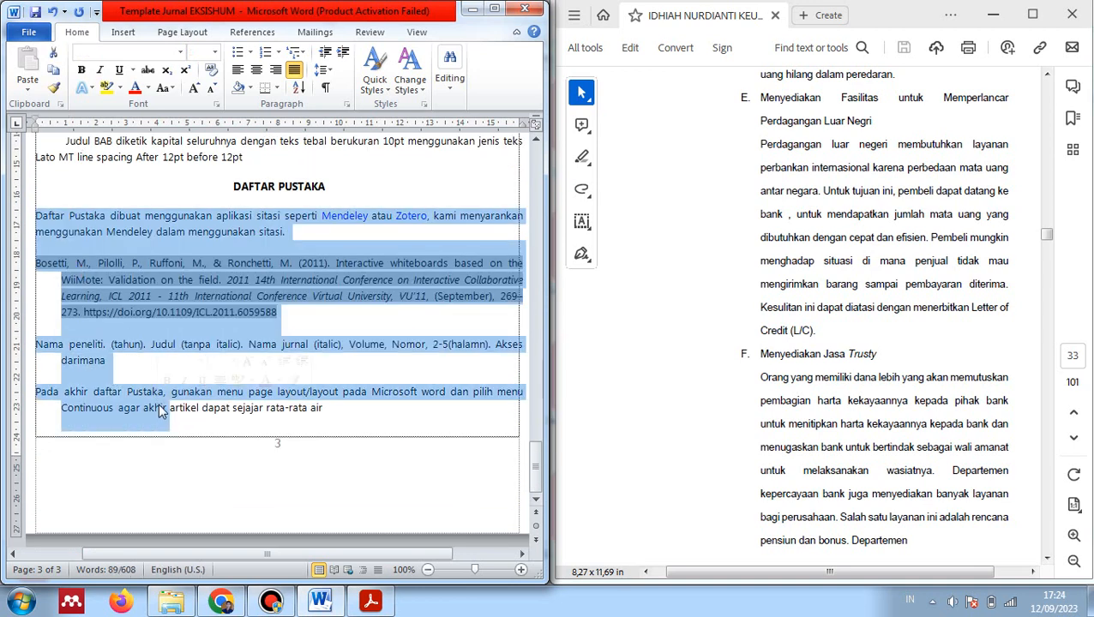
{"action": "left_click", "coordinate": [128, 360]}
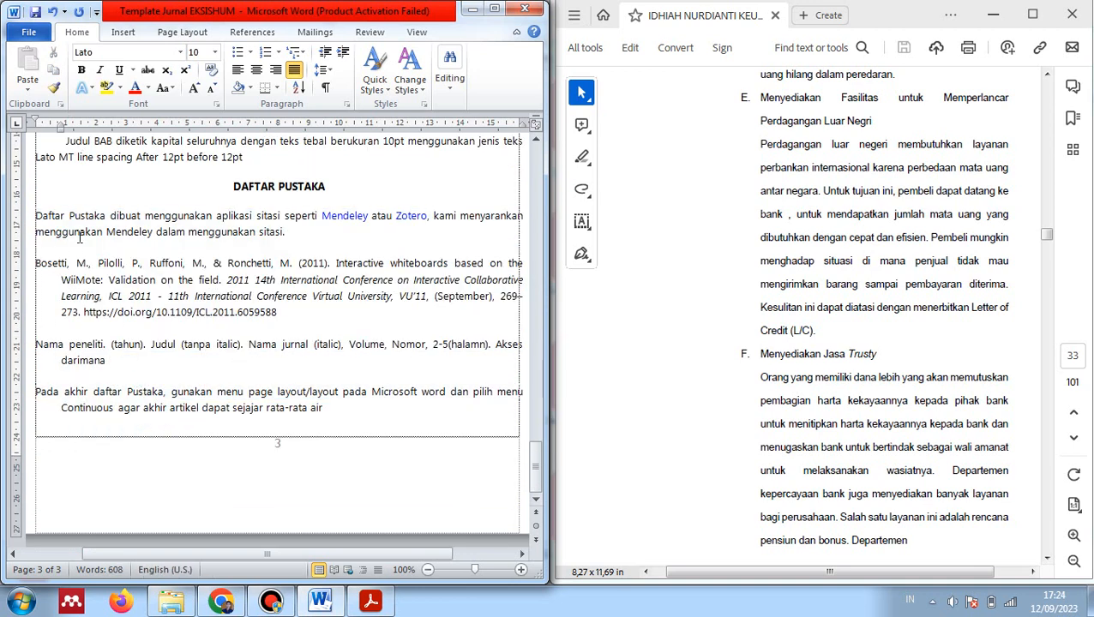
{"action": "scroll", "coordinate": [79, 238], "scroll_direction": "up", "scroll_amount": 4}
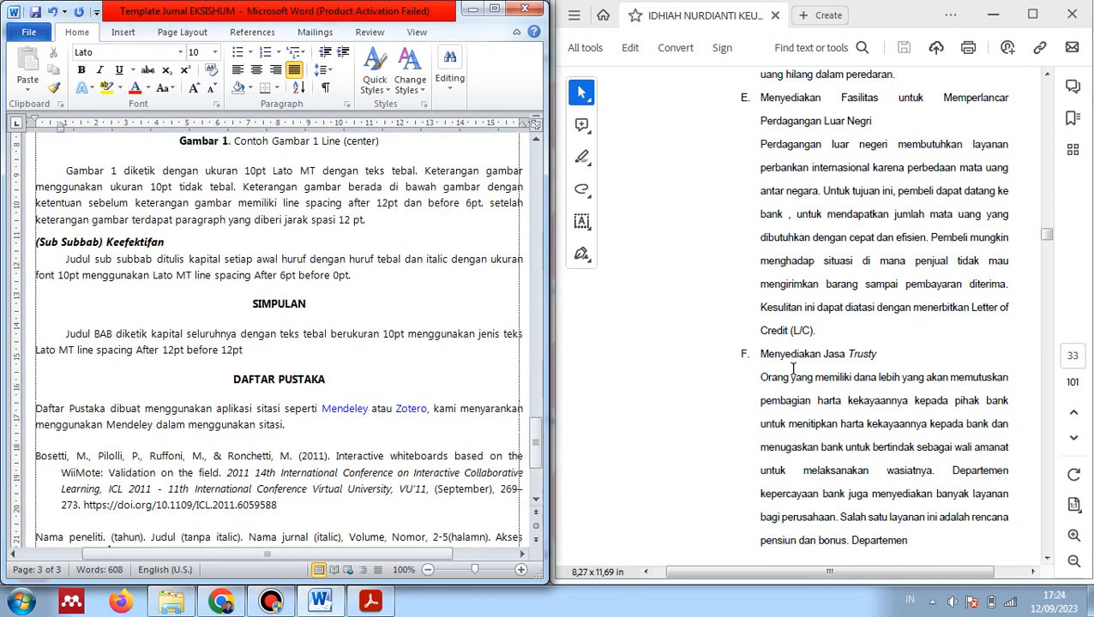
{"action": "left_click", "coordinate": [203, 447]}
{"action": "scroll", "coordinate": [204, 447], "scroll_direction": "down", "scroll_amount": 4}
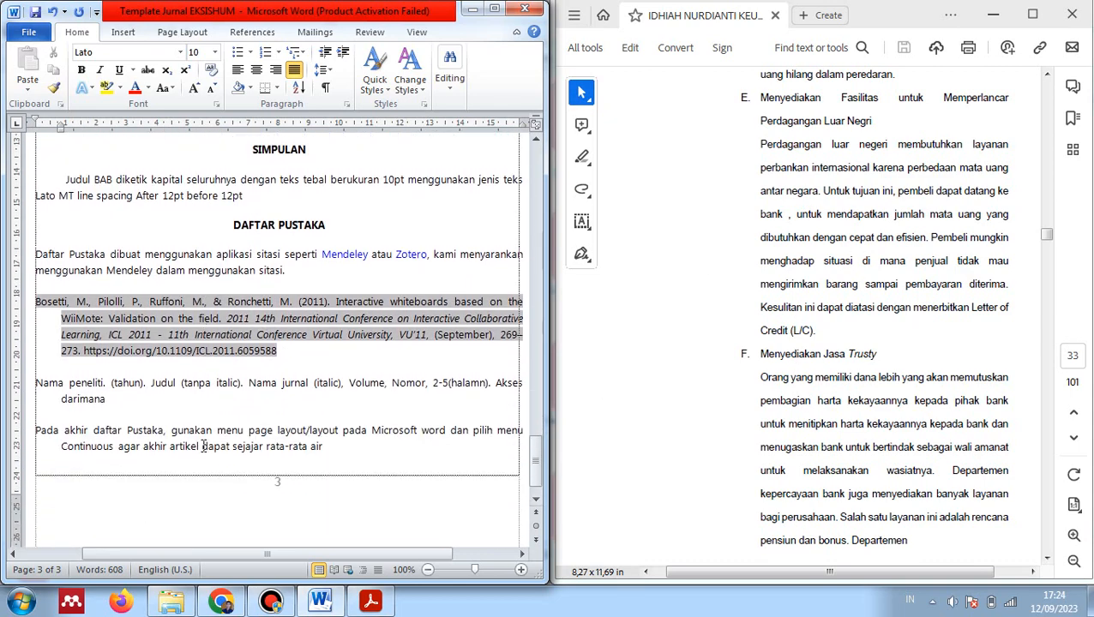
{"action": "scroll", "coordinate": [204, 447], "scroll_direction": "up", "scroll_amount": 13}
{"action": "left_click", "coordinate": [216, 274]}
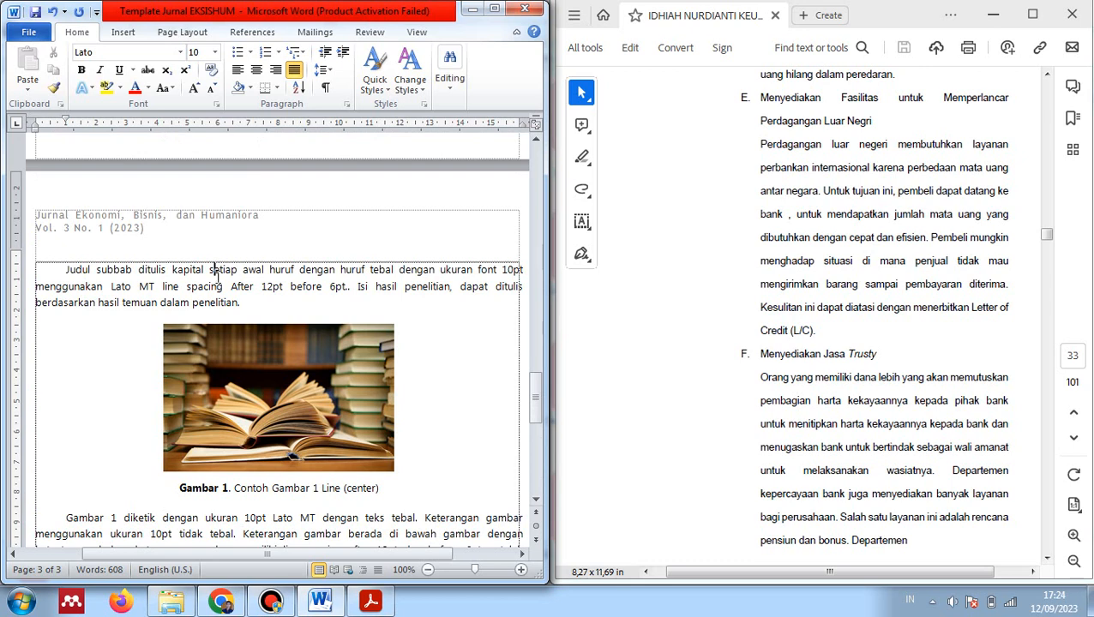
{"action": "scroll", "coordinate": [214, 278], "scroll_direction": "up", "scroll_amount": 7}
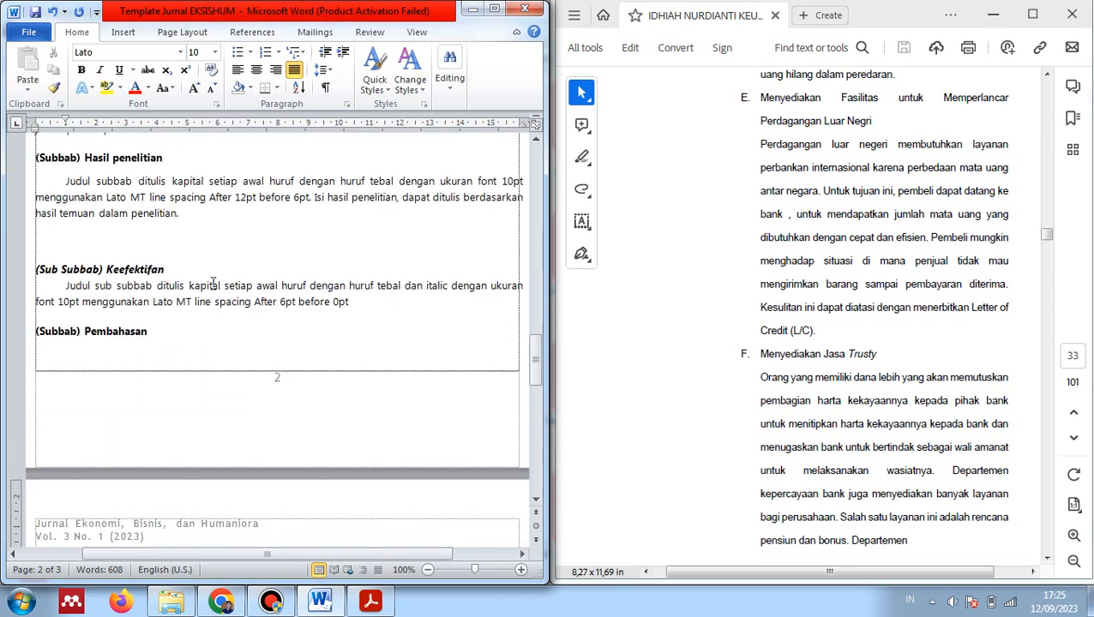
{"action": "scroll", "coordinate": [214, 285], "scroll_direction": "up", "scroll_amount": 16}
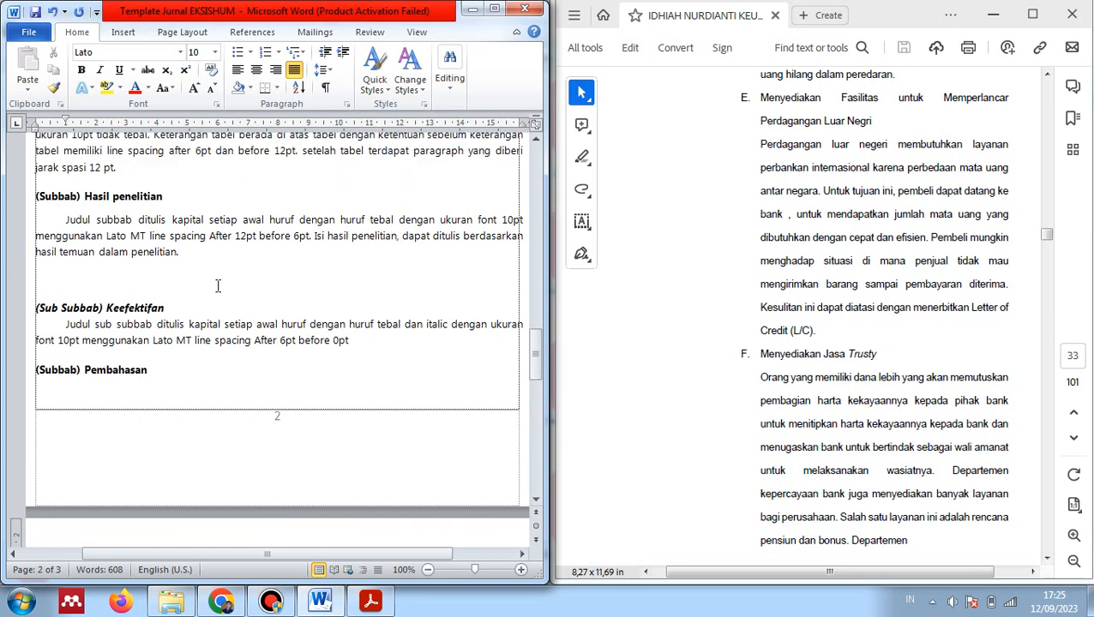
{"action": "scroll", "coordinate": [238, 336], "scroll_direction": "down", "scroll_amount": 3}
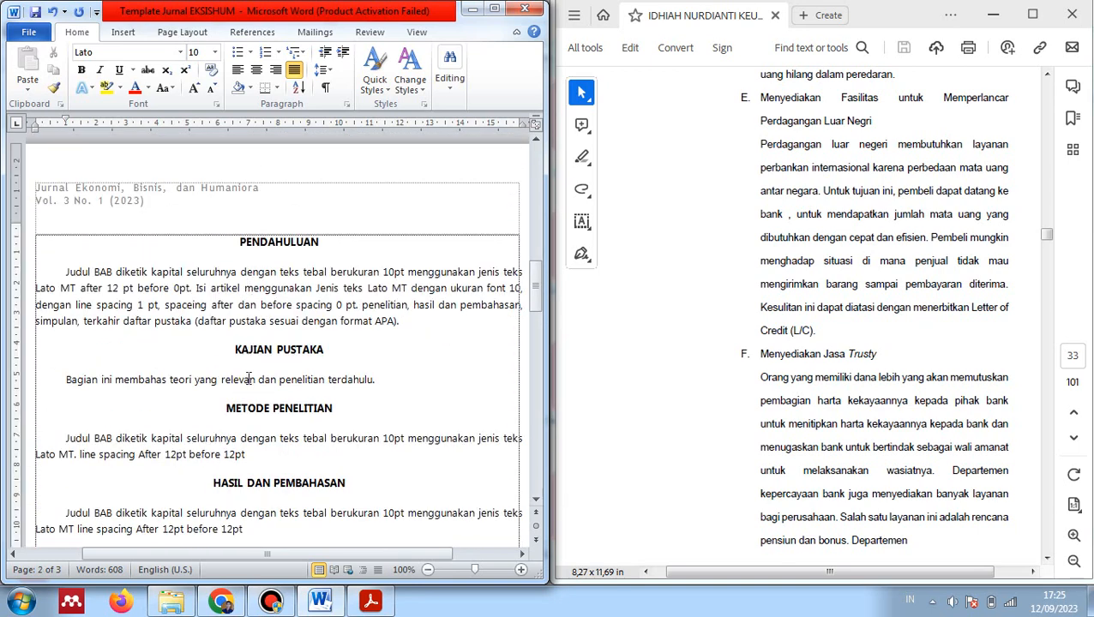
{"action": "scroll", "coordinate": [249, 379], "scroll_direction": "down", "scroll_amount": 3}
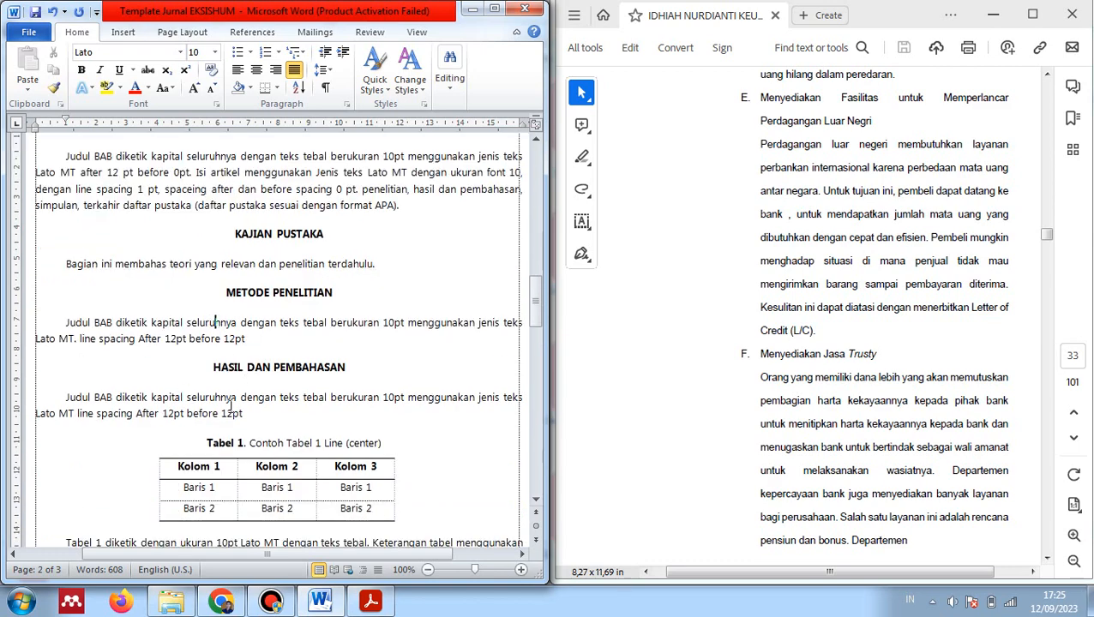
{"action": "scroll", "coordinate": [230, 407], "scroll_direction": "down", "scroll_amount": 9}
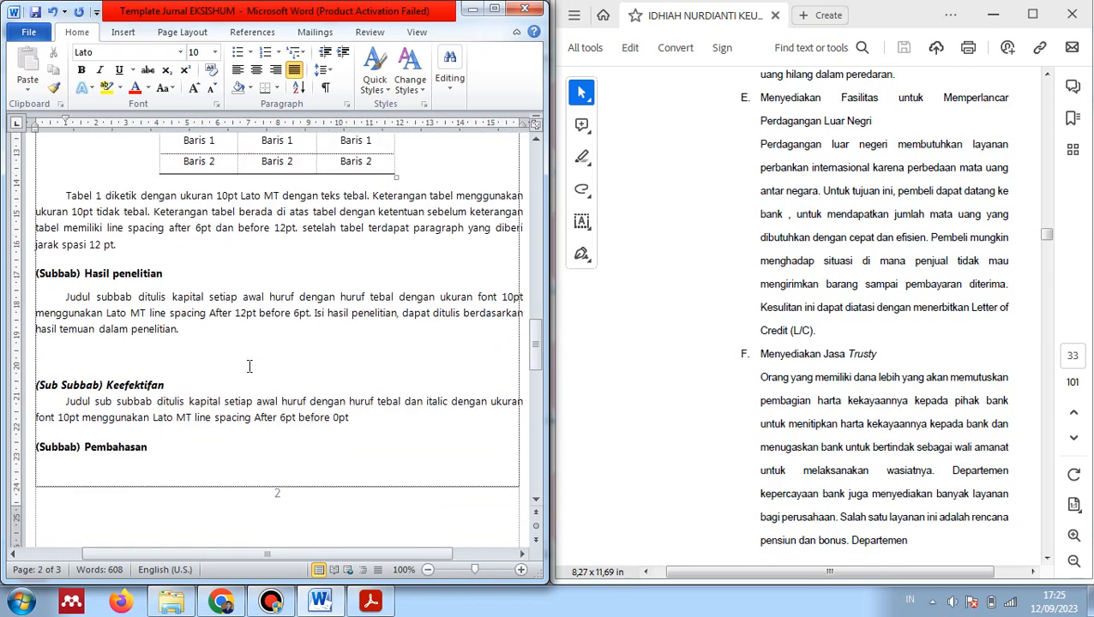
{"action": "scroll", "coordinate": [248, 366], "scroll_direction": "down", "scroll_amount": 20}
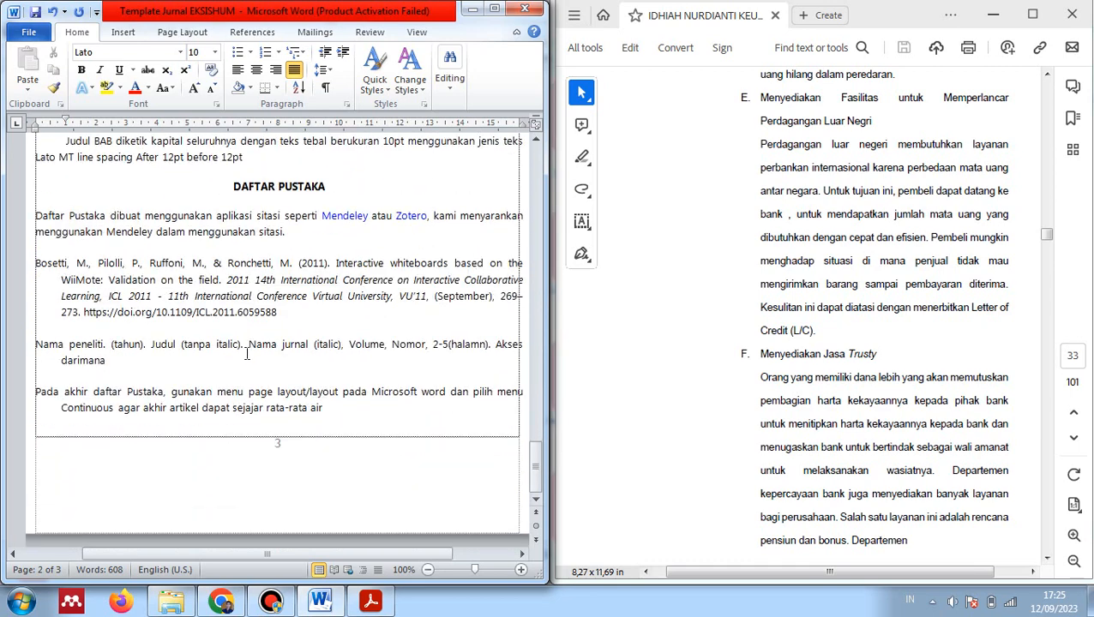
{"action": "left_click_drag", "start_coordinate": [146, 261], "coordinate": [221, 395]}
{"action": "left_click", "coordinate": [227, 403]}
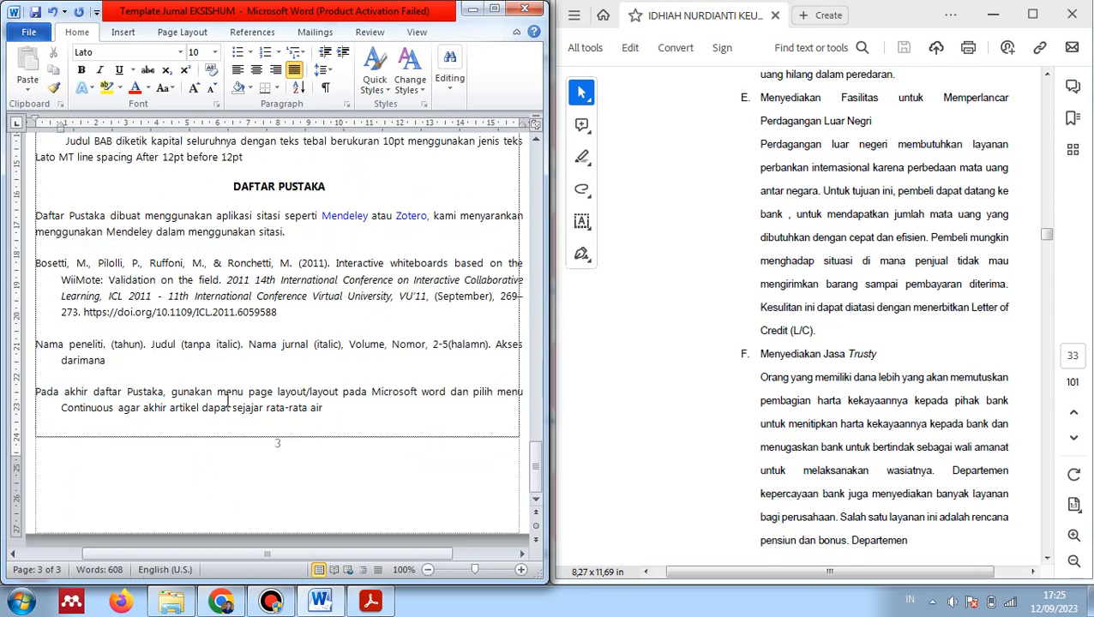
{"action": "scroll", "coordinate": [229, 403], "scroll_direction": "up", "scroll_amount": 8}
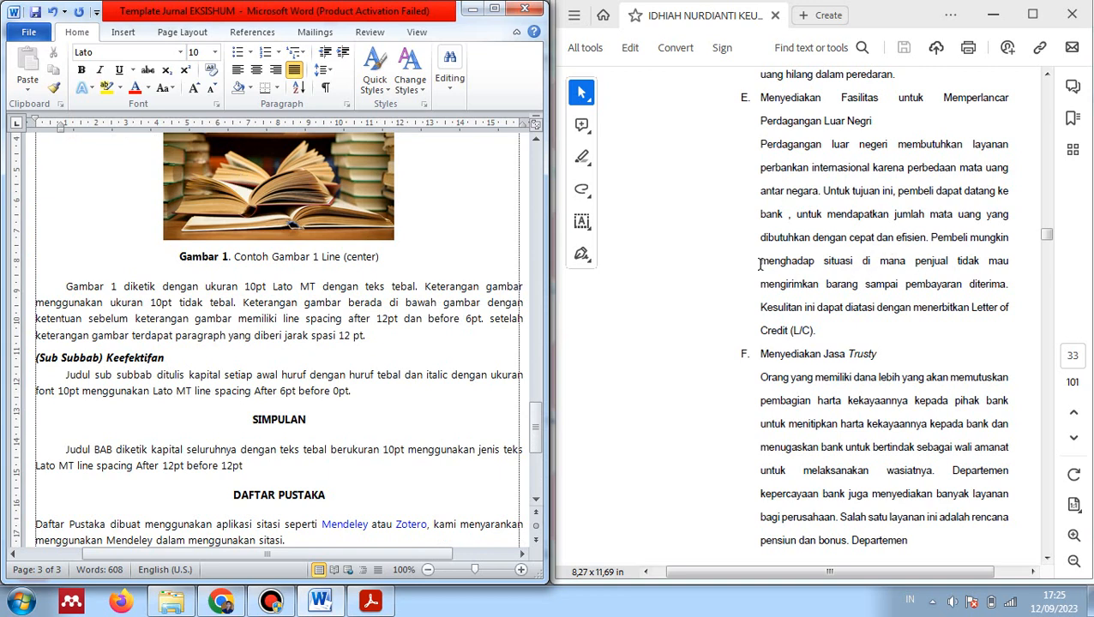
{"action": "double_click", "coordinate": [256, 318]}
{"action": "scroll", "coordinate": [369, 292], "scroll_direction": "down", "scroll_amount": 2}
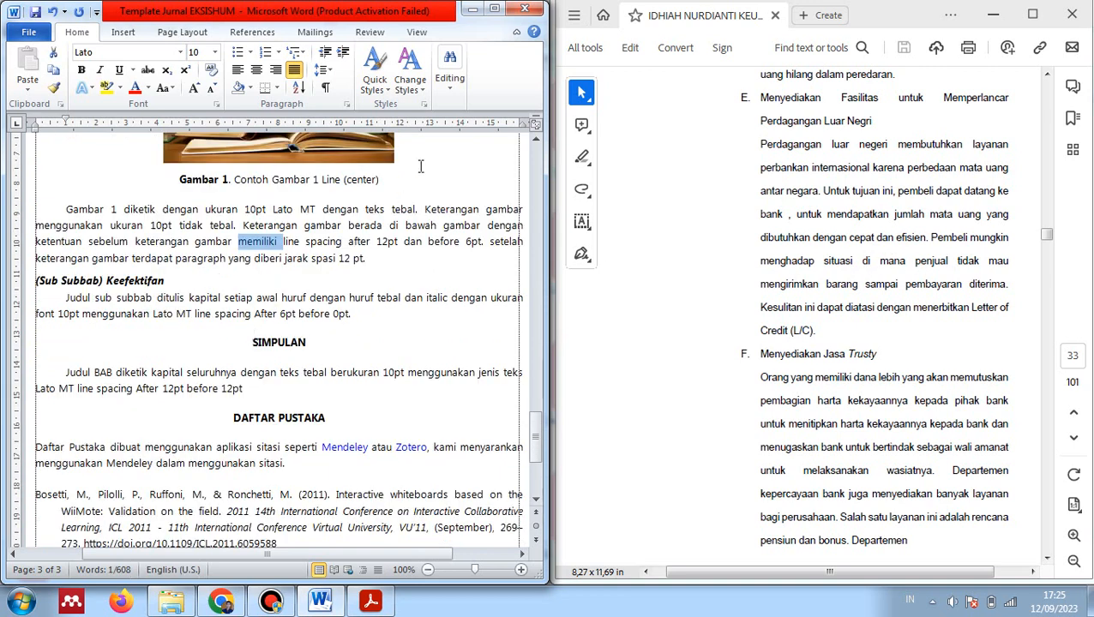
Close Word saving the template, close Acrobat Reader, and minimize the Downloads window
{"action": "left_click", "coordinate": [525, 8]}
{"action": "left_click", "coordinate": [479, 321]}
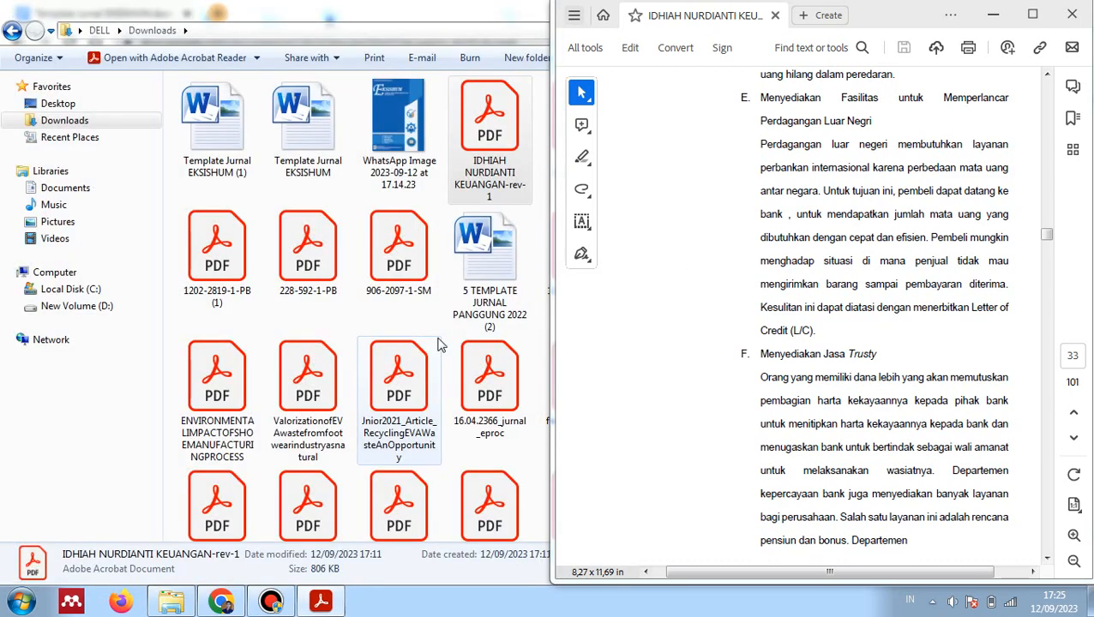
{"action": "left_click", "coordinate": [1070, 15]}
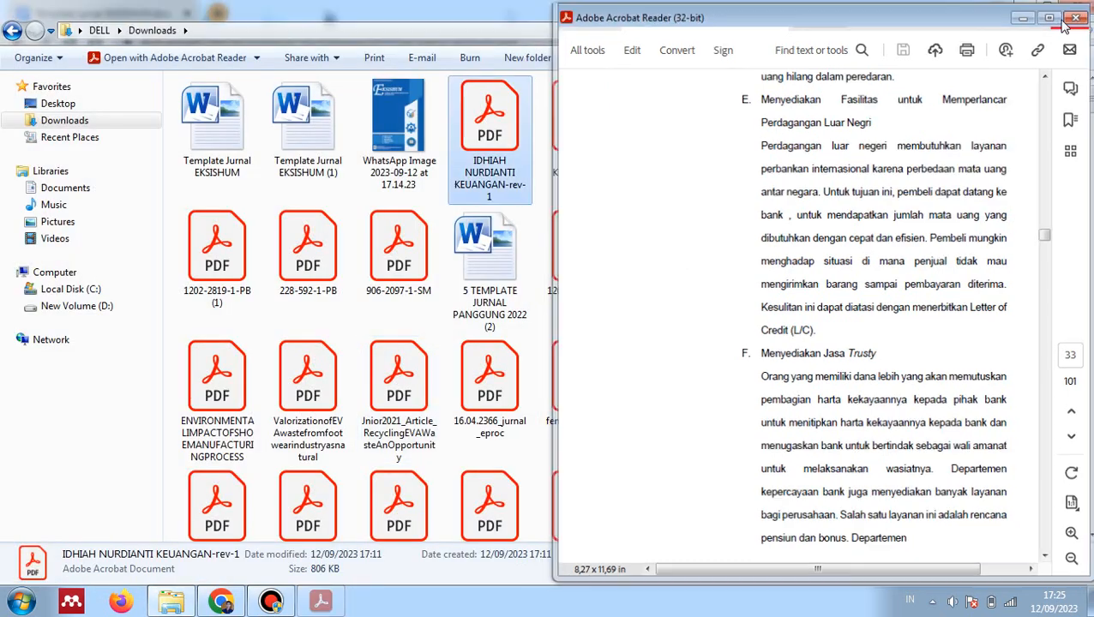
{"action": "left_click", "coordinate": [1023, 7]}
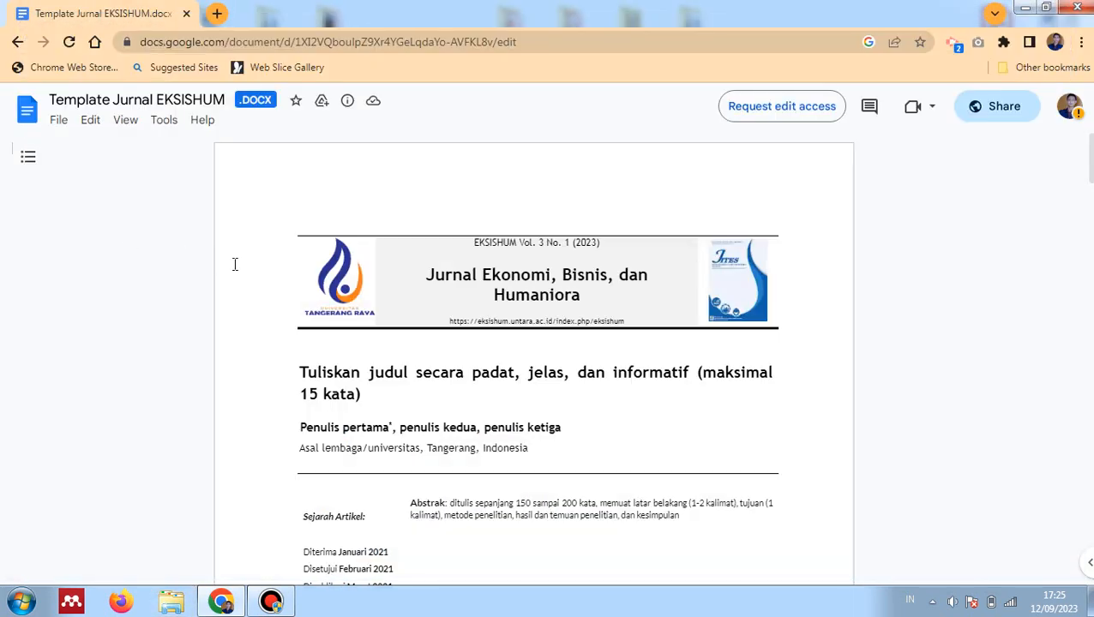
Go back a page and open the journal's Submissions page to review the preparation checklist
{"action": "left_click", "coordinate": [17, 42]}
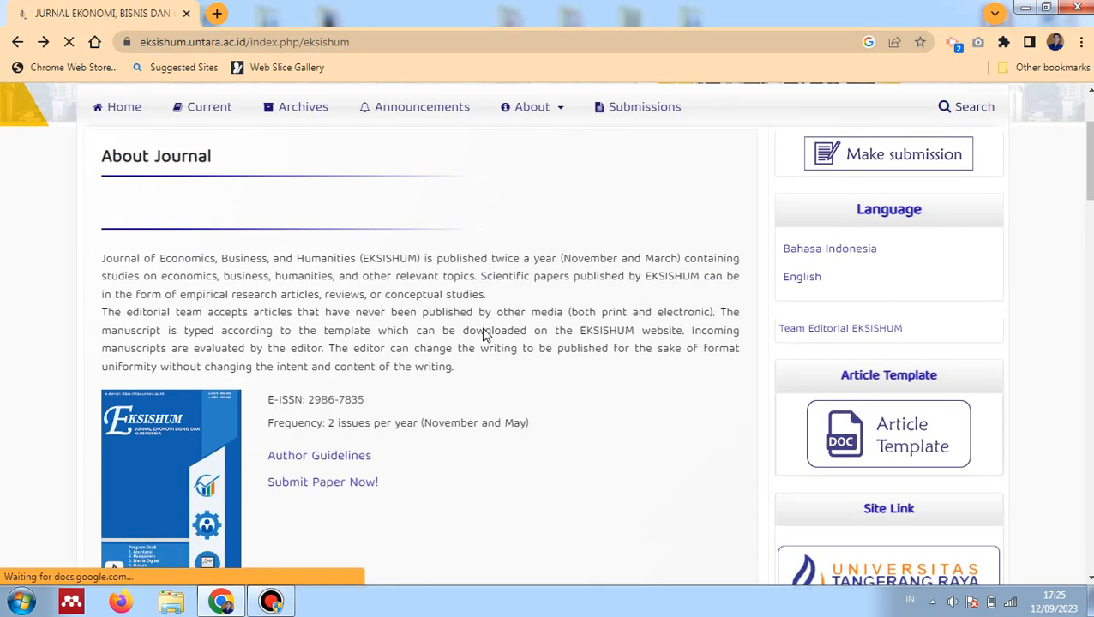
{"action": "scroll", "coordinate": [482, 335], "scroll_direction": "up", "scroll_amount": 1}
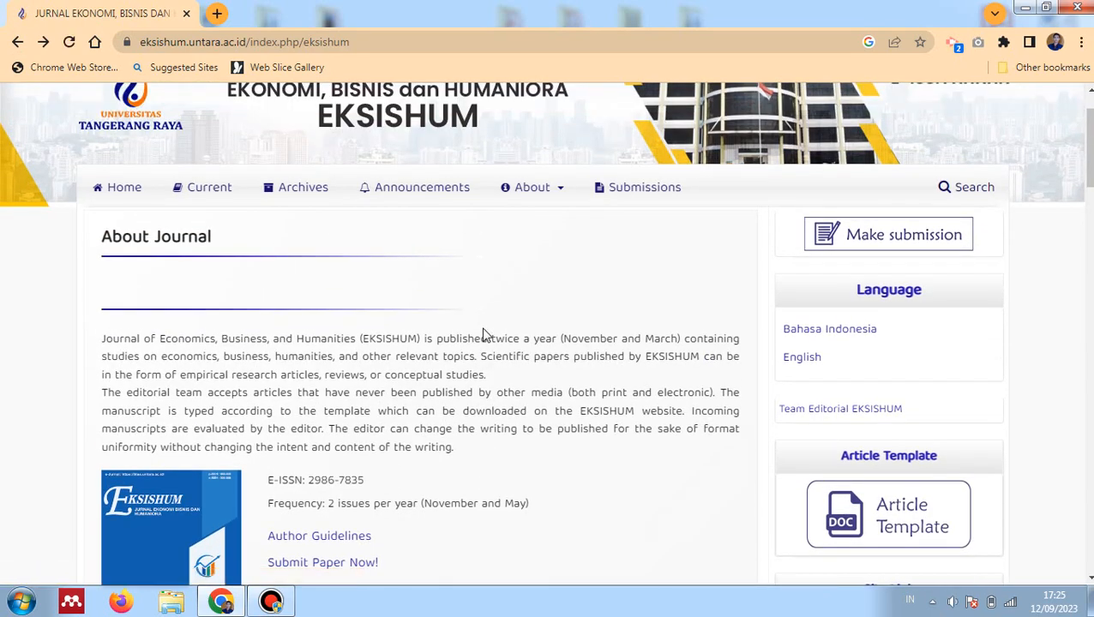
{"action": "scroll", "coordinate": [483, 334], "scroll_direction": "up", "scroll_amount": 1}
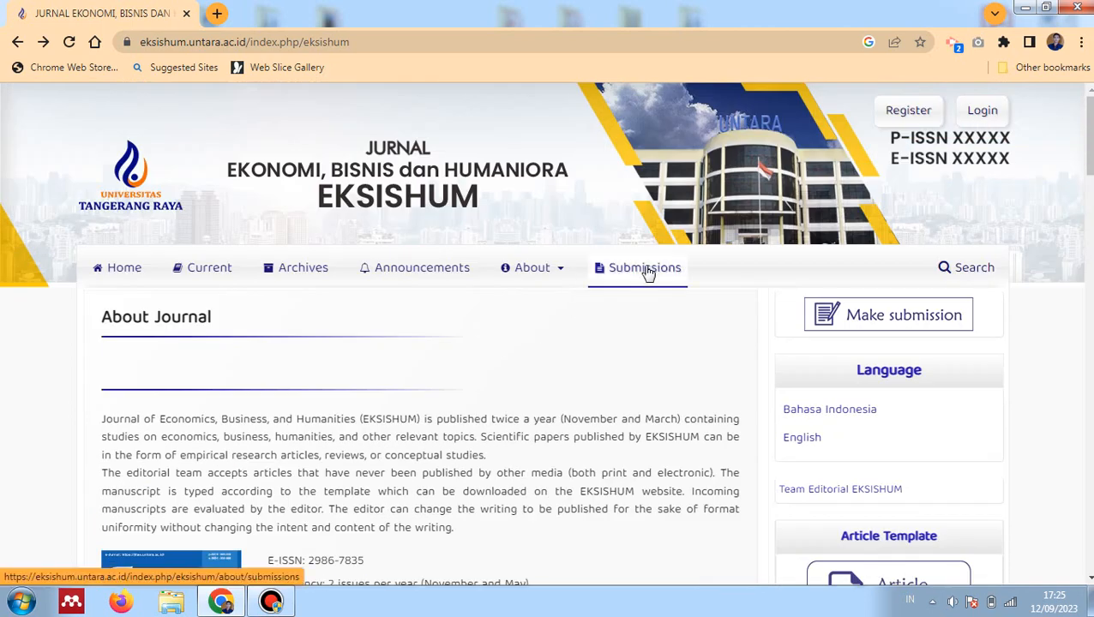
{"action": "left_click", "coordinate": [647, 271]}
{"action": "scroll", "coordinate": [363, 325], "scroll_direction": "down", "scroll_amount": 3}
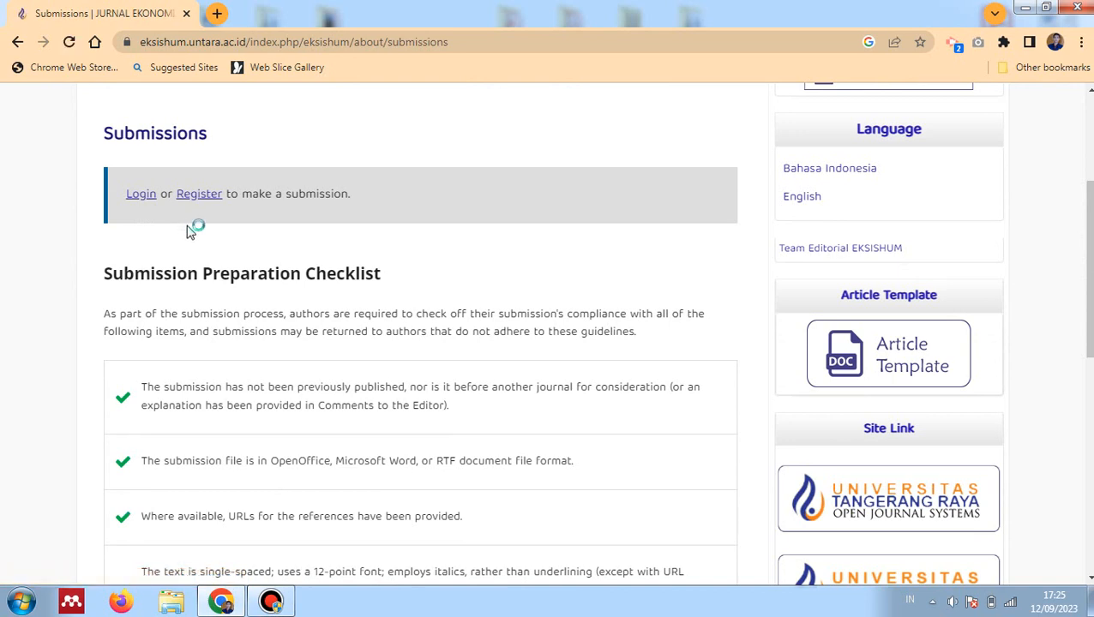
{"action": "scroll", "coordinate": [397, 275], "scroll_direction": "up", "scroll_amount": 2}
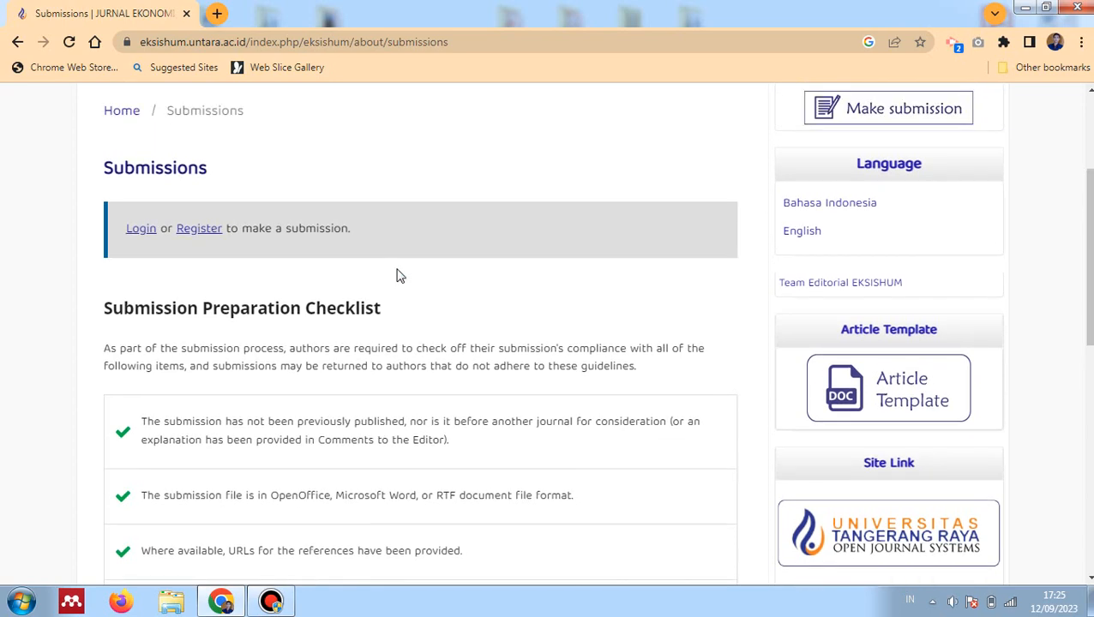
Open the registration form and enter the author's given name and family name
{"action": "left_click", "coordinate": [214, 355]}
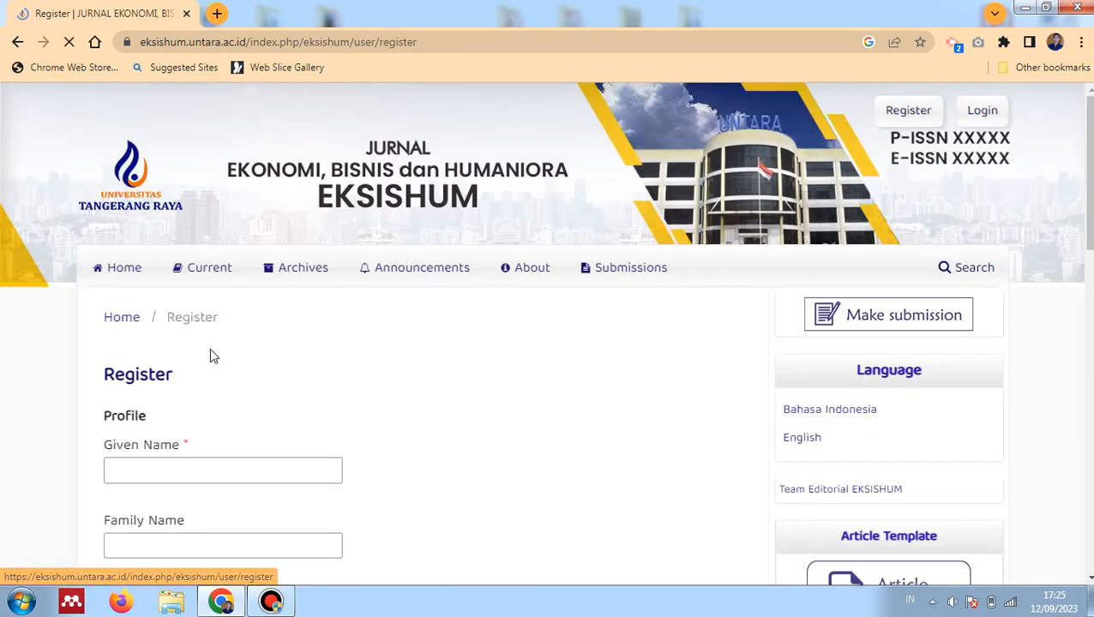
{"action": "scroll", "coordinate": [214, 358], "scroll_direction": "down", "scroll_amount": 2}
{"action": "left_click", "coordinate": [159, 312]}
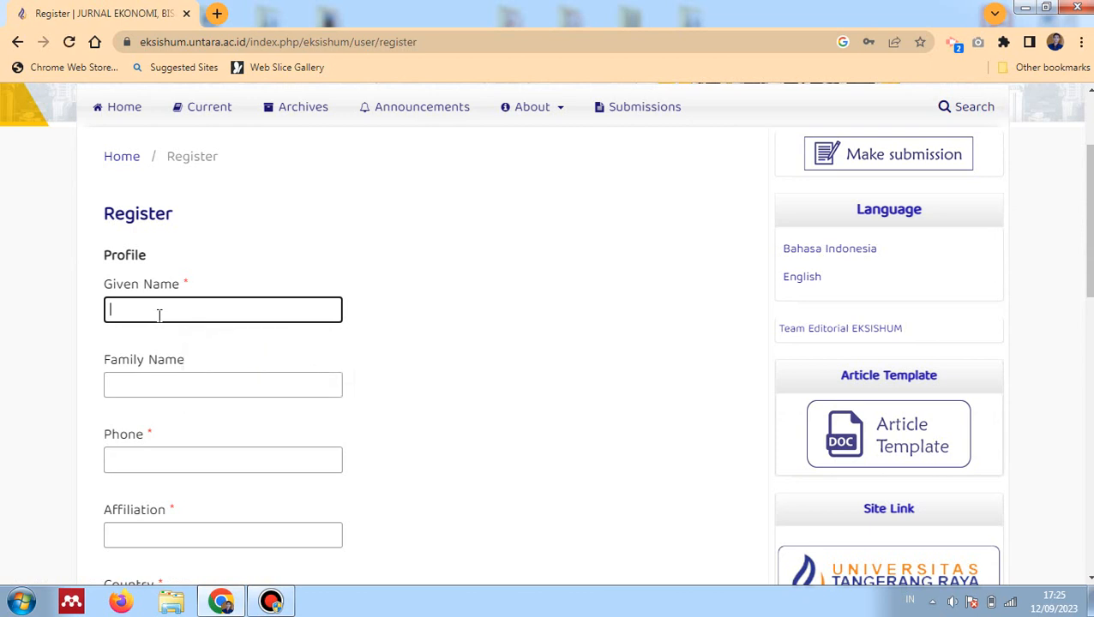
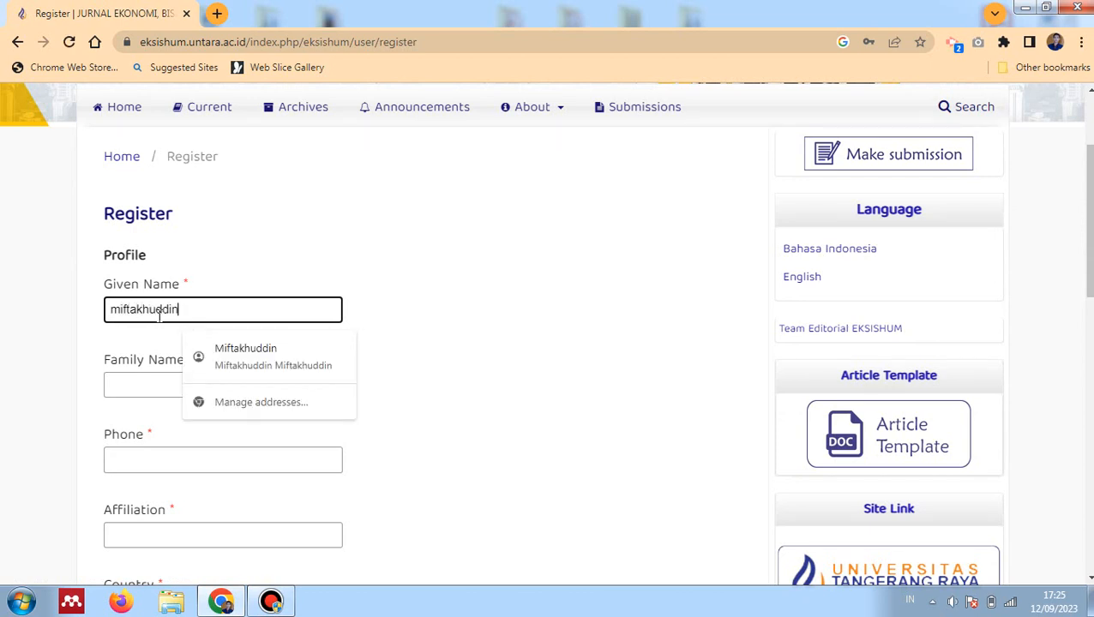
{"action": "left_click", "coordinate": [146, 383]}
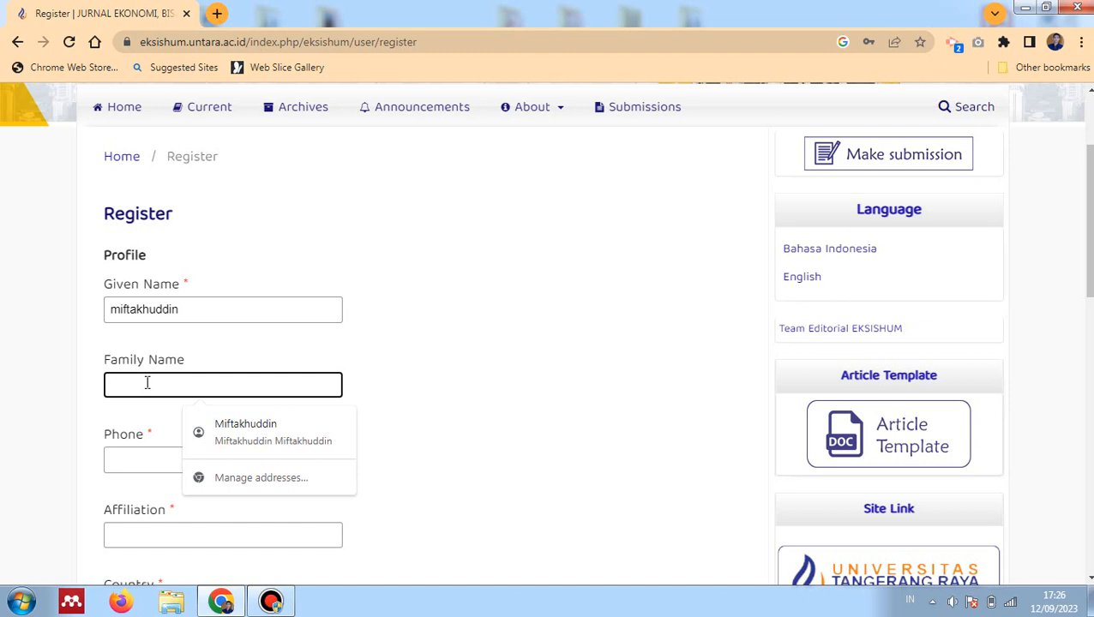
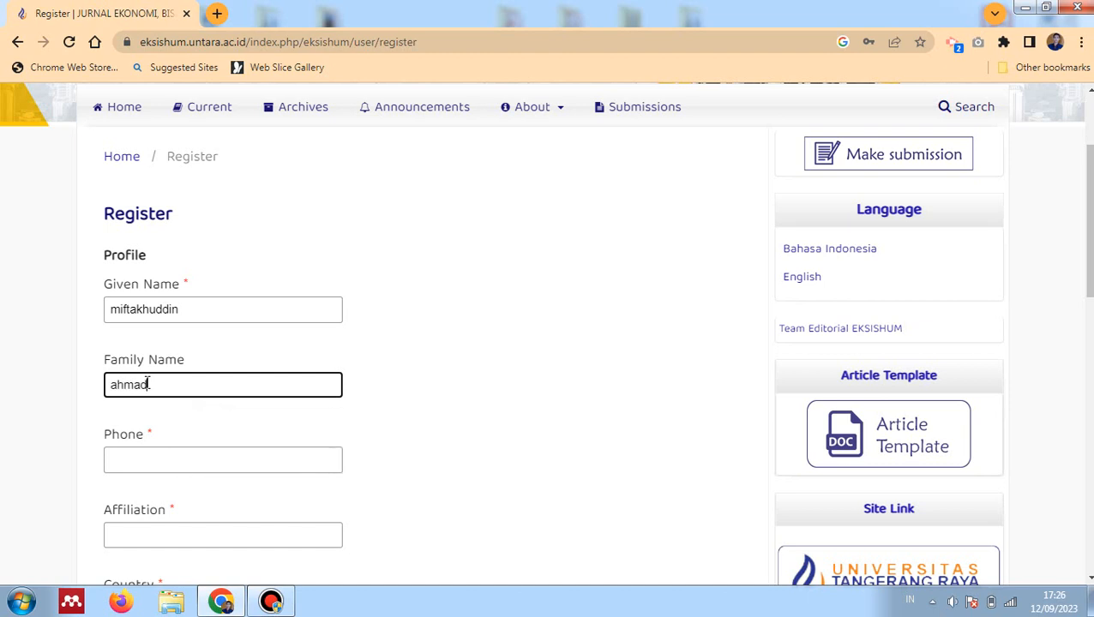
Autofill the phone number, set affiliation Universitas Tangerang Raya, and keep country Indonesia
{"action": "scroll", "coordinate": [149, 403], "scroll_direction": "down", "scroll_amount": 1}
{"action": "left_click", "coordinate": [158, 378]}
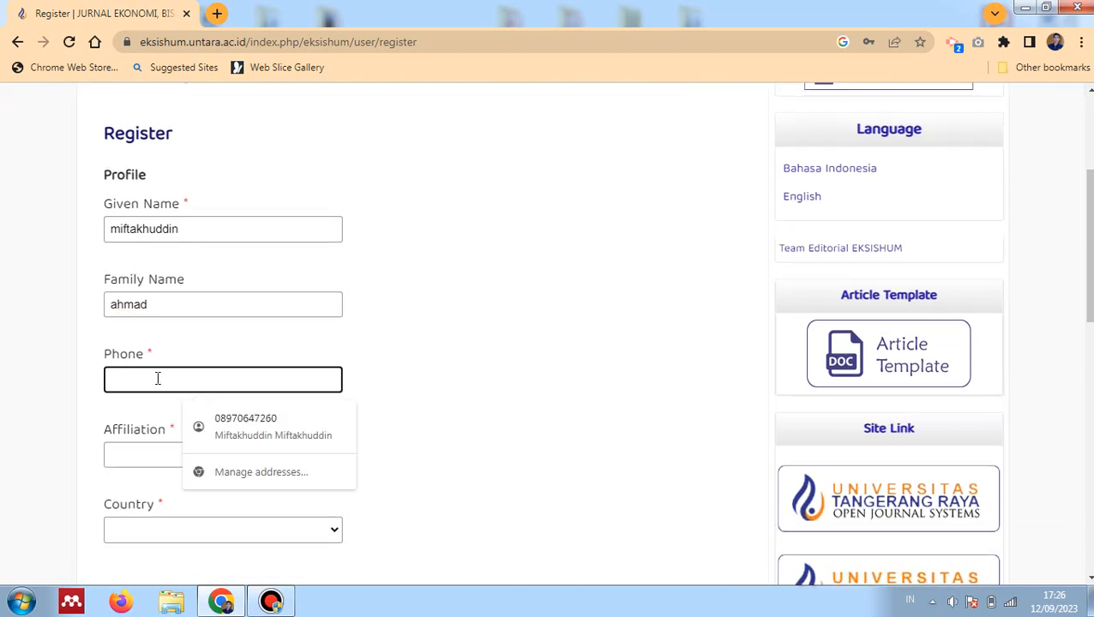
{"action": "left_click", "coordinate": [190, 424]}
{"action": "left_click", "coordinate": [147, 452]}
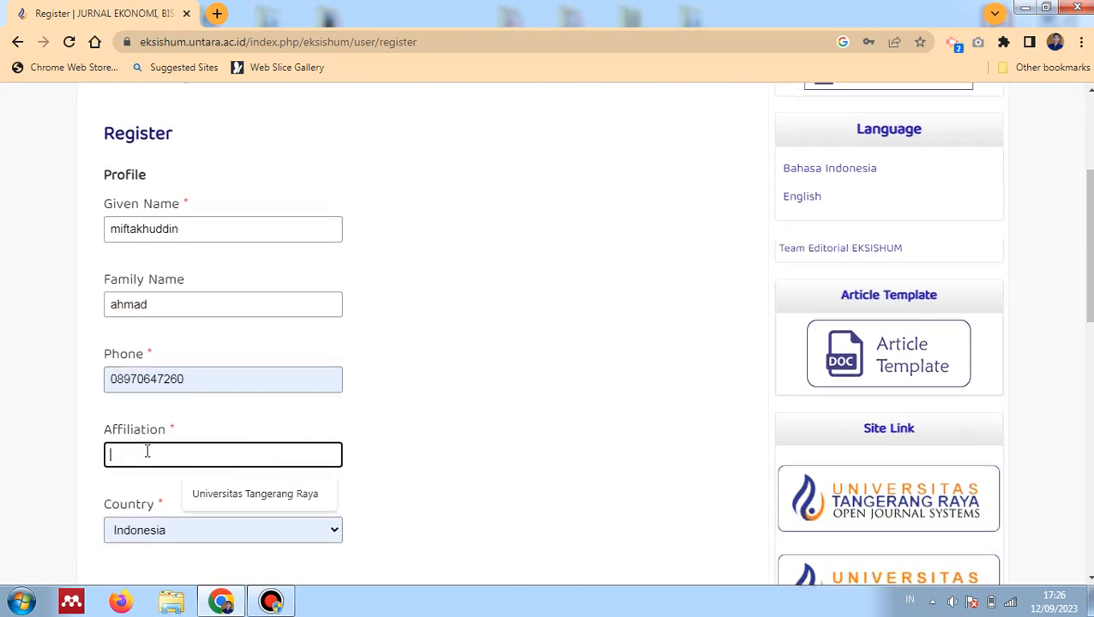
{"action": "left_click", "coordinate": [248, 505]}
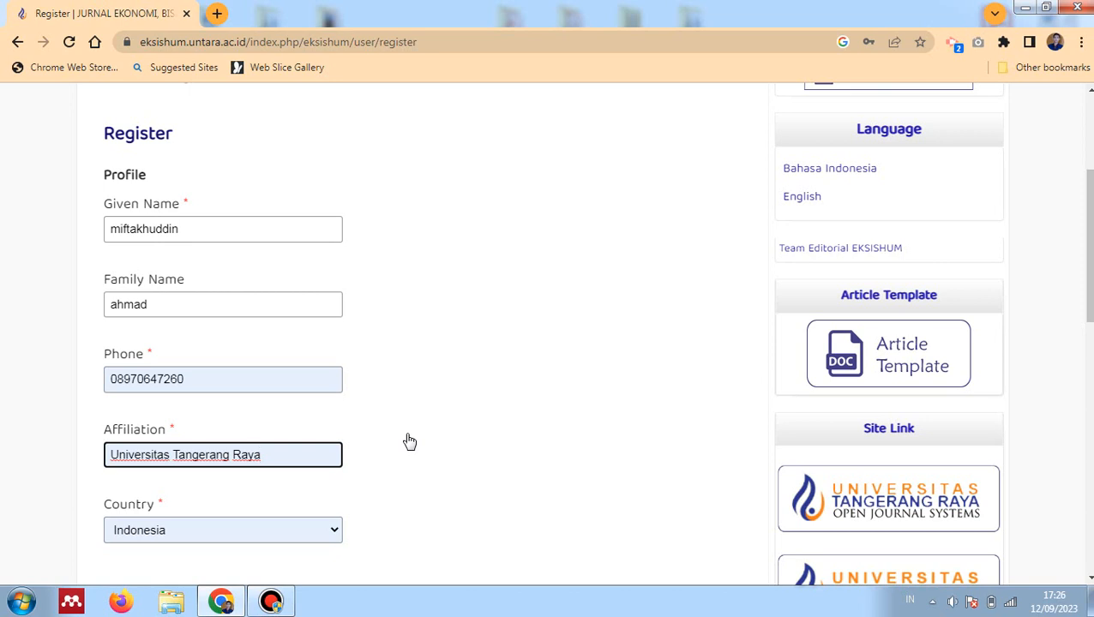
{"action": "scroll", "coordinate": [409, 441], "scroll_direction": "down", "scroll_amount": 3}
{"action": "left_click", "coordinate": [325, 374]}
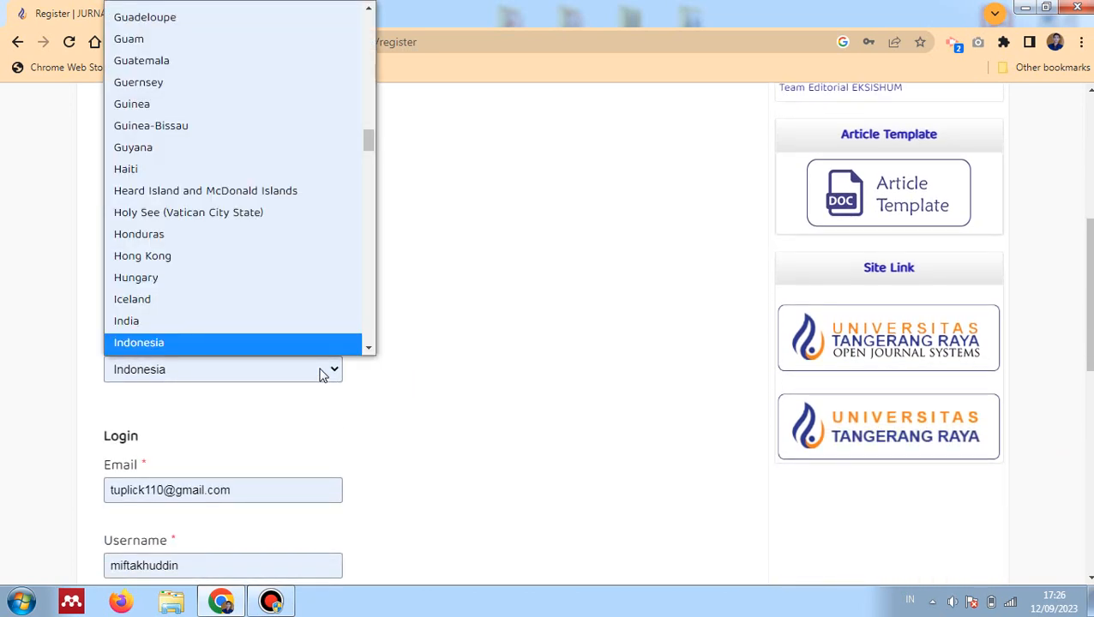
{"action": "left_click", "coordinate": [324, 374]}
{"action": "scroll", "coordinate": [262, 483], "scroll_direction": "down", "scroll_amount": 2}
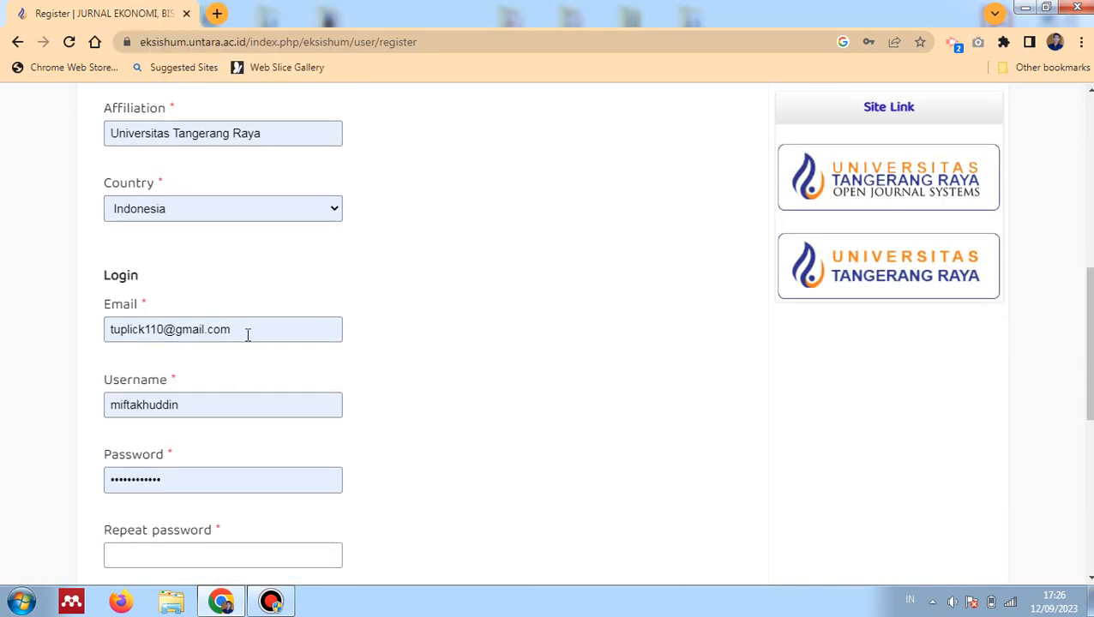
Replace the account e-mail address with the new one, leaving the username unchanged
{"action": "left_click_drag", "start_coordinate": [246, 334], "coordinate": [2, 335]}
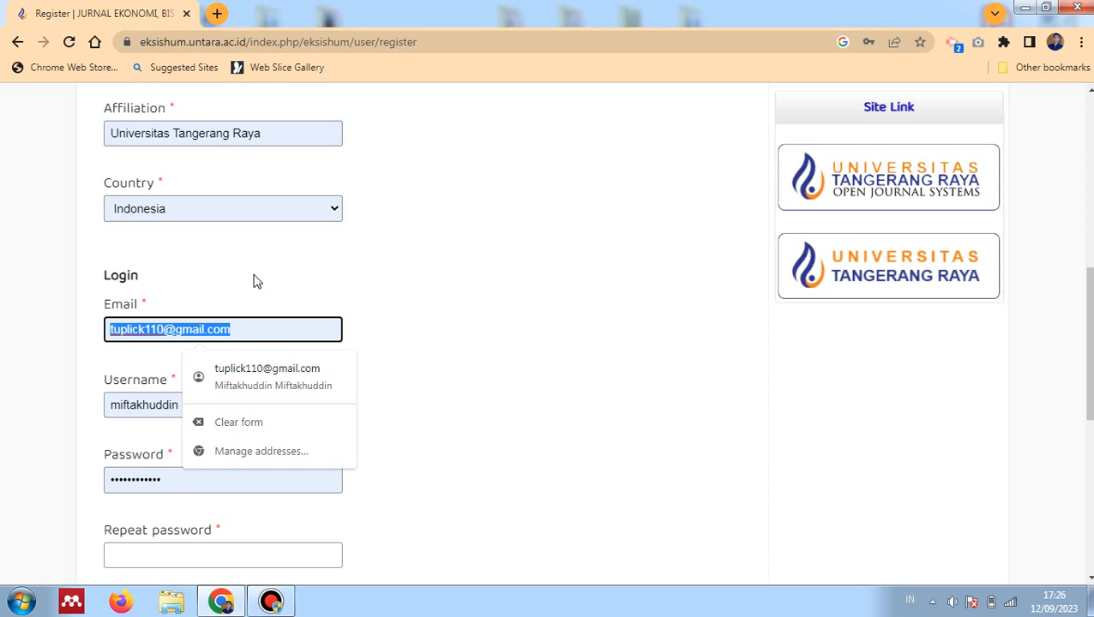
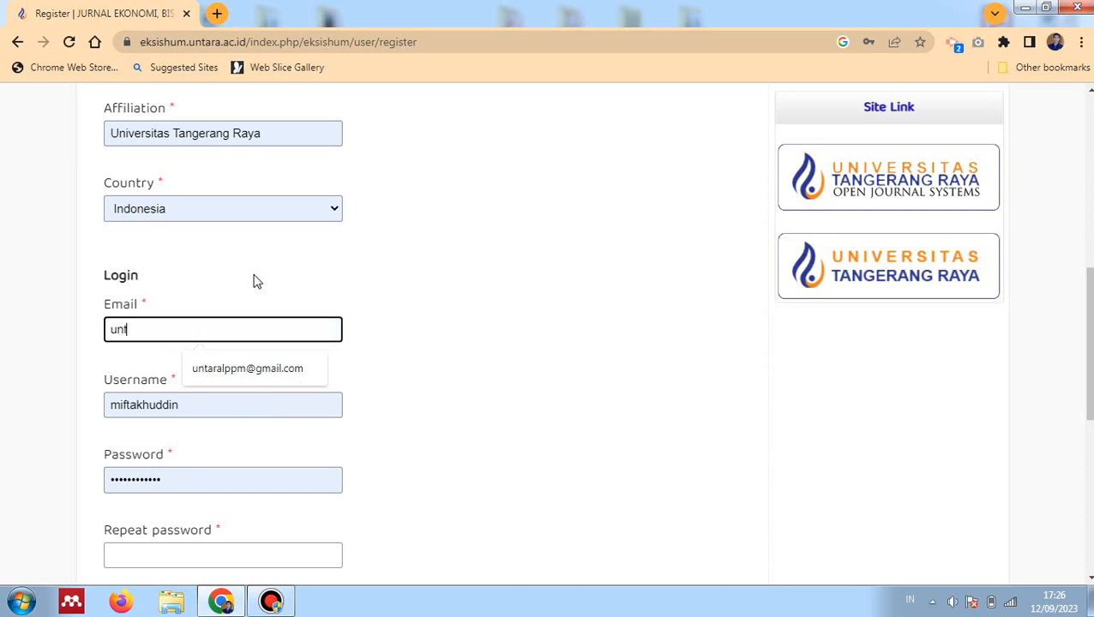
{"action": "key", "text": "Tab"}
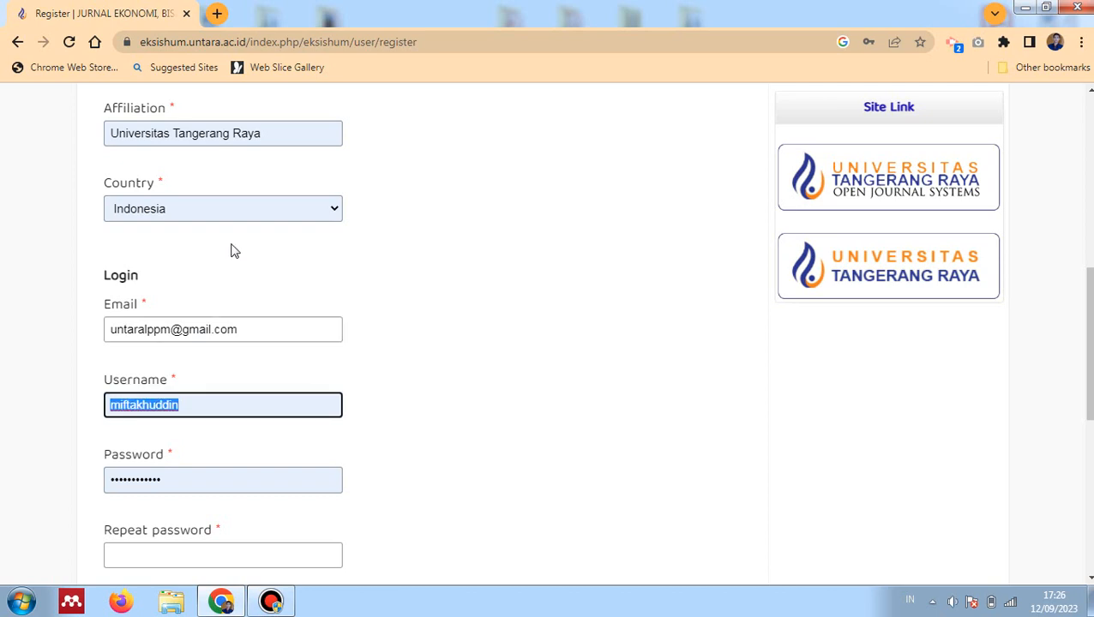
{"action": "left_click", "coordinate": [261, 368]}
Clear the prefilled password, then enter and repeat a new account password
{"action": "left_click_drag", "start_coordinate": [188, 473], "coordinate": [38, 440]}
{"action": "key", "text": "BackSpace"}
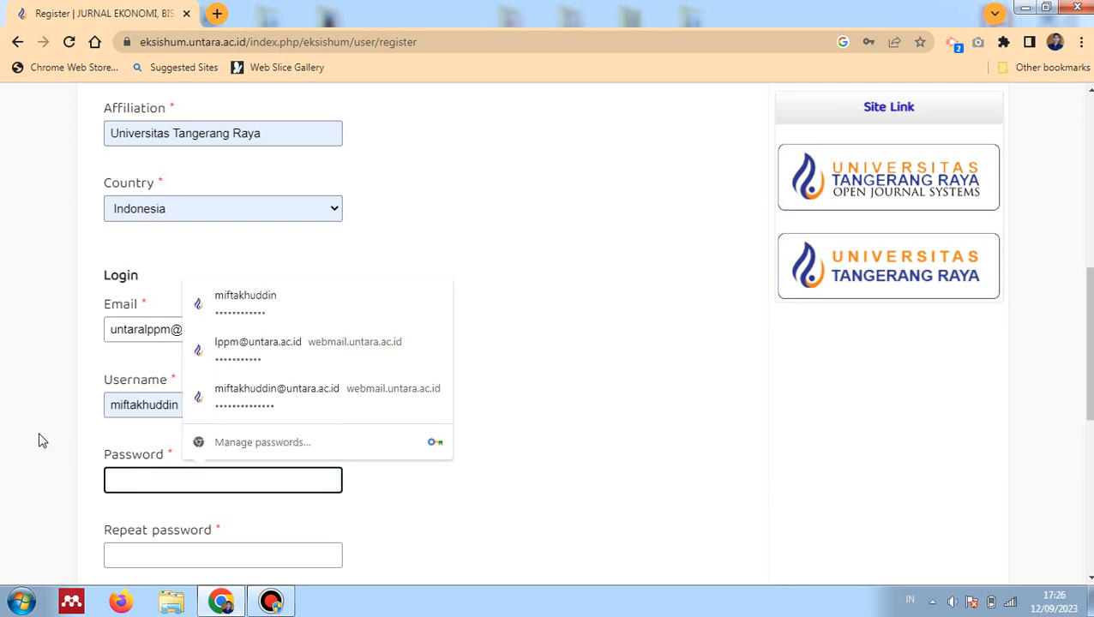
{"action": "key", "text": "shift+Tab"}
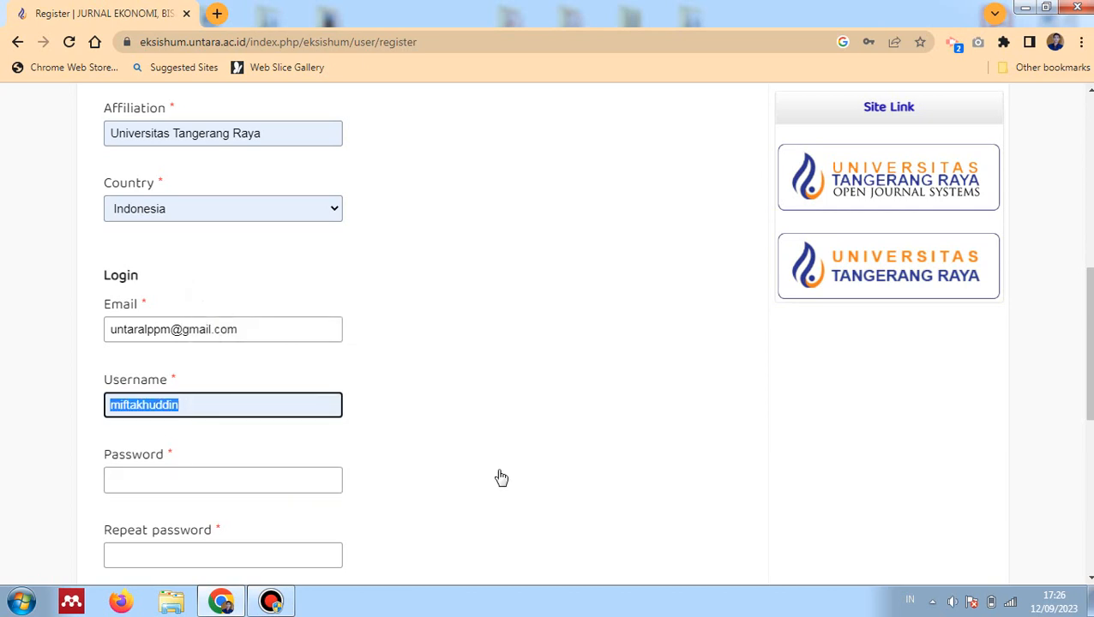
{"action": "left_click", "coordinate": [132, 482]}
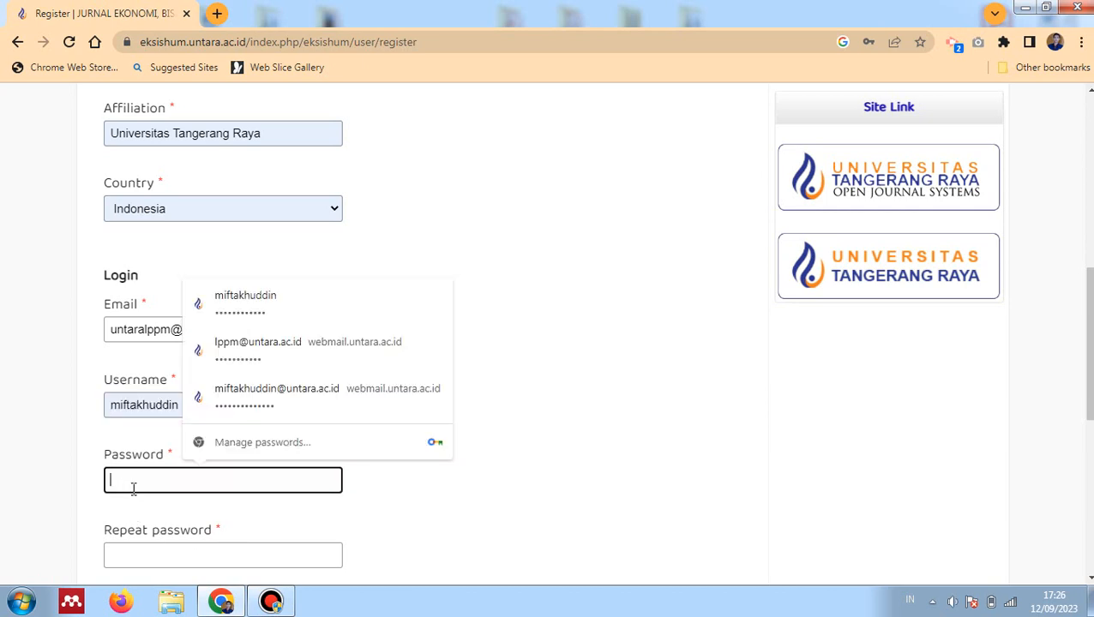
{"action": "type", "text": "***"}
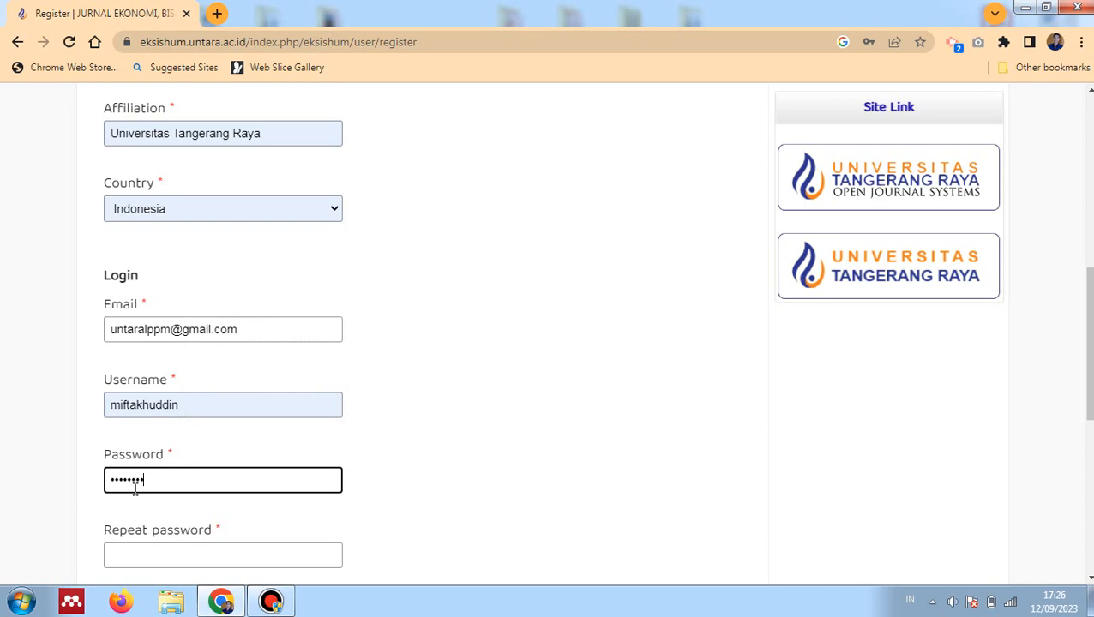
{"action": "scroll", "coordinate": [146, 502], "scroll_direction": "down", "scroll_amount": 2}
{"action": "left_click", "coordinate": [131, 397]}
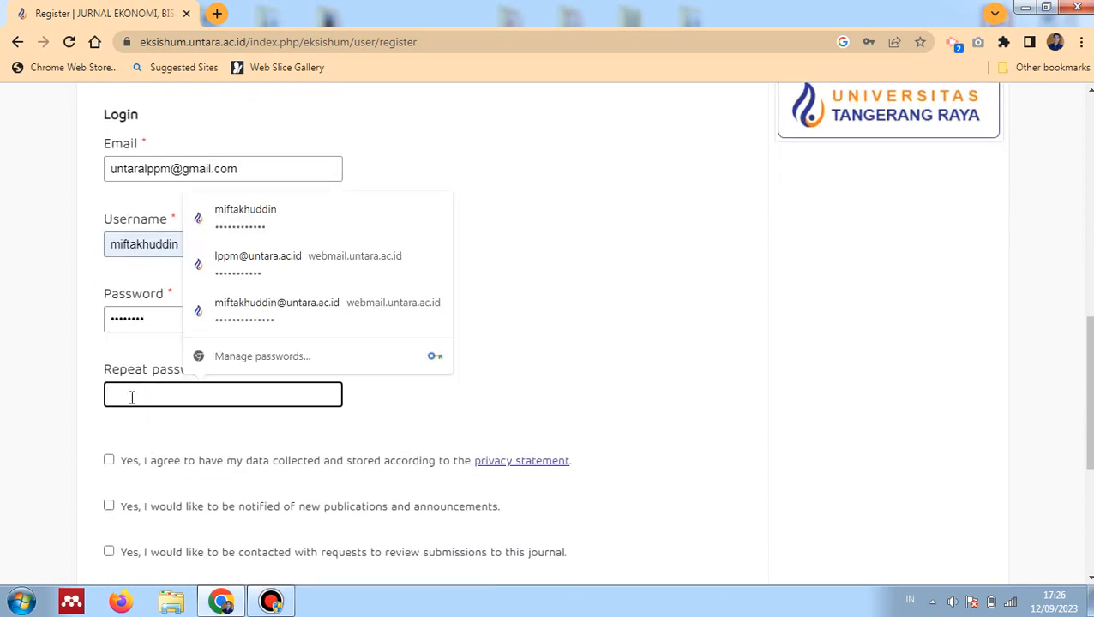
{"action": "type", "text": "**"}
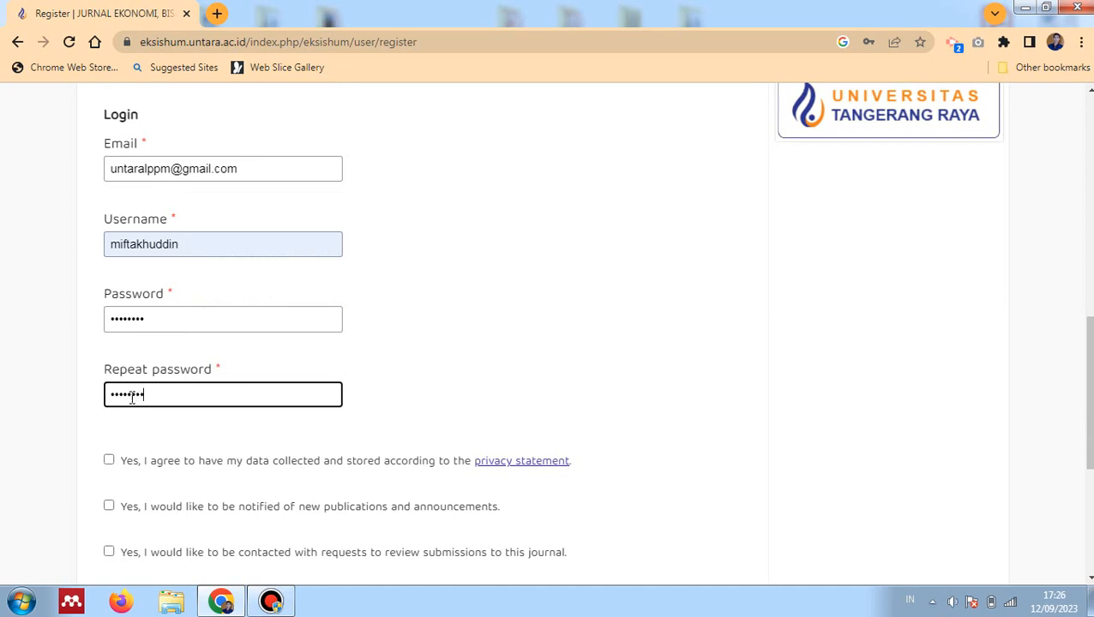
Agree to data collection and storage per the privacy statement
{"action": "left_click", "coordinate": [109, 463]}
{"action": "scroll", "coordinate": [408, 489], "scroll_direction": "down", "scroll_amount": 2}
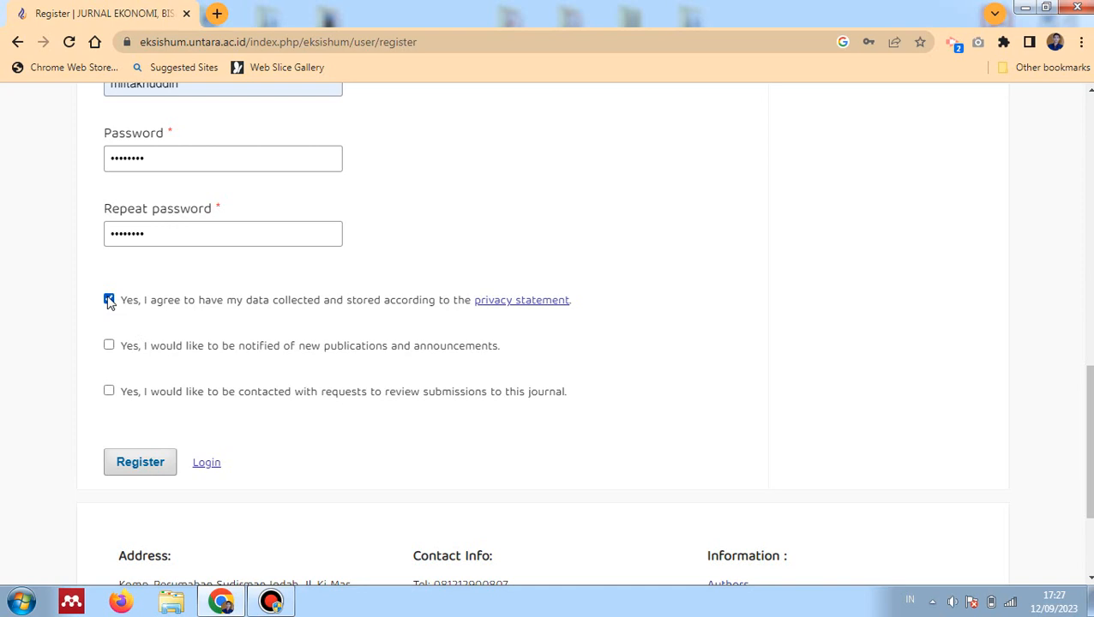
{"action": "scroll", "coordinate": [141, 319], "scroll_direction": "down", "scroll_amount": 2}
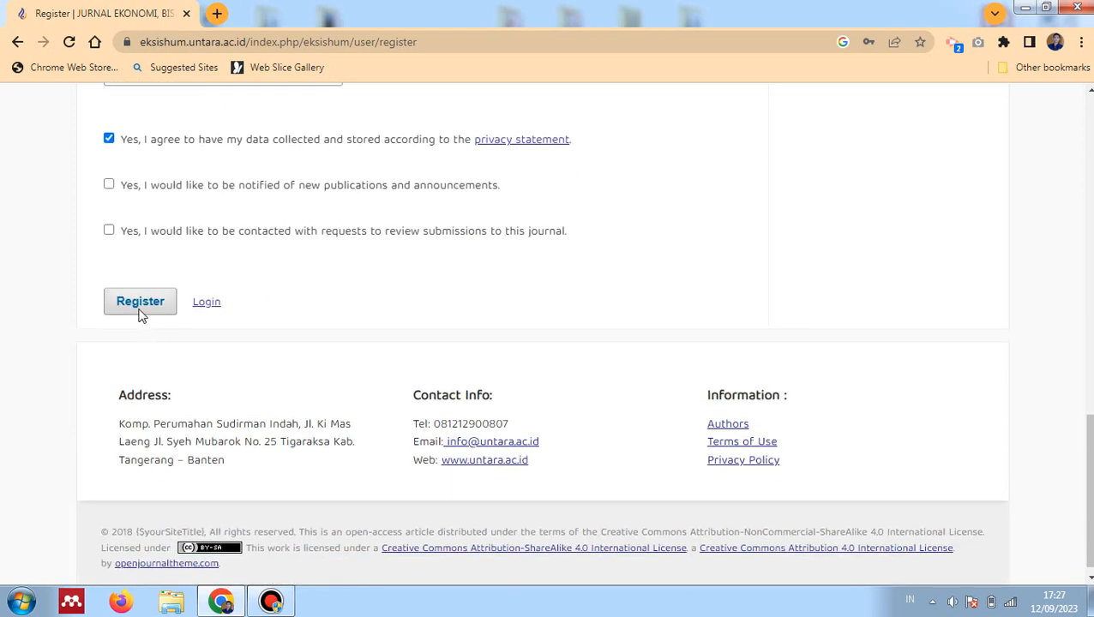
Submit the registration, then correct the spelling of the given name after the error
{"action": "left_click", "coordinate": [141, 310]}
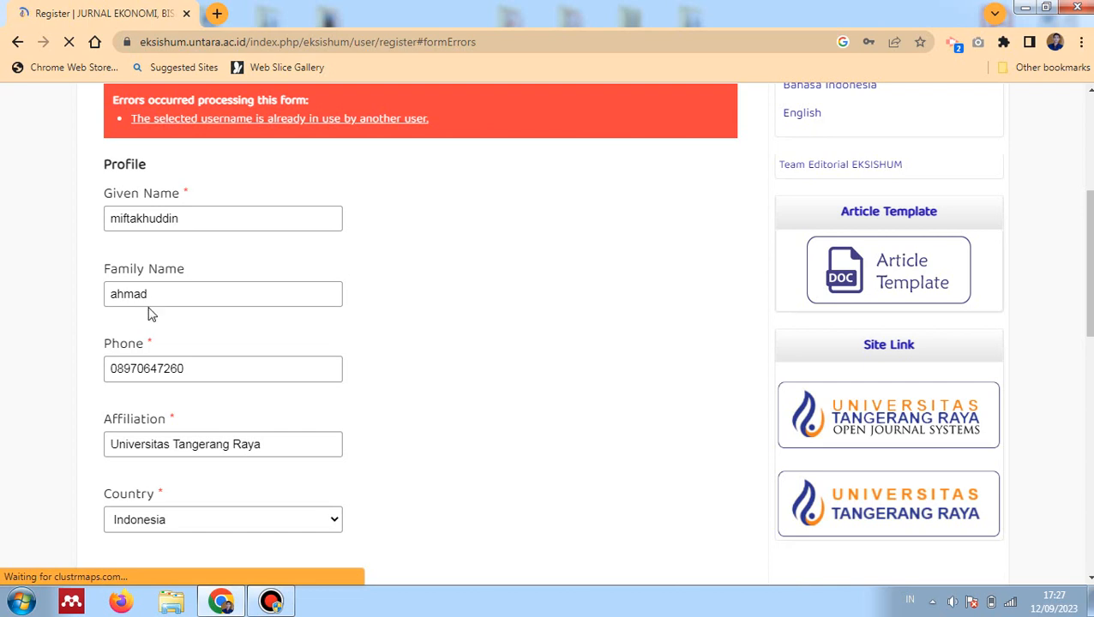
{"action": "scroll", "coordinate": [130, 271], "scroll_direction": "up", "scroll_amount": 2}
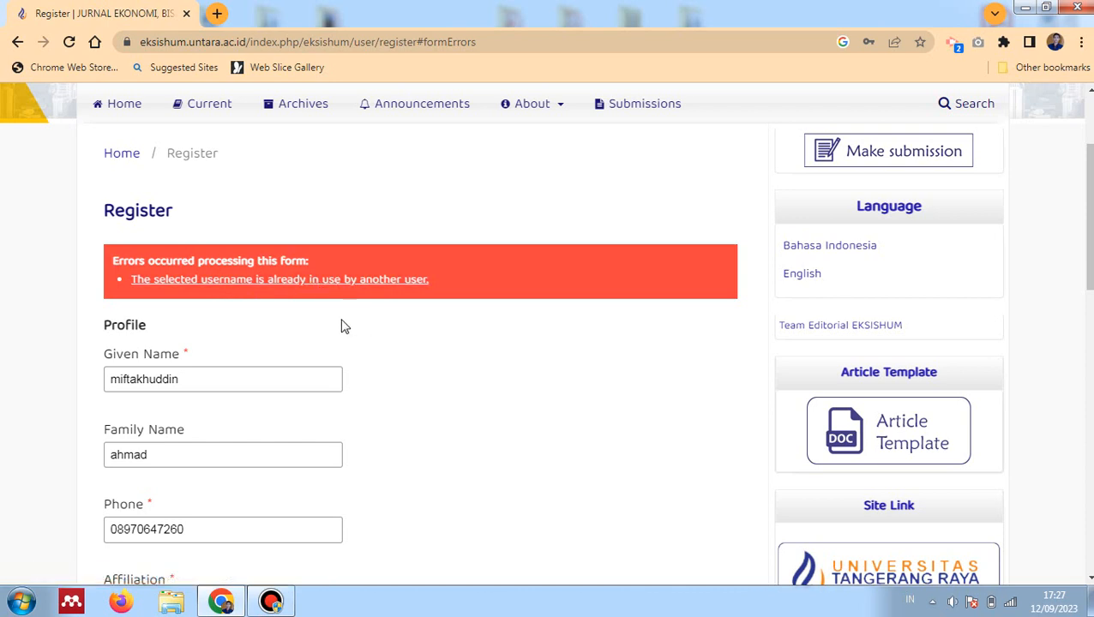
{"action": "left_click", "coordinate": [200, 379]}
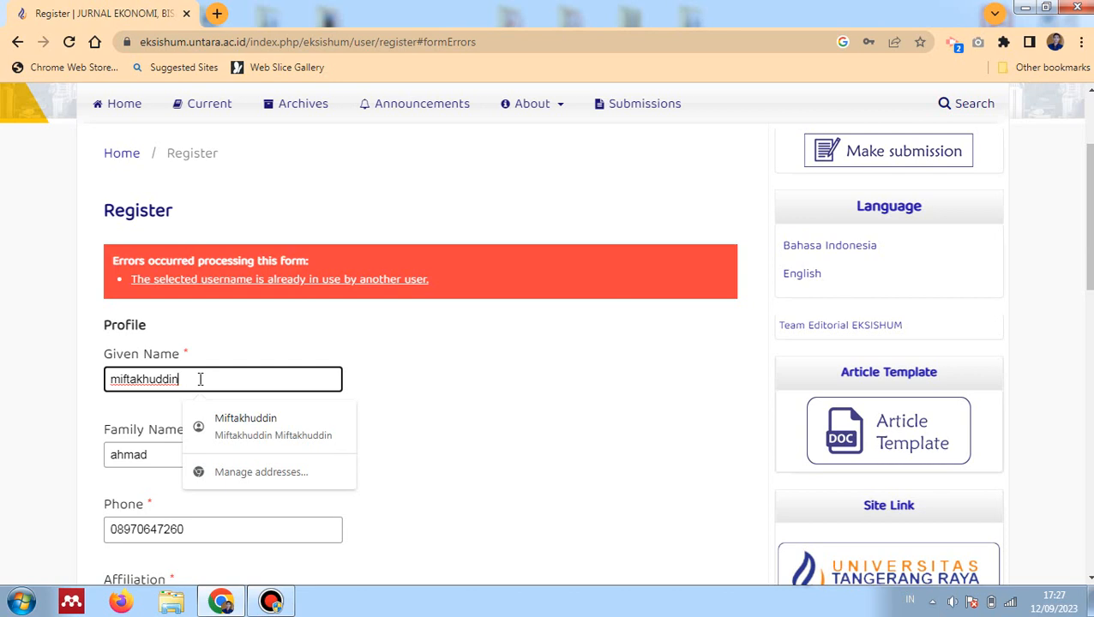
{"action": "key", "text": "BackSpace"}
{"action": "type", "text": "in"}
{"action": "key", "text": "Tab"}
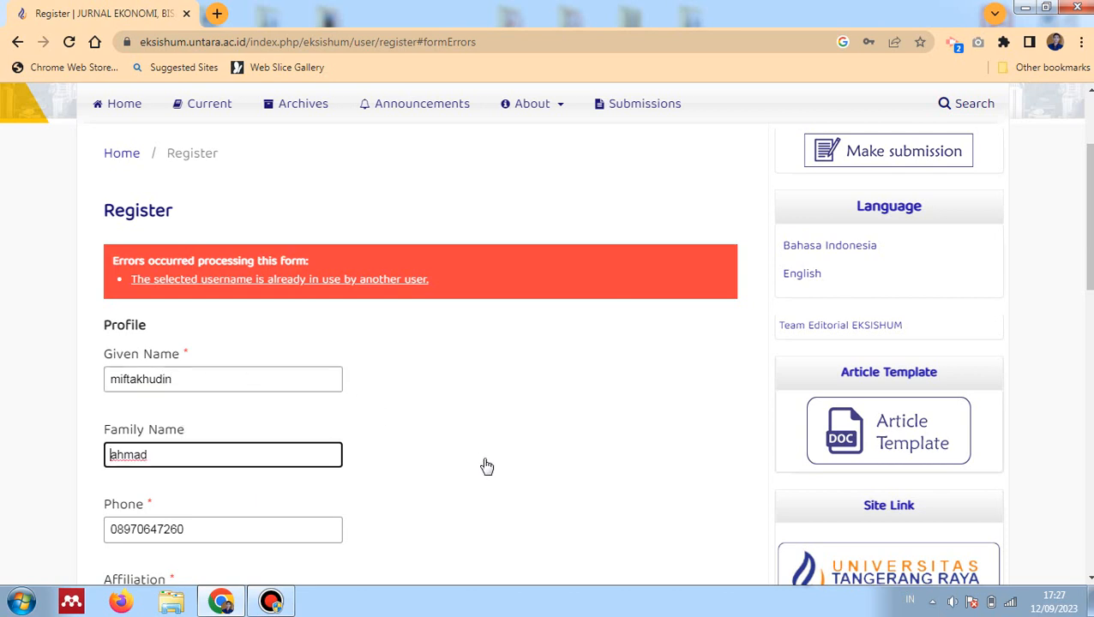
Remove the extra letter from the username and re-enter the password
{"action": "scroll", "coordinate": [486, 465], "scroll_direction": "down", "scroll_amount": 5}
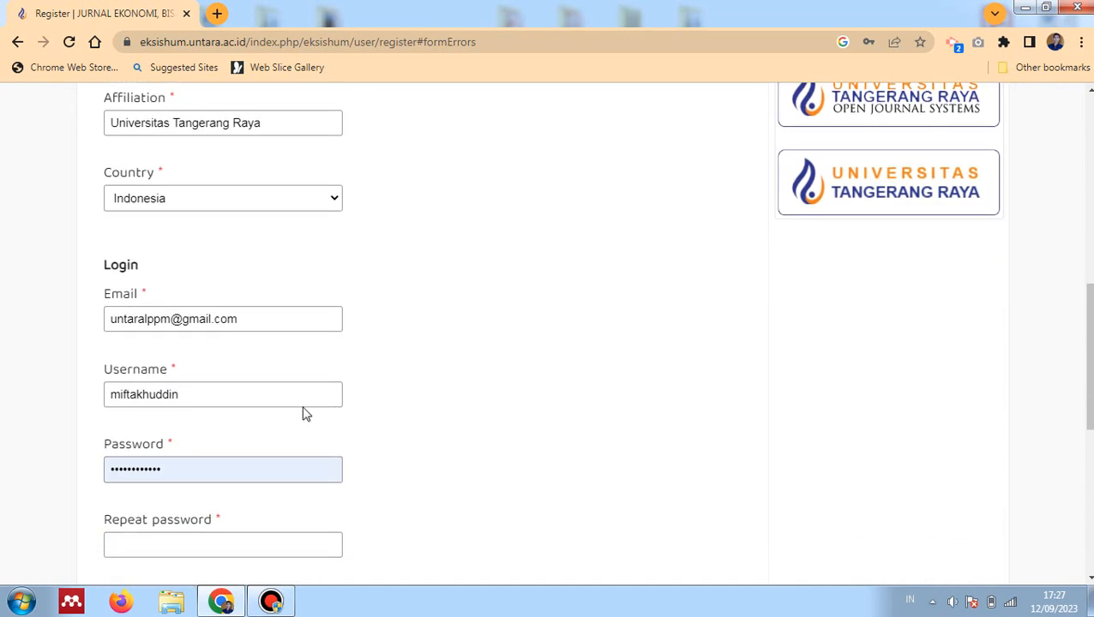
{"action": "left_click", "coordinate": [162, 396]}
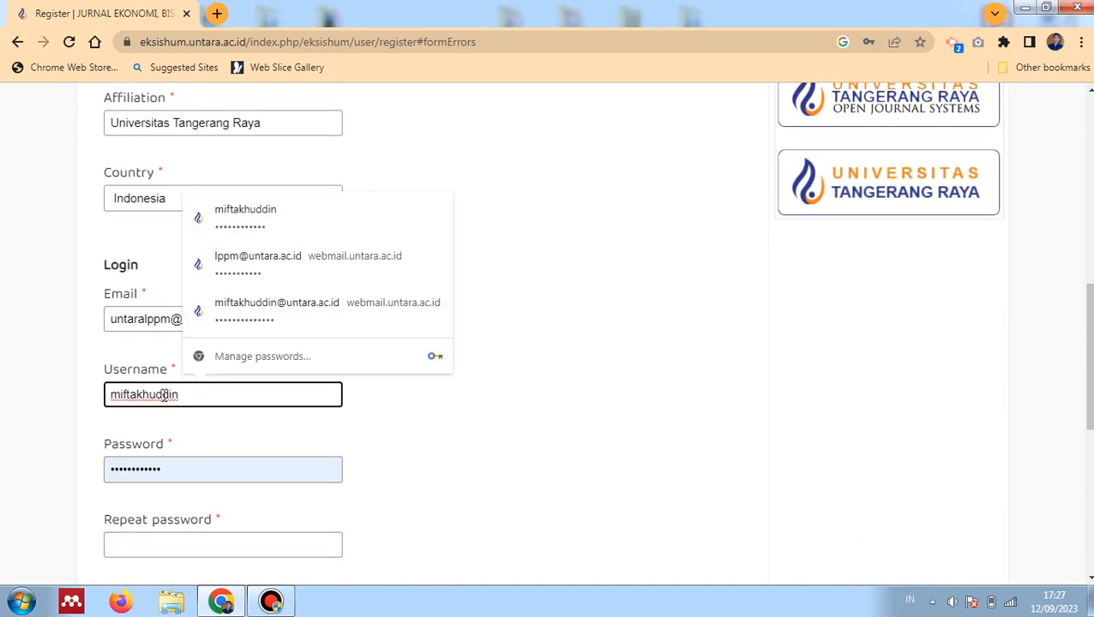
{"action": "left_click", "coordinate": [164, 395]}
{"action": "key", "text": "BackSpace"}
{"action": "left_click", "coordinate": [189, 544]}
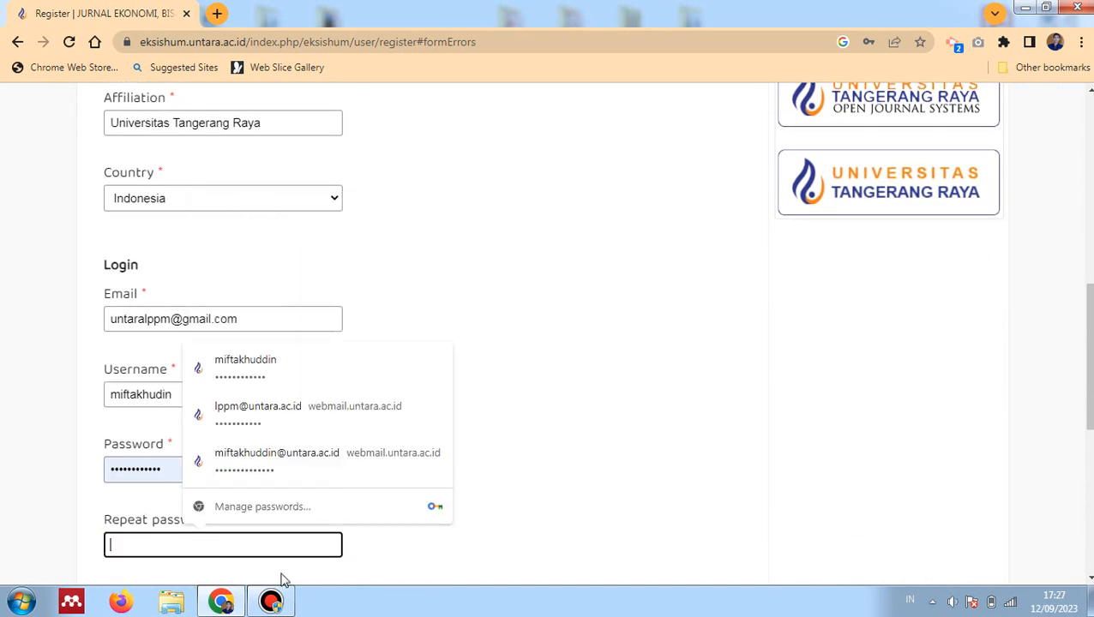
{"action": "left_click", "coordinate": [1089, 602]}
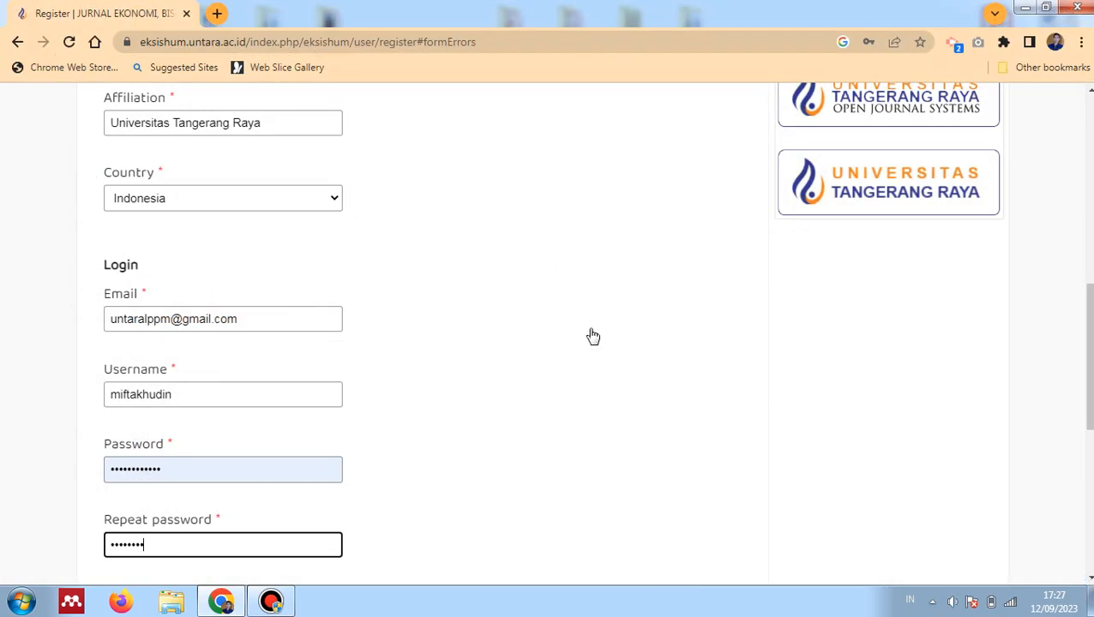
{"action": "left_click", "coordinate": [193, 472]}
{"action": "key", "text": "BackSpace"}
{"action": "key", "text": "BackSpace"}
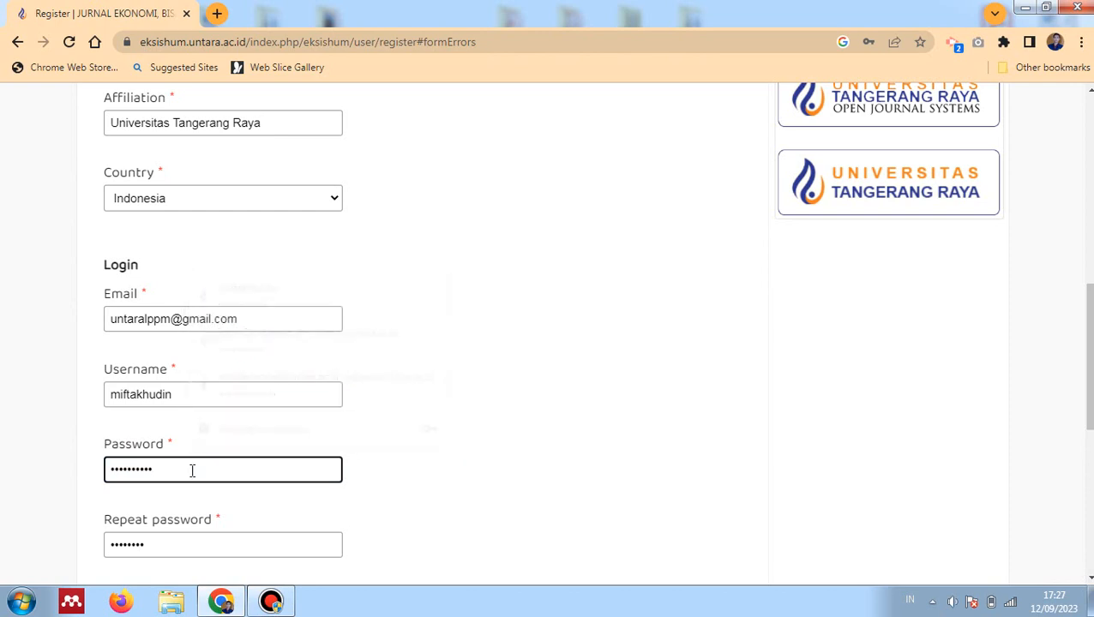
{"action": "key", "text": "BackSpace"}
{"action": "type", "text": "••"}
{"action": "scroll", "coordinate": [335, 432], "scroll_direction": "down", "scroll_amount": 3}
Submit the corrected registration and dismiss Chrome's offer to save the password
{"action": "left_click", "coordinate": [135, 538]}
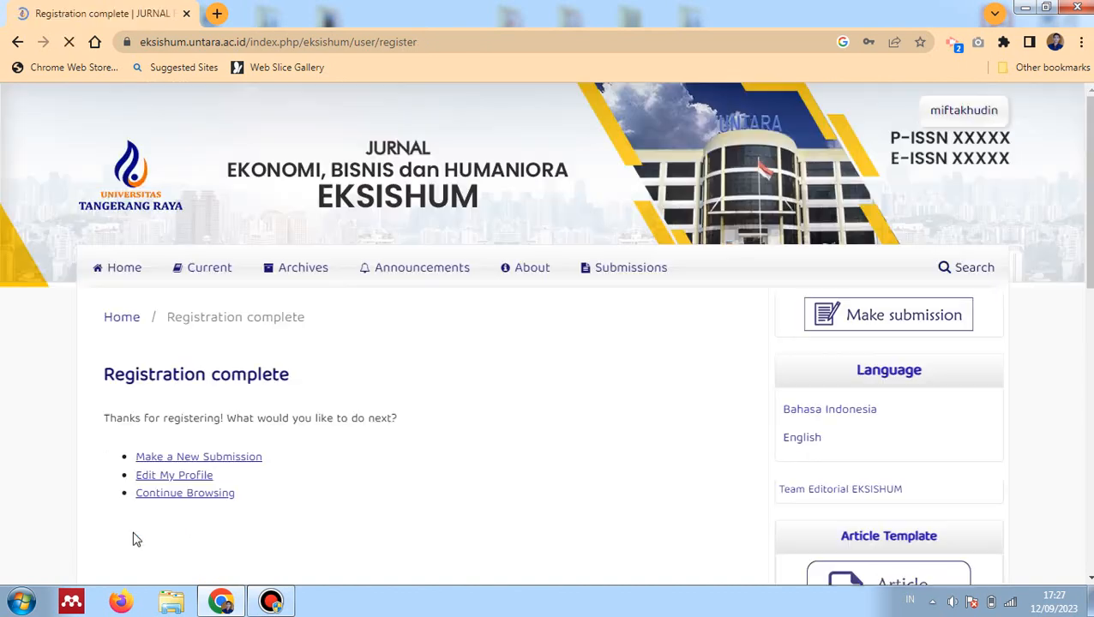
{"action": "scroll", "coordinate": [400, 442], "scroll_direction": "down", "scroll_amount": 1}
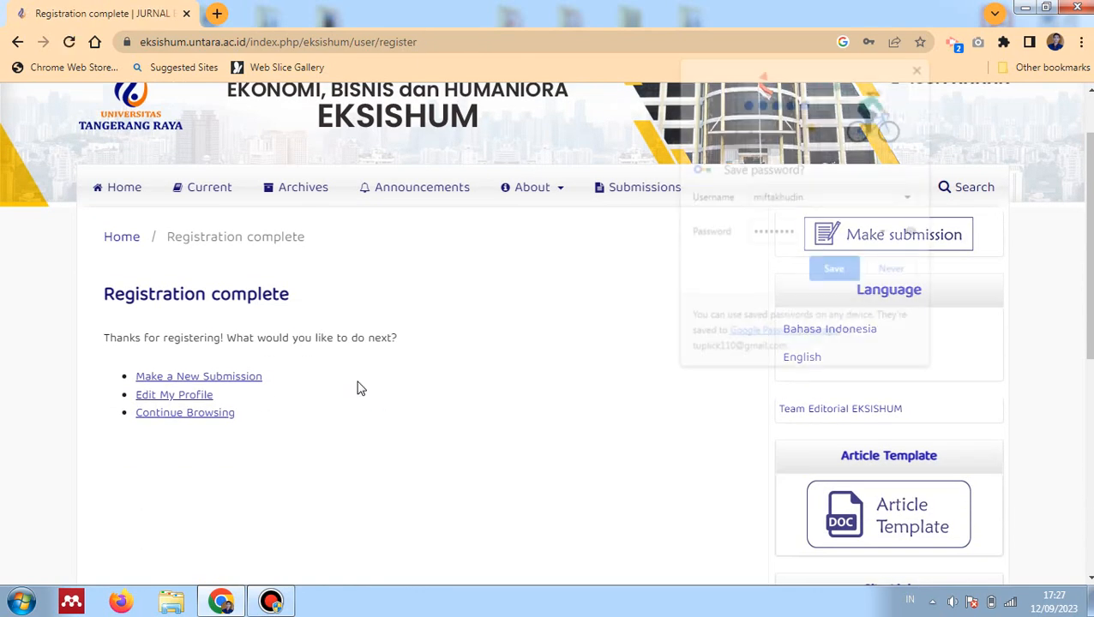
{"action": "left_click", "coordinate": [921, 67]}
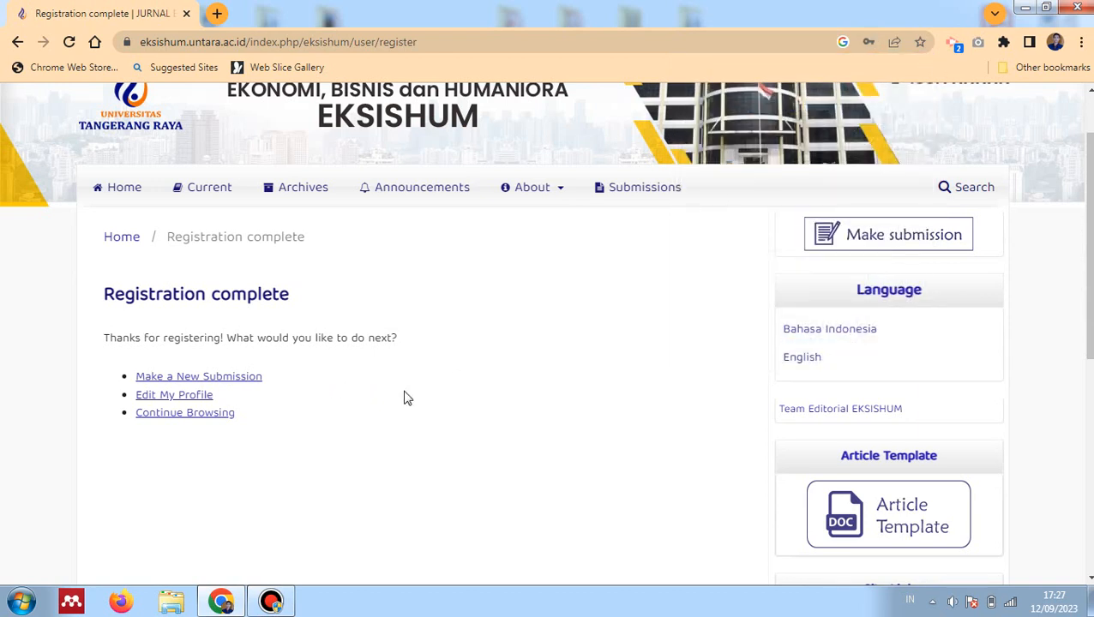
{"action": "left_click", "coordinate": [190, 379]}
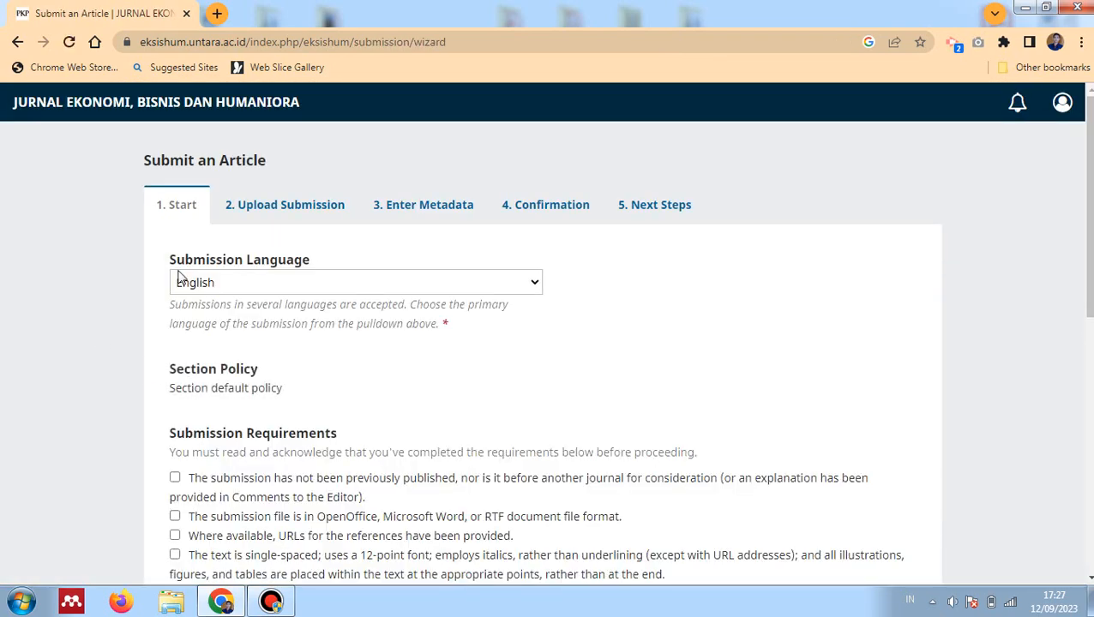
Set the submission language to Bahasa Indonesia and tick all five submission requirements
{"action": "left_click", "coordinate": [313, 282]}
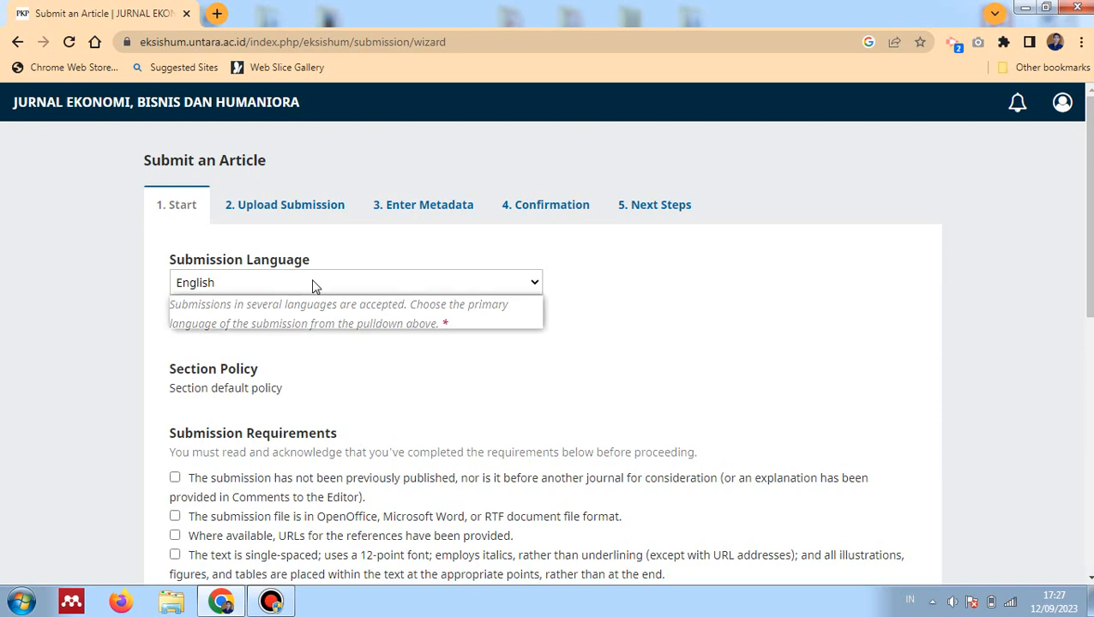
{"action": "left_click", "coordinate": [299, 305]}
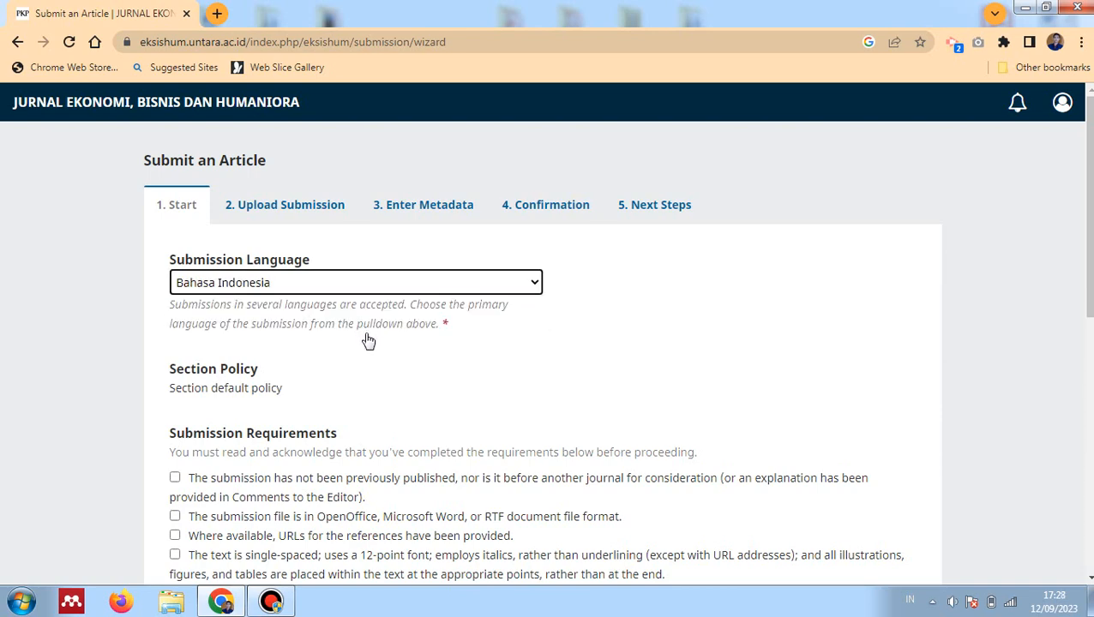
{"action": "scroll", "coordinate": [366, 338], "scroll_direction": "down", "scroll_amount": 3}
{"action": "left_click", "coordinate": [220, 243]}
{"action": "left_click", "coordinate": [216, 276]}
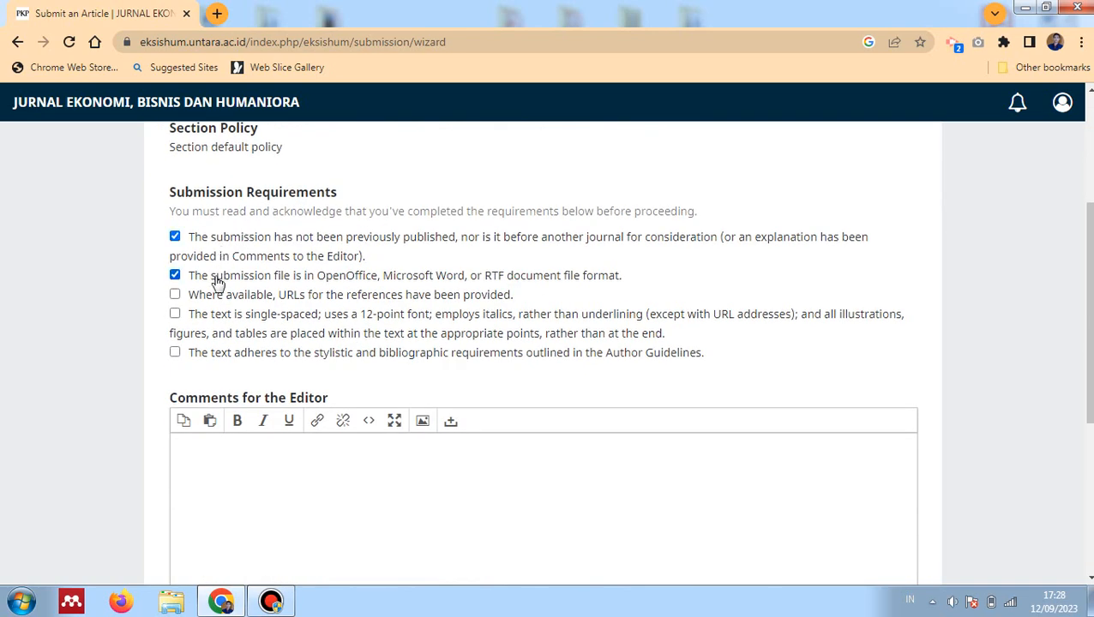
{"action": "left_click", "coordinate": [217, 296]}
{"action": "left_click", "coordinate": [220, 315]}
{"action": "left_click", "coordinate": [237, 354]}
Agree to data collection and storage, then save and continue to the upload step
{"action": "scroll", "coordinate": [247, 368], "scroll_direction": "down", "scroll_amount": 2}
{"action": "left_click", "coordinate": [280, 313]}
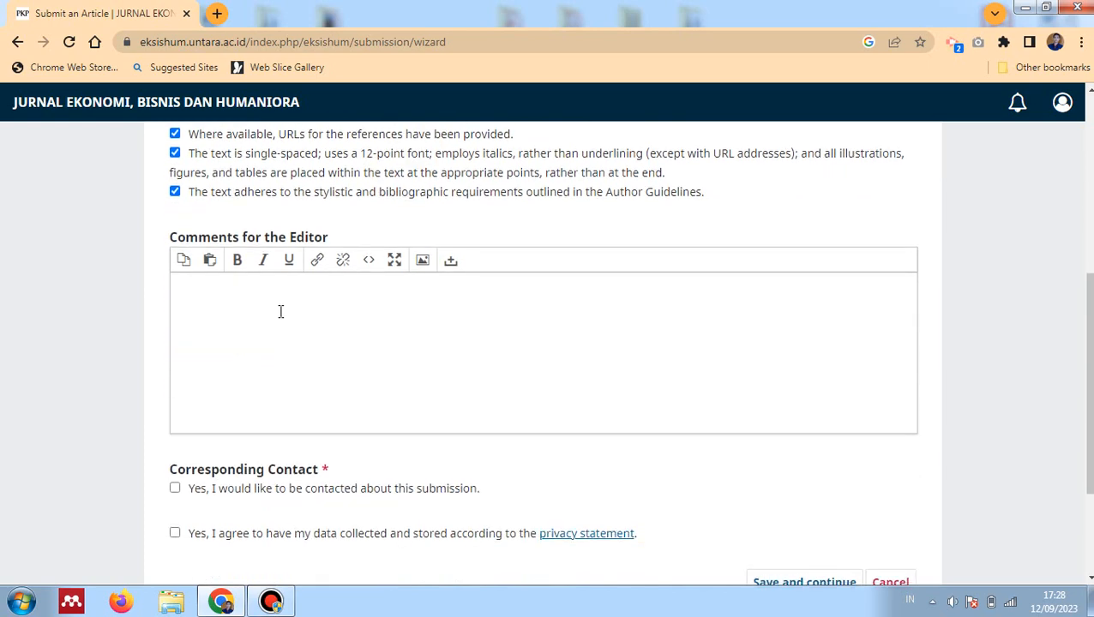
{"action": "scroll", "coordinate": [281, 311], "scroll_direction": "down", "scroll_amount": 2}
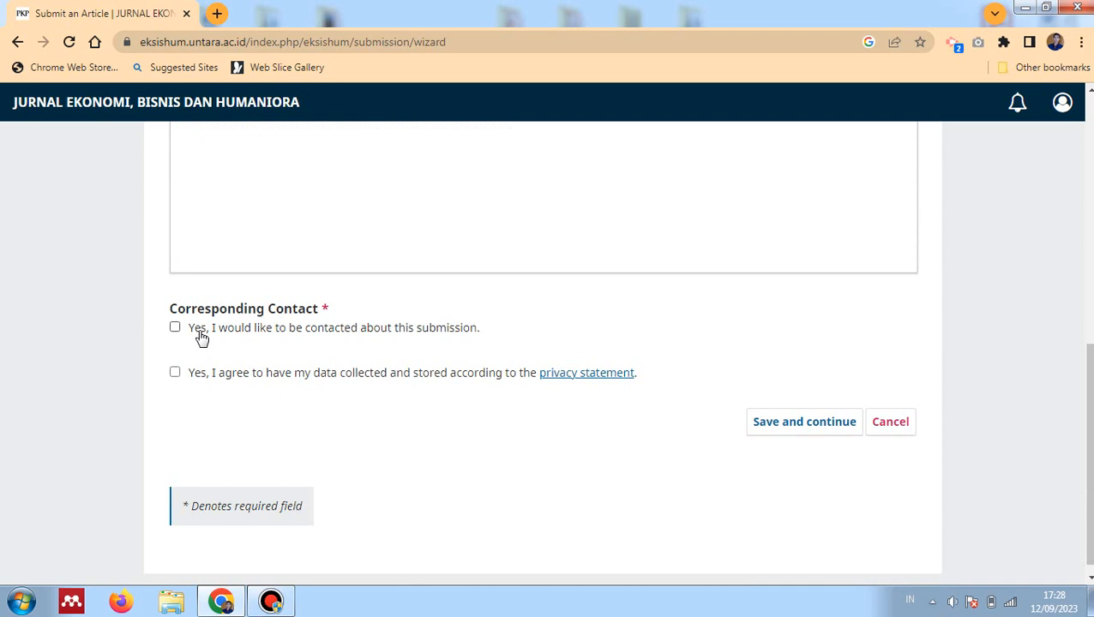
{"action": "left_click", "coordinate": [198, 376]}
{"action": "left_click", "coordinate": [774, 425]}
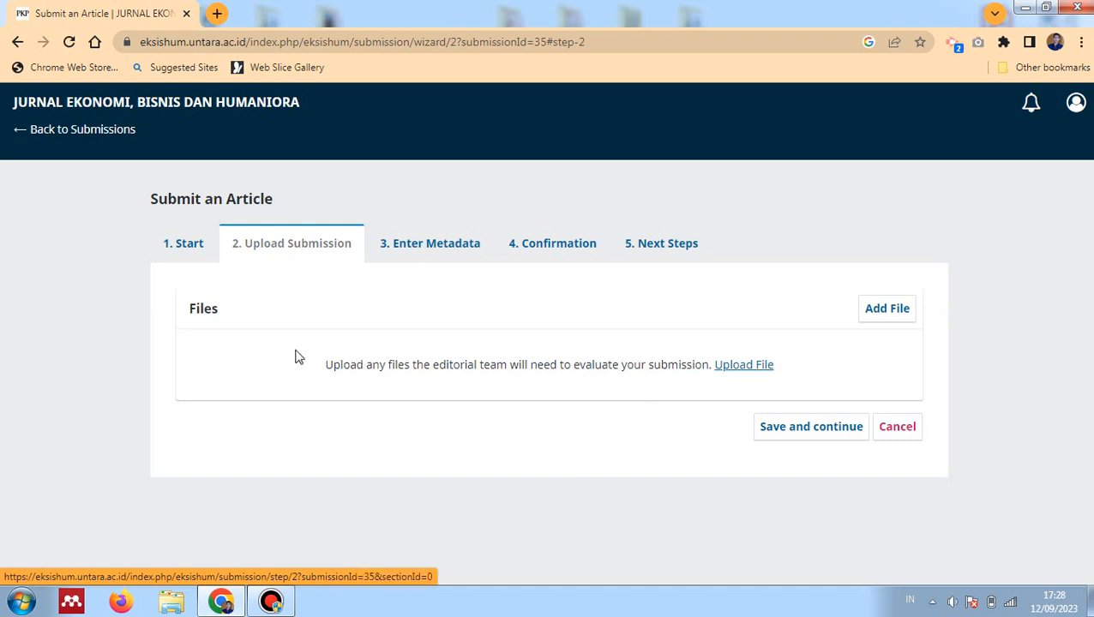
Upload Template Jurnal EKSISHUM.docx from Downloads as the article file and save the step
{"action": "left_click", "coordinate": [725, 367]}
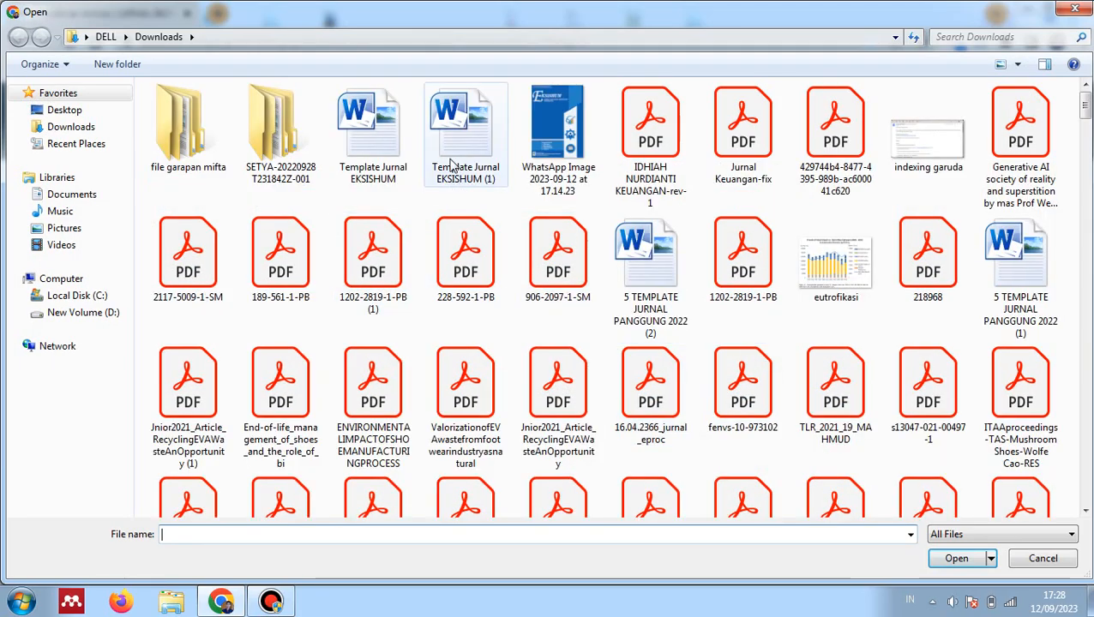
{"action": "left_click", "coordinate": [377, 167]}
{"action": "double_click", "coordinate": [391, 169]}
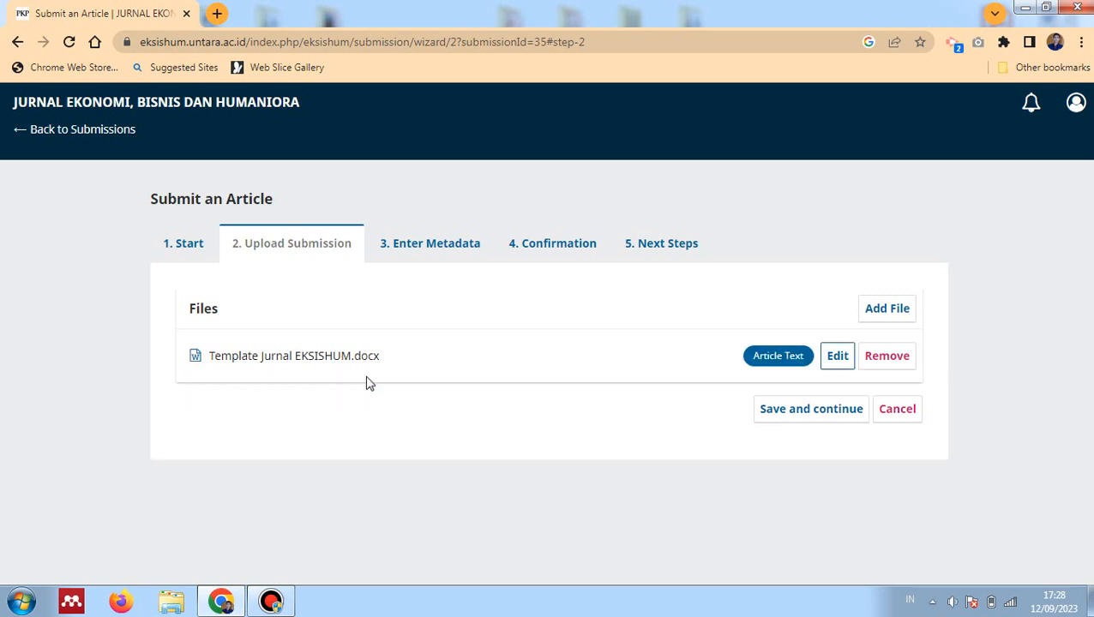
{"action": "left_click", "coordinate": [821, 409]}
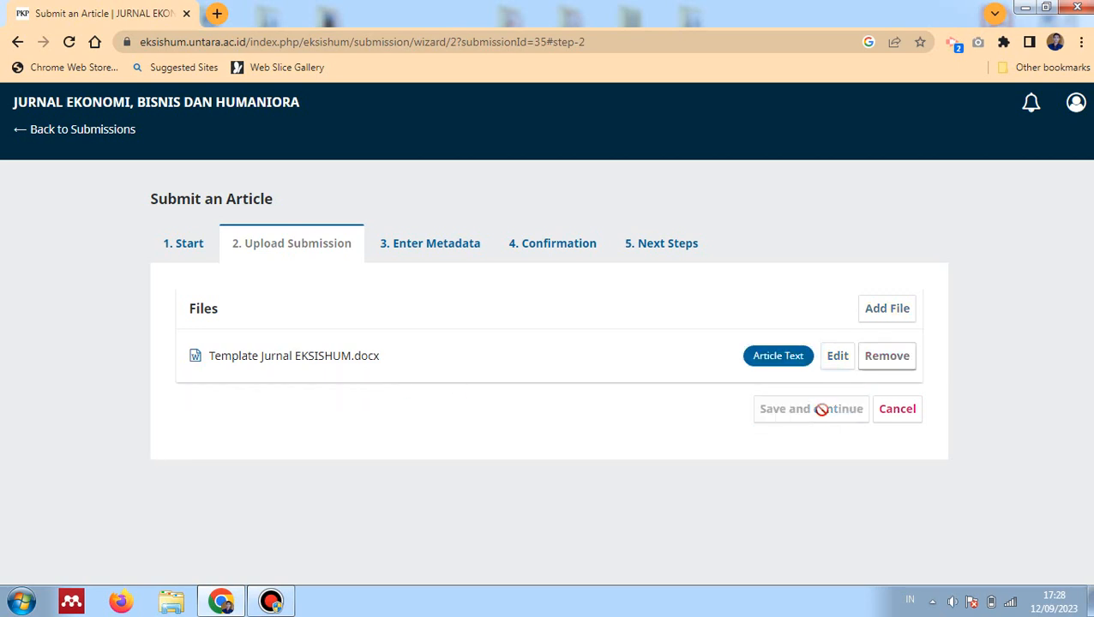
{"action": "left_click", "coordinate": [394, 322]}
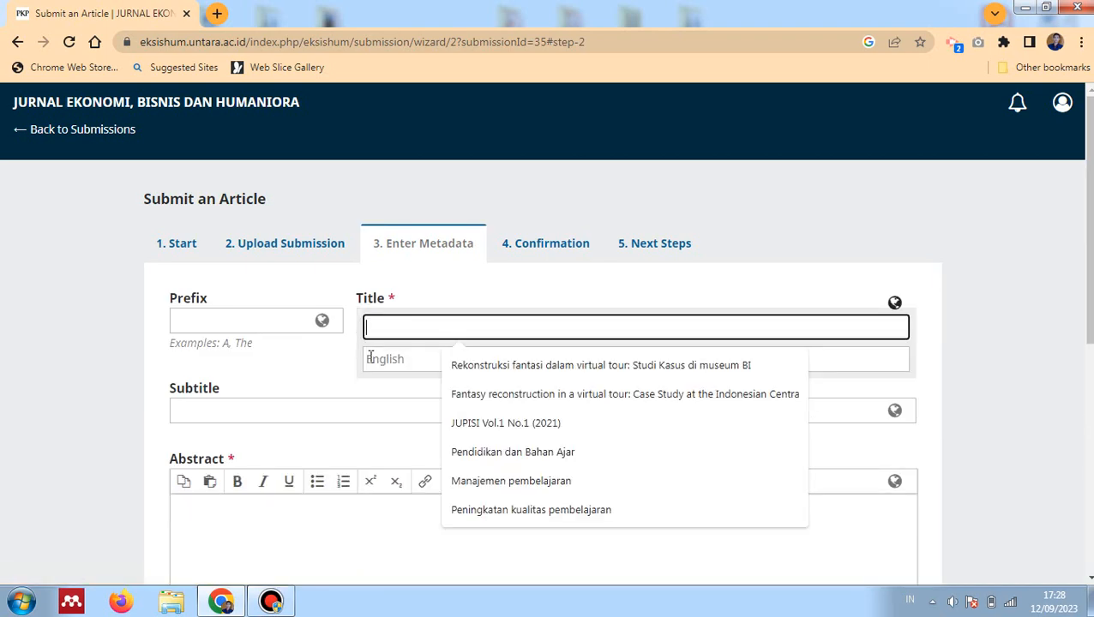
Open Template Jurnal EKSISHUM from Downloads in Word and copy its full article title
{"action": "left_click", "coordinate": [327, 357]}
{"action": "left_click", "coordinate": [171, 605]}
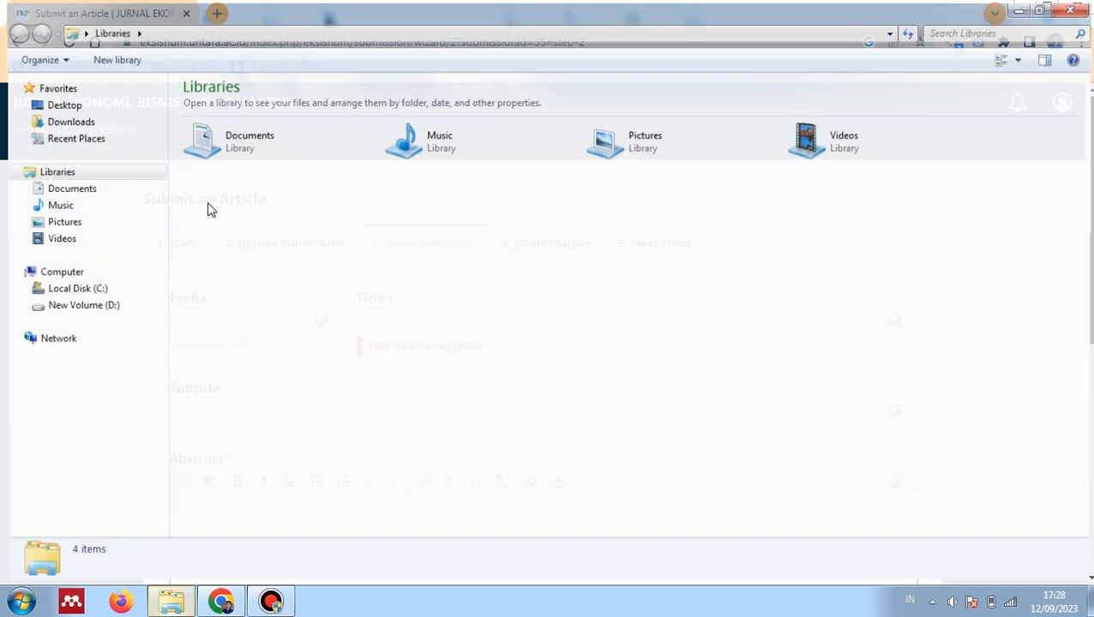
{"action": "left_click", "coordinate": [62, 120]}
{"action": "double_click", "coordinate": [201, 116]}
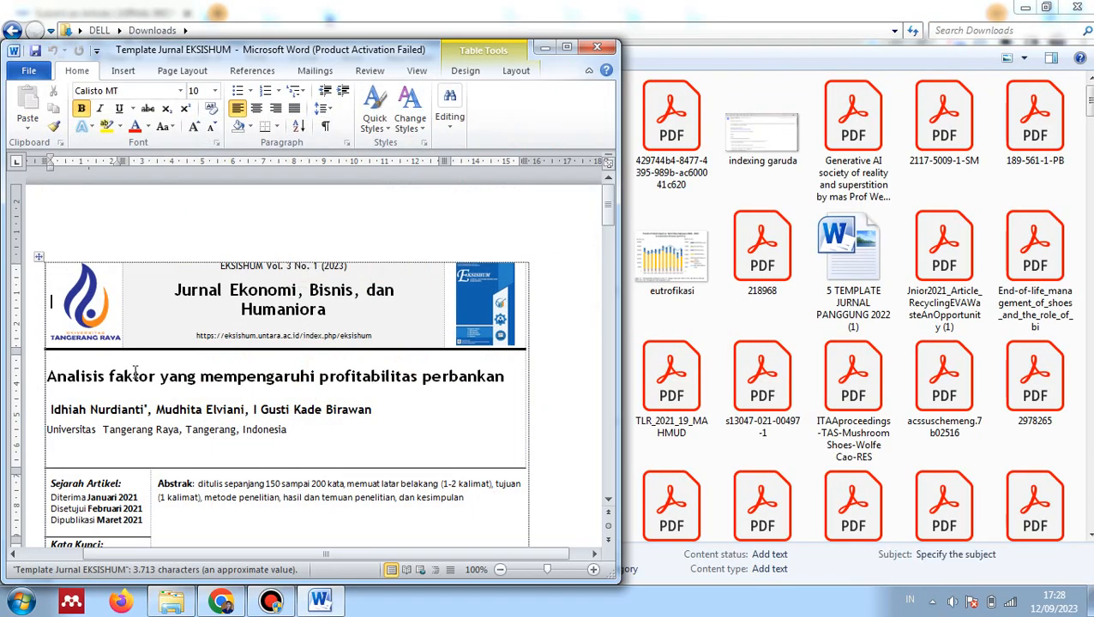
{"action": "left_click", "coordinate": [474, 473]}
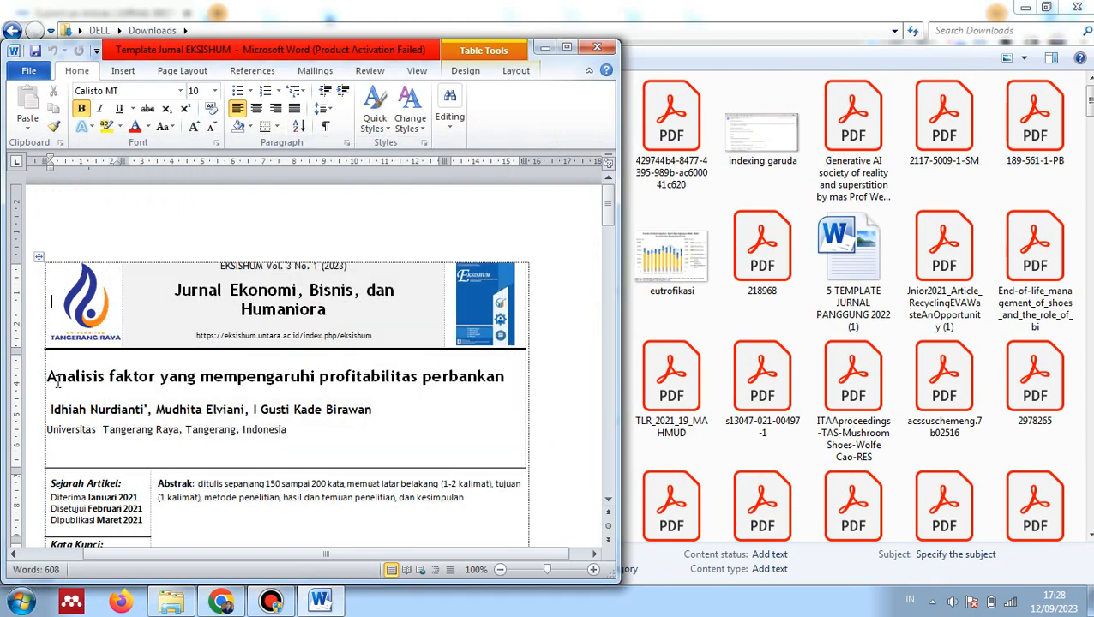
{"action": "left_click_drag", "start_coordinate": [47, 377], "coordinate": [463, 378]}
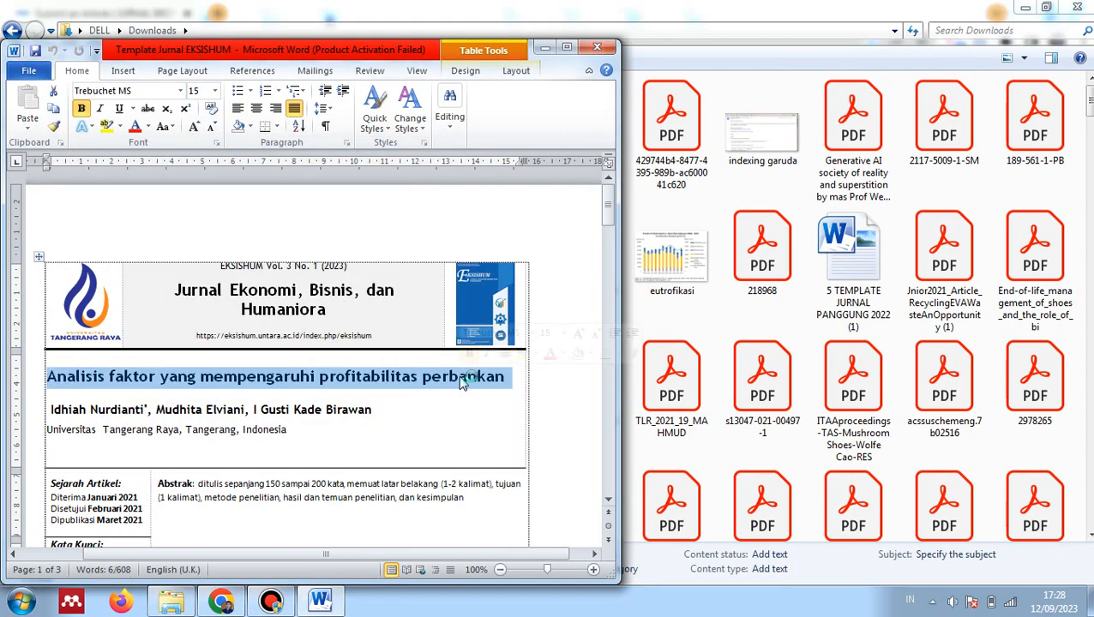
{"action": "right_click", "coordinate": [361, 377]}
{"action": "left_click", "coordinate": [398, 231]}
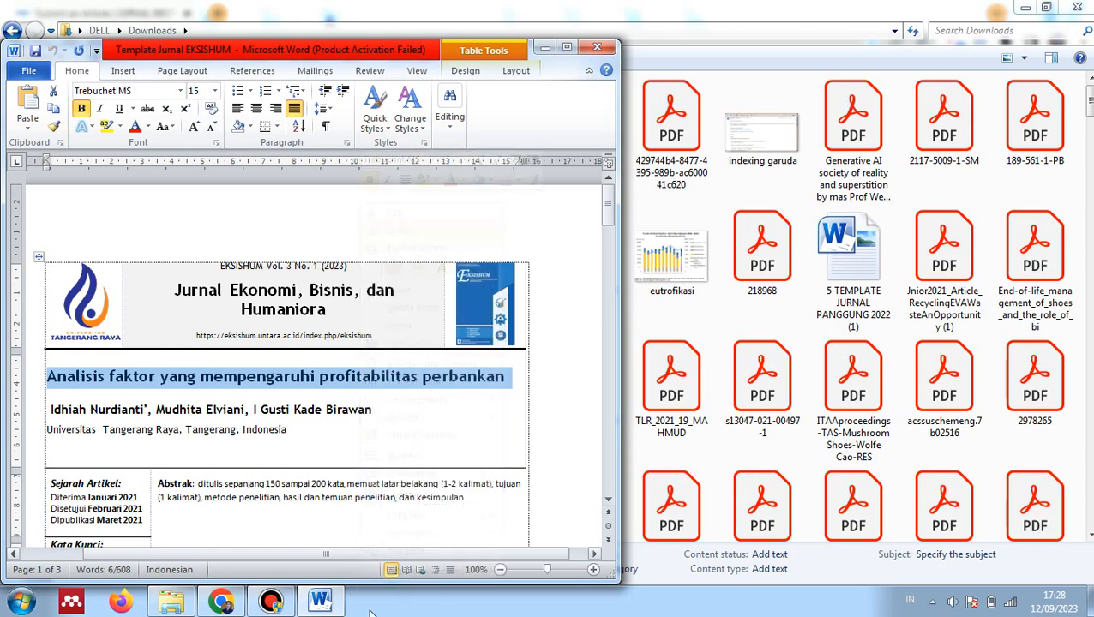
{"action": "left_click", "coordinate": [221, 601]}
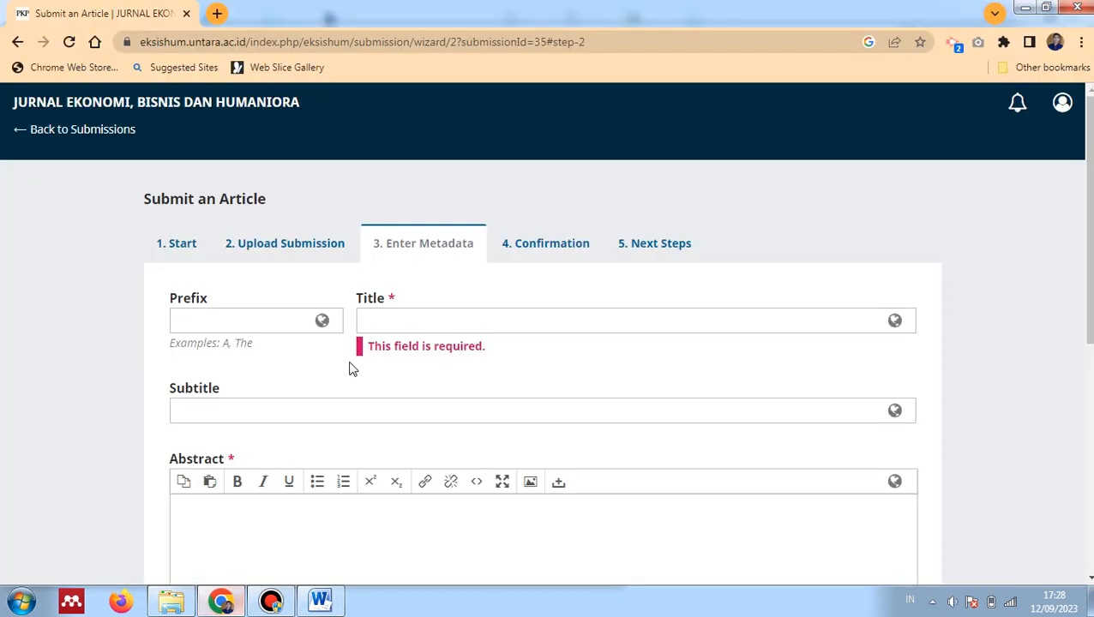
Paste the copied article title into the Title field
{"action": "left_click", "coordinate": [399, 319]}
{"action": "key", "text": "ctrl+v"}
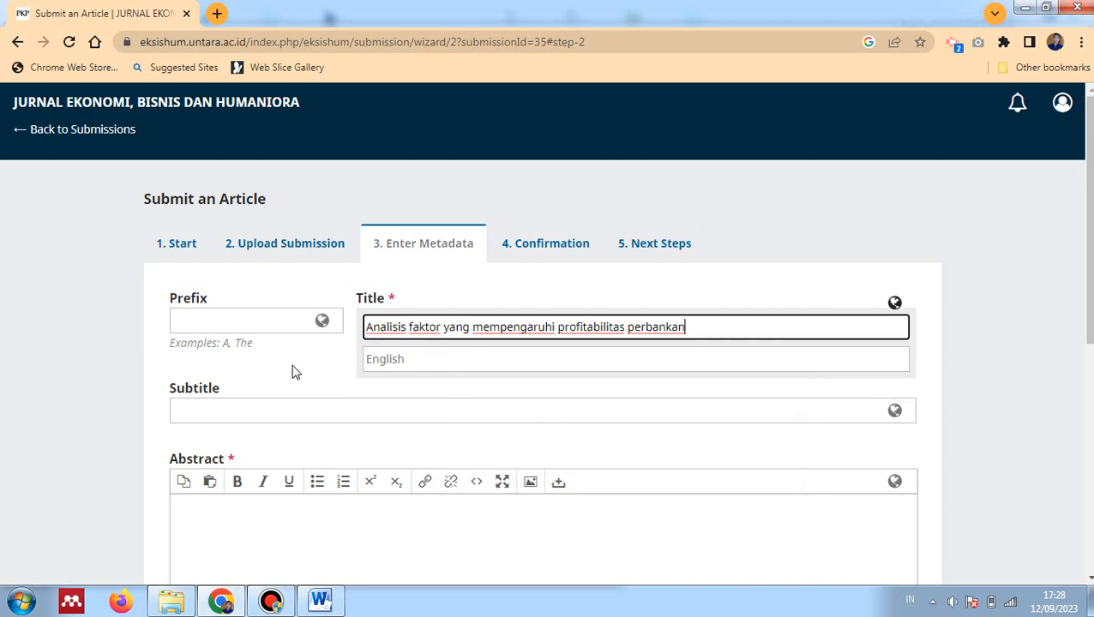
{"action": "left_click", "coordinate": [293, 370]}
{"action": "scroll", "coordinate": [294, 369], "scroll_direction": "down", "scroll_amount": 1}
{"action": "left_click", "coordinate": [277, 326]}
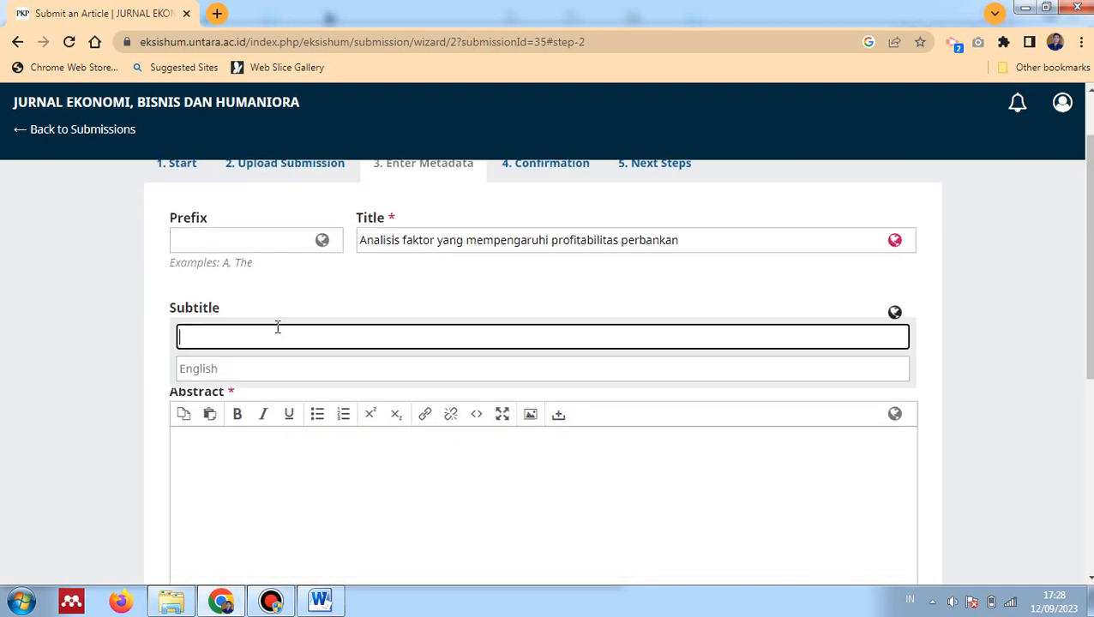
{"action": "scroll", "coordinate": [276, 326], "scroll_direction": "down", "scroll_amount": 1}
Copy the Indonesian abstract from the Word template into the Abstract field
{"action": "left_click", "coordinate": [220, 373]}
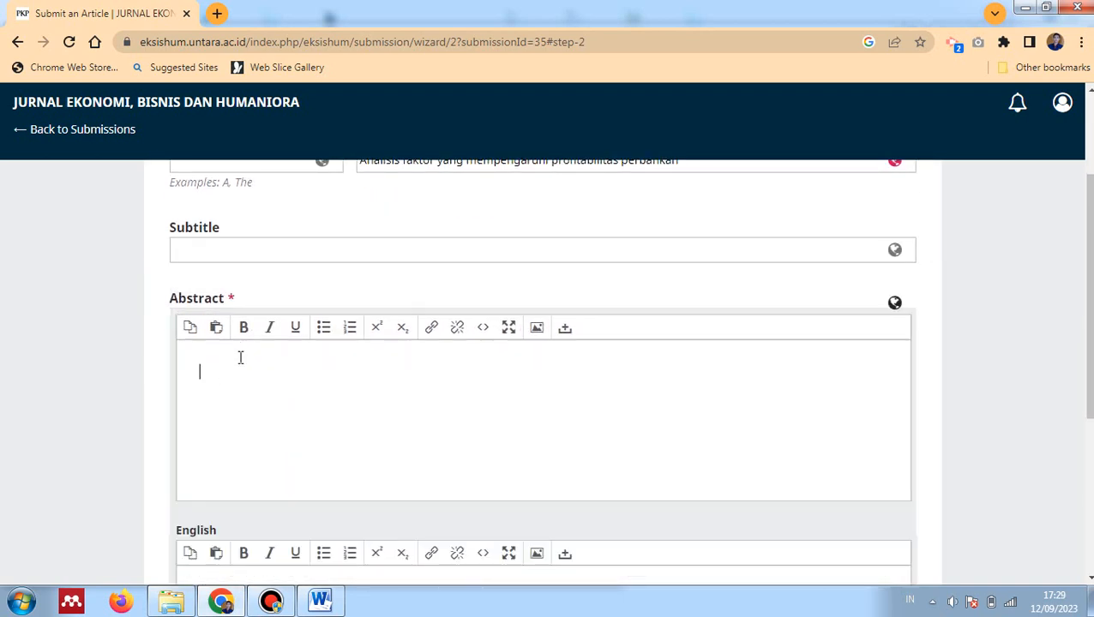
{"action": "left_click", "coordinate": [315, 600]}
{"action": "scroll", "coordinate": [384, 360], "scroll_direction": "down", "scroll_amount": 5}
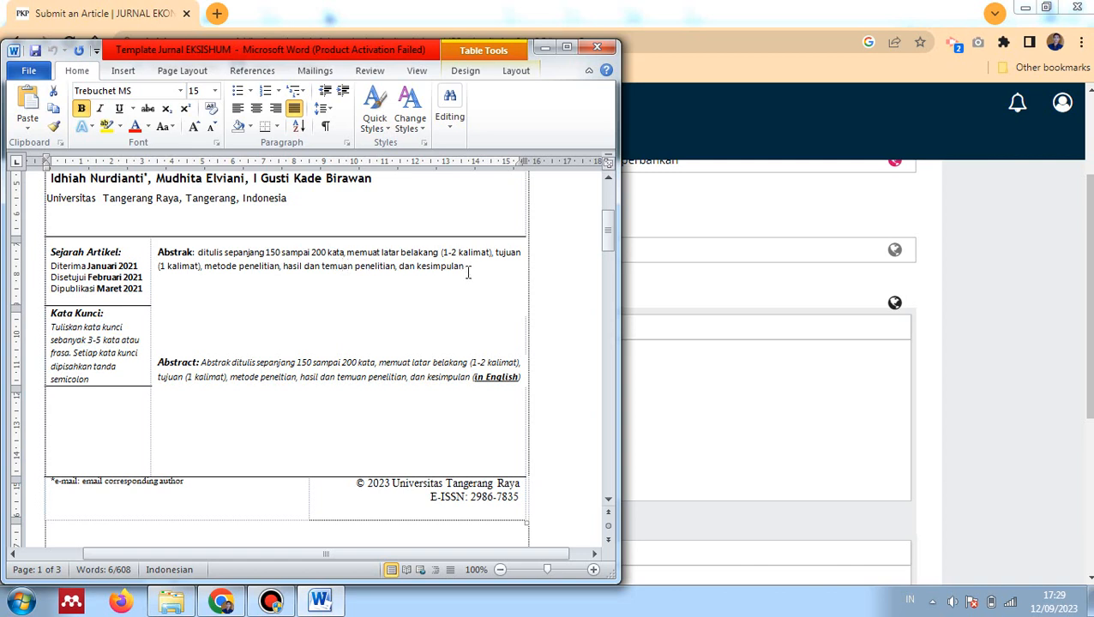
{"action": "left_click_drag", "start_coordinate": [466, 268], "coordinate": [202, 256]}
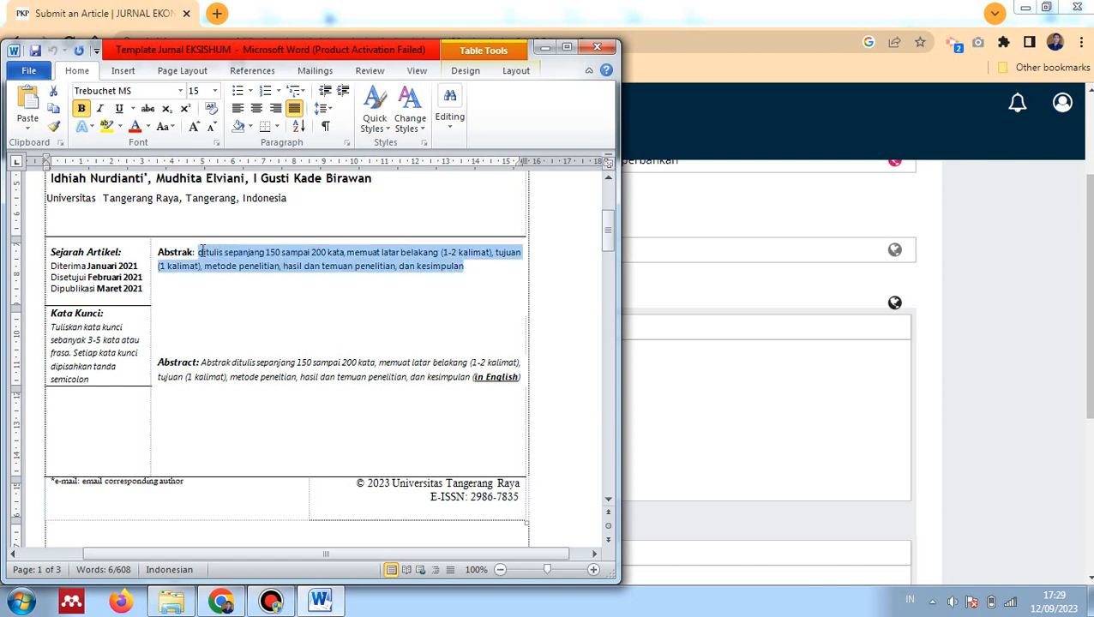
{"action": "right_click", "coordinate": [204, 256]}
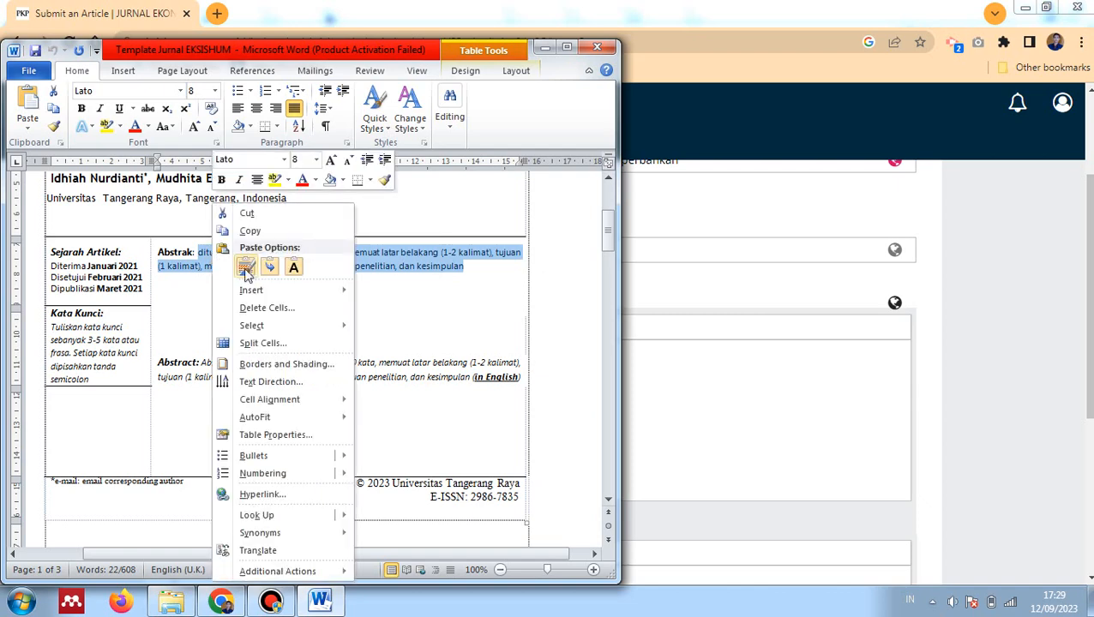
{"action": "left_click", "coordinate": [261, 232]}
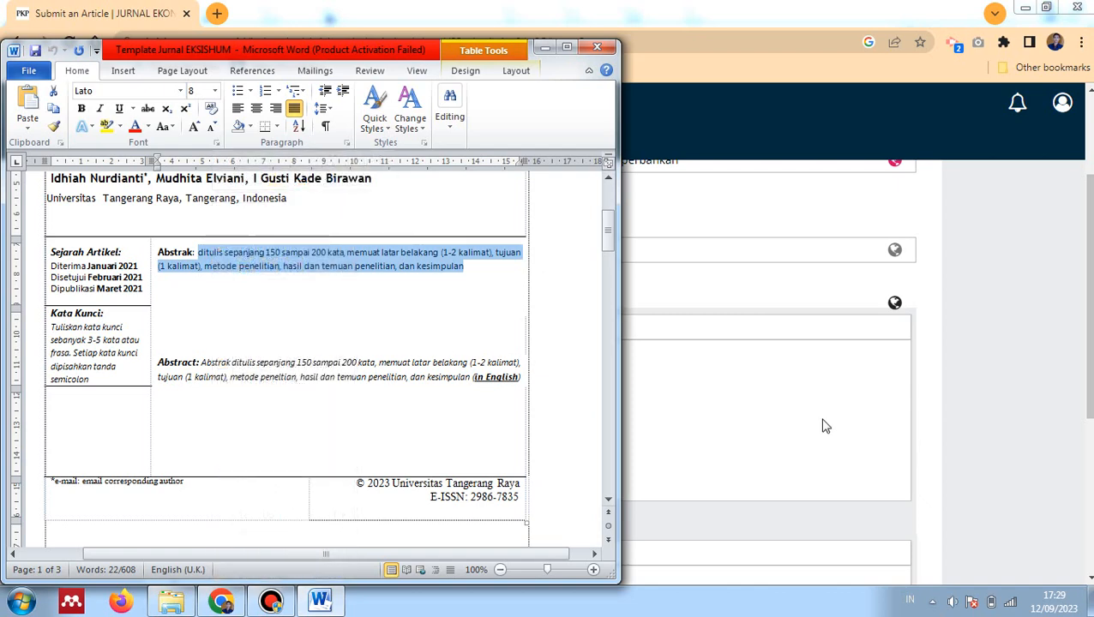
{"action": "left_click", "coordinate": [745, 394]}
{"action": "key", "text": "ctrl+v"}
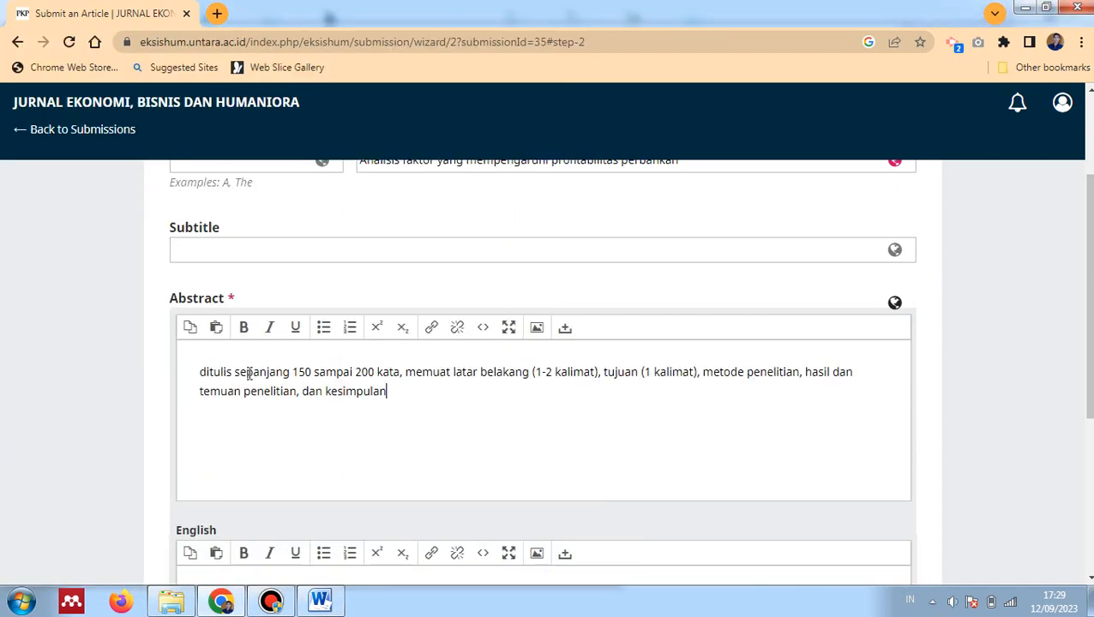
Copy the English abstract from Word into its field and save the metadata
{"action": "scroll", "coordinate": [386, 395], "scroll_direction": "down", "scroll_amount": 3}
{"action": "left_click", "coordinate": [257, 356]}
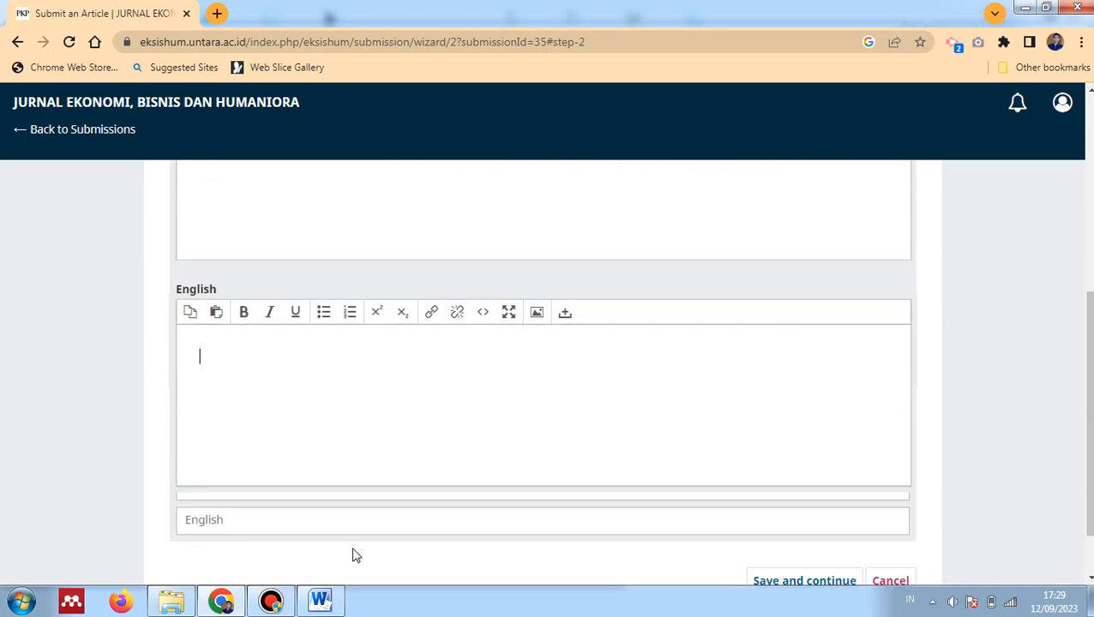
{"action": "left_click", "coordinate": [319, 601]}
{"action": "left_click_drag", "start_coordinate": [201, 363], "coordinate": [496, 383]}
{"action": "key", "text": "ctrl+c"}
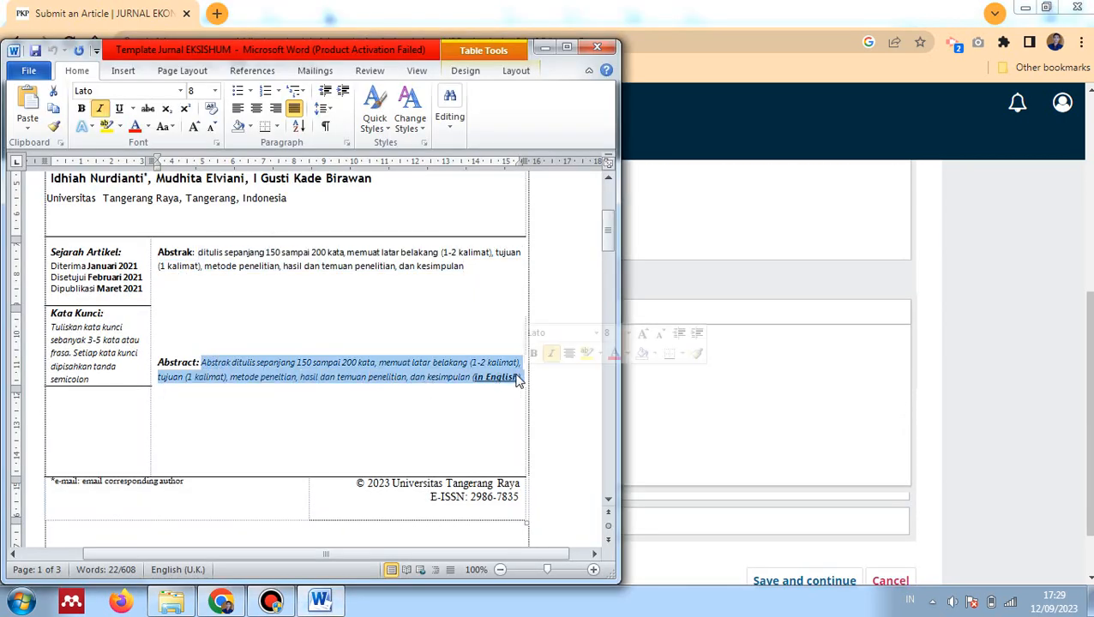
{"action": "left_click", "coordinate": [683, 398]}
{"action": "key", "text": "ctrl+v"}
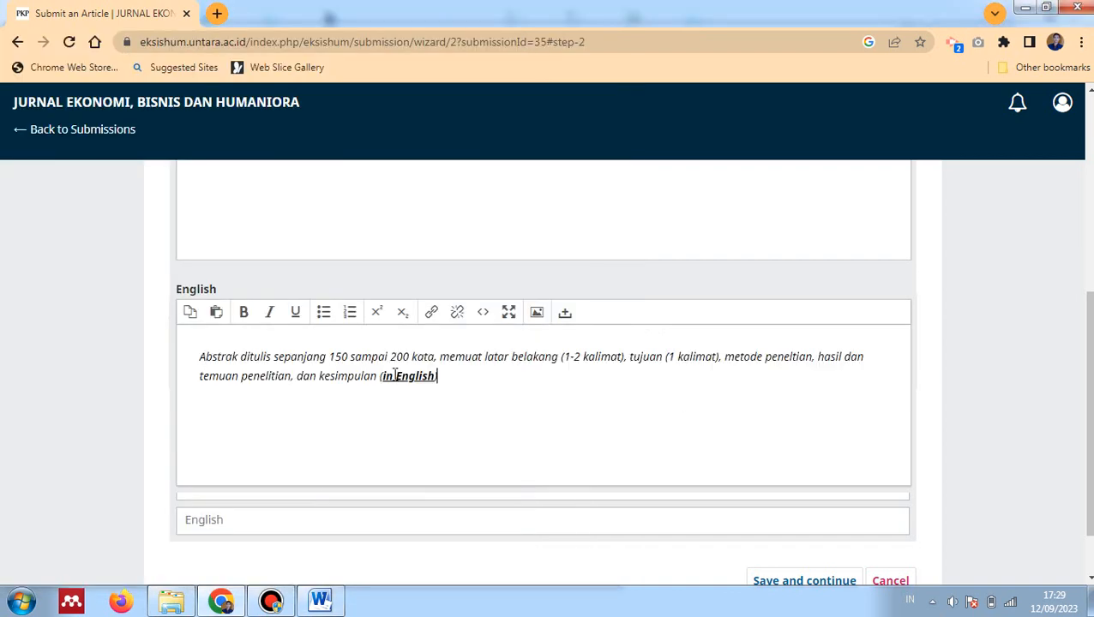
{"action": "scroll", "coordinate": [394, 375], "scroll_direction": "down", "scroll_amount": 2}
{"action": "left_click", "coordinate": [810, 509]}
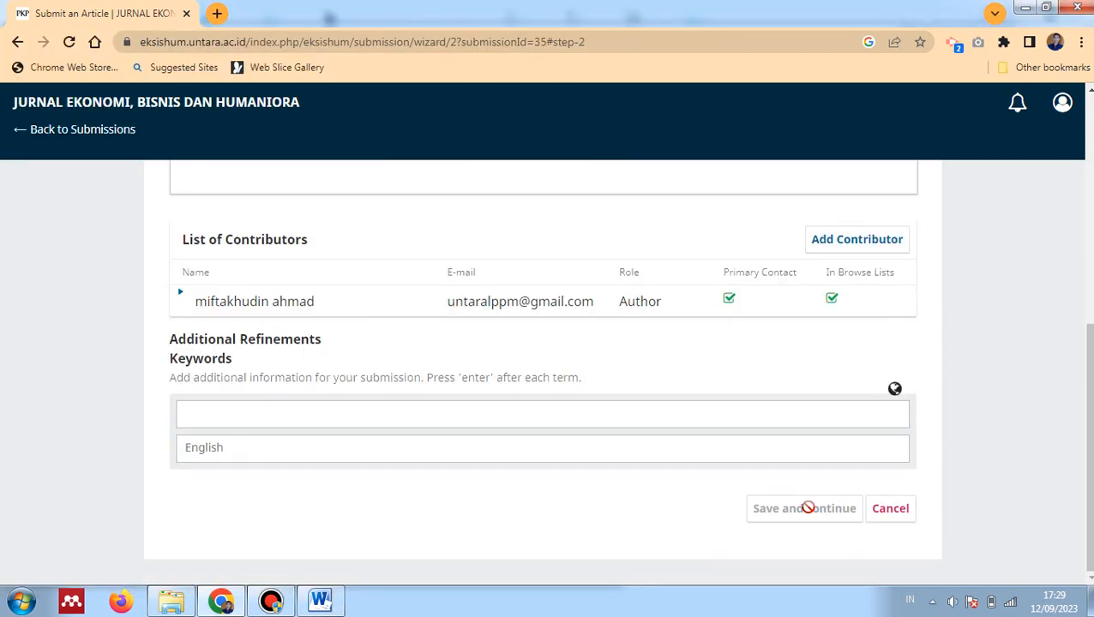
Finish and confirm the article submission, then open the submission's details
{"action": "left_click", "coordinate": [793, 372]}
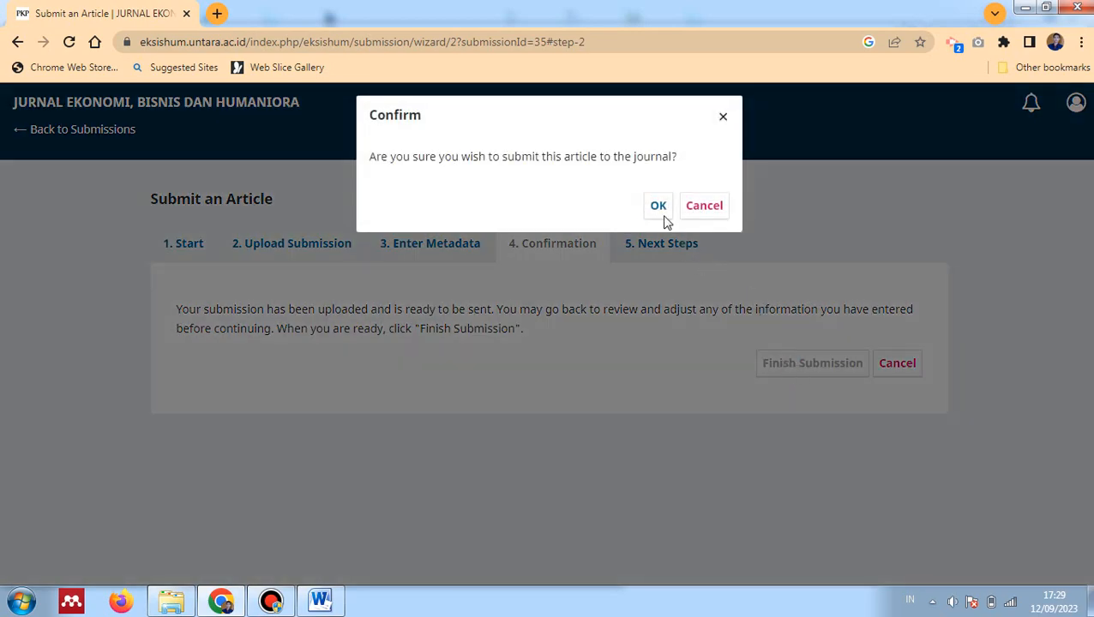
{"action": "left_click", "coordinate": [657, 209]}
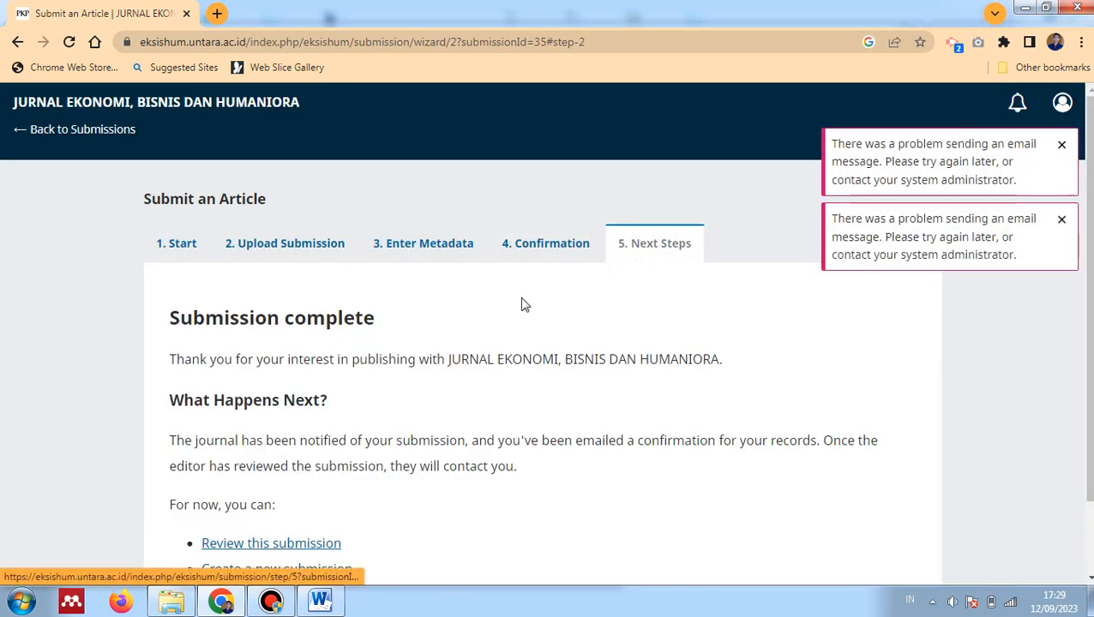
{"action": "scroll", "coordinate": [524, 311], "scroll_direction": "down", "scroll_amount": 1}
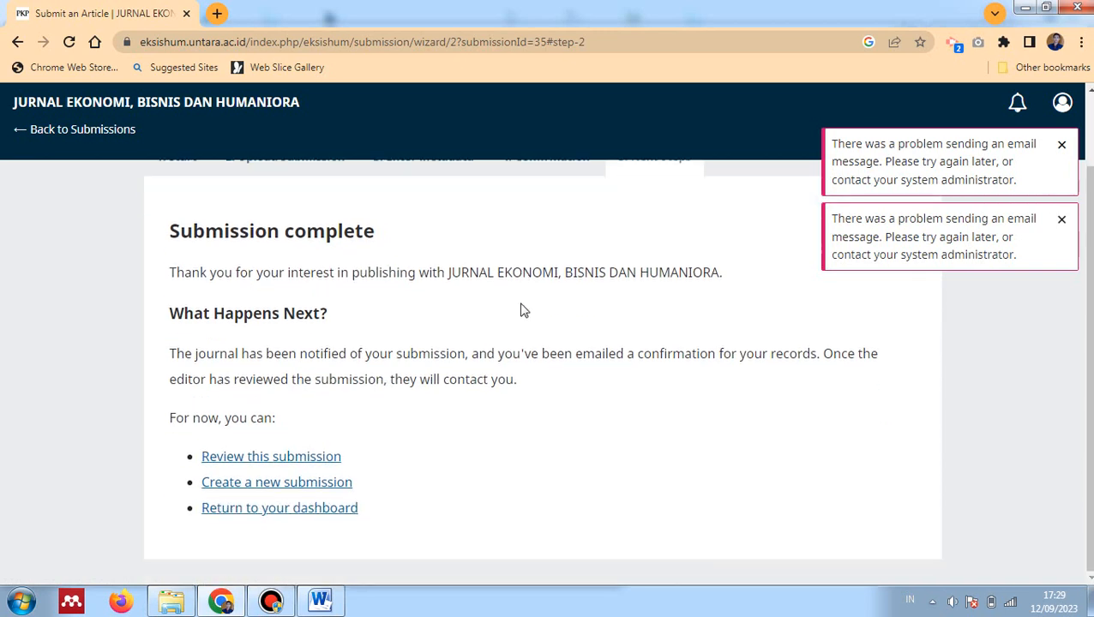
{"action": "left_click", "coordinate": [285, 461]}
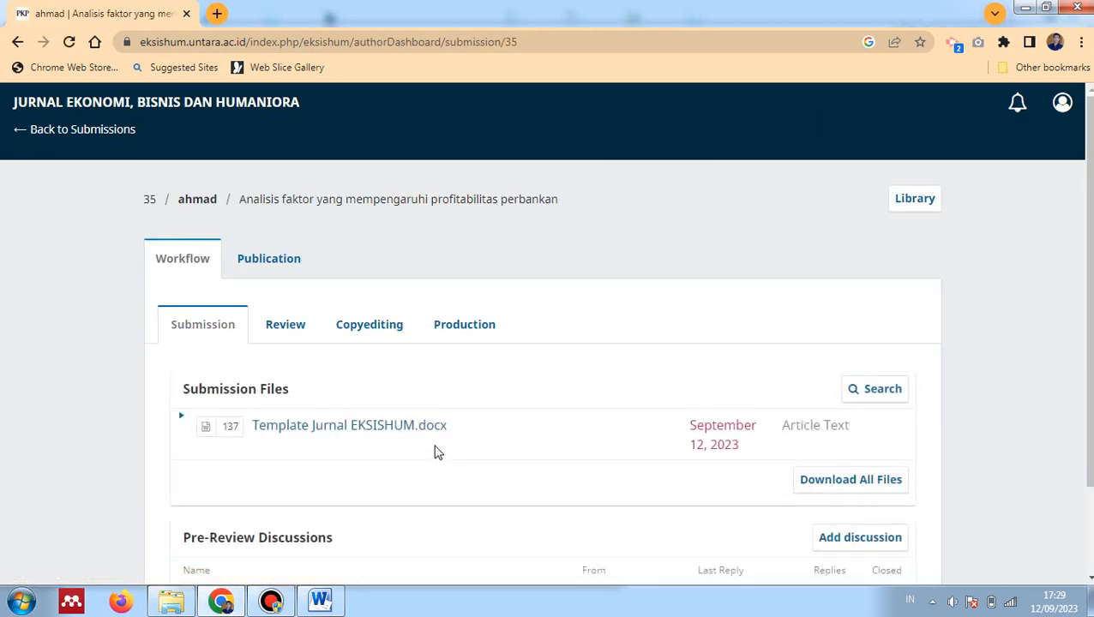
Look over the new submission's Review, Publication and Workflow views, then go back to the Submissions list
{"action": "scroll", "coordinate": [437, 452], "scroll_direction": "down", "scroll_amount": 1}
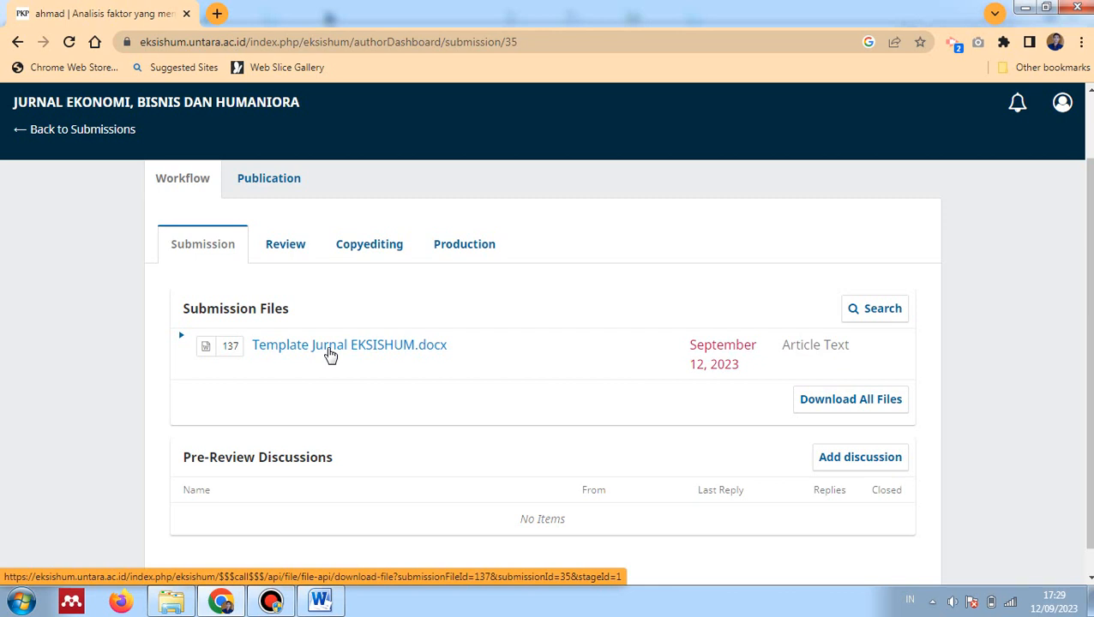
{"action": "left_click", "coordinate": [290, 250]}
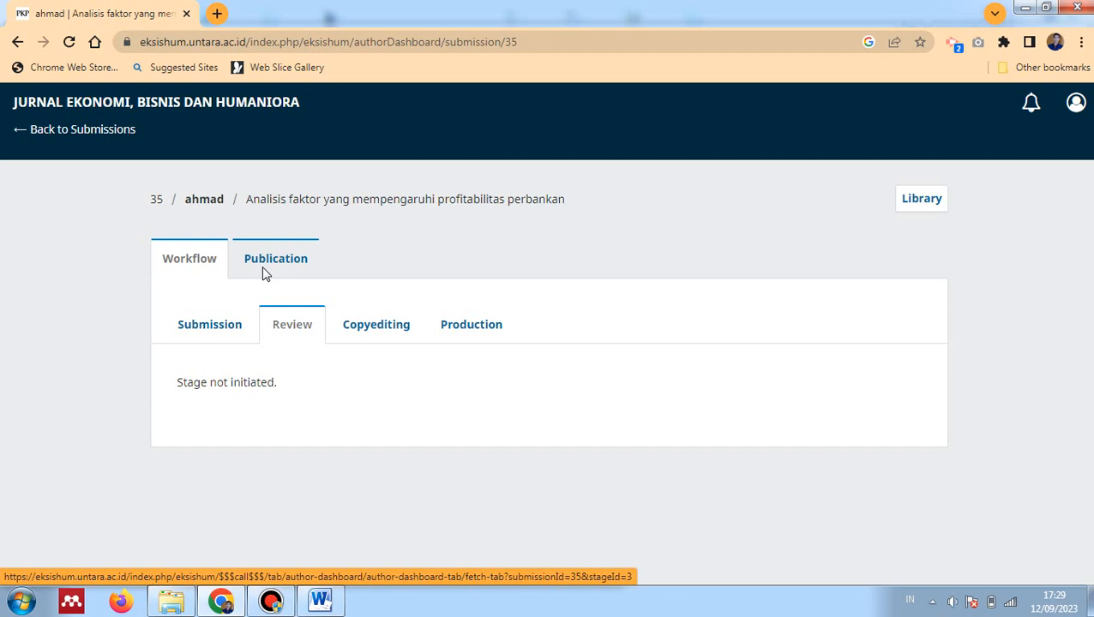
{"action": "left_click", "coordinate": [256, 258]}
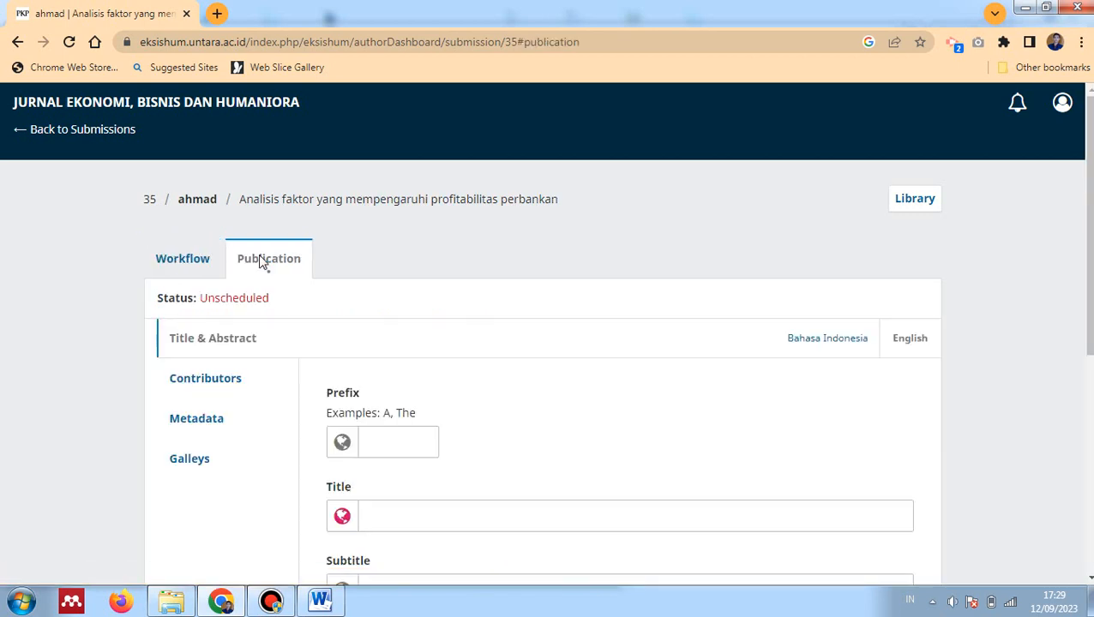
{"action": "left_click", "coordinate": [182, 263]}
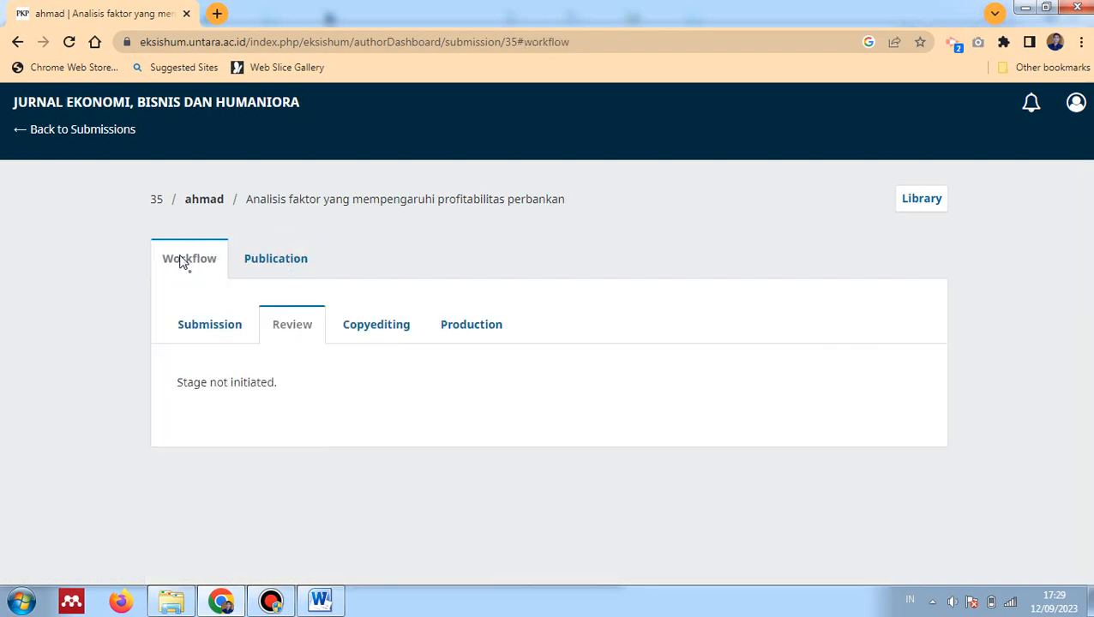
{"action": "left_click", "coordinate": [102, 137]}
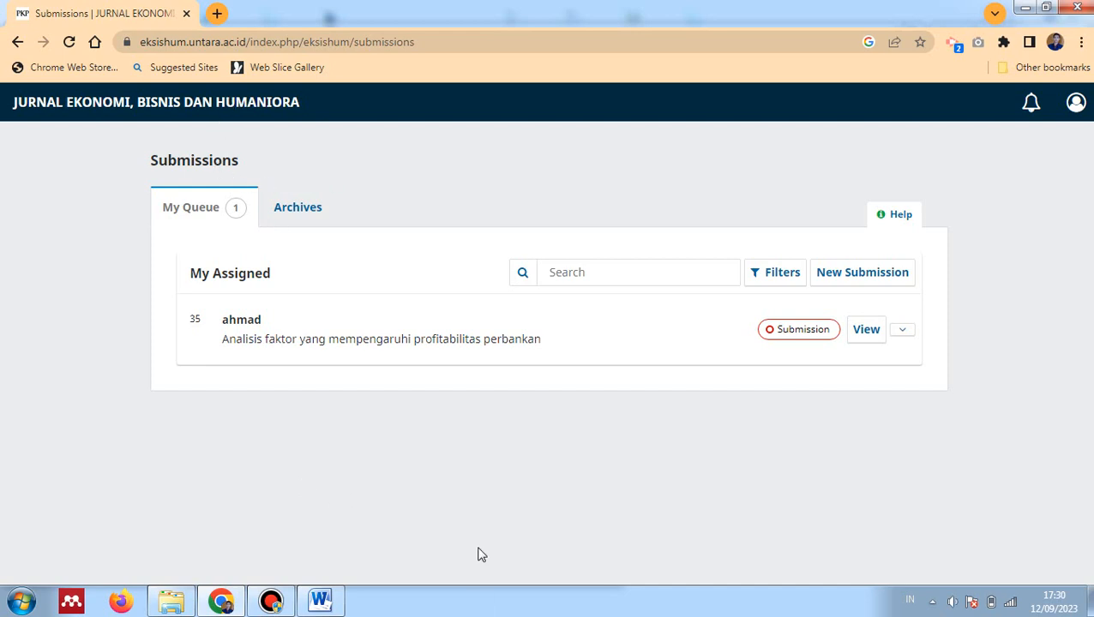
Search Google for 'jites untara' in a new tab and open the JITES journal site
{"action": "key", "text": "ctrl+t"}
{"action": "type", "text": "jites untara"}
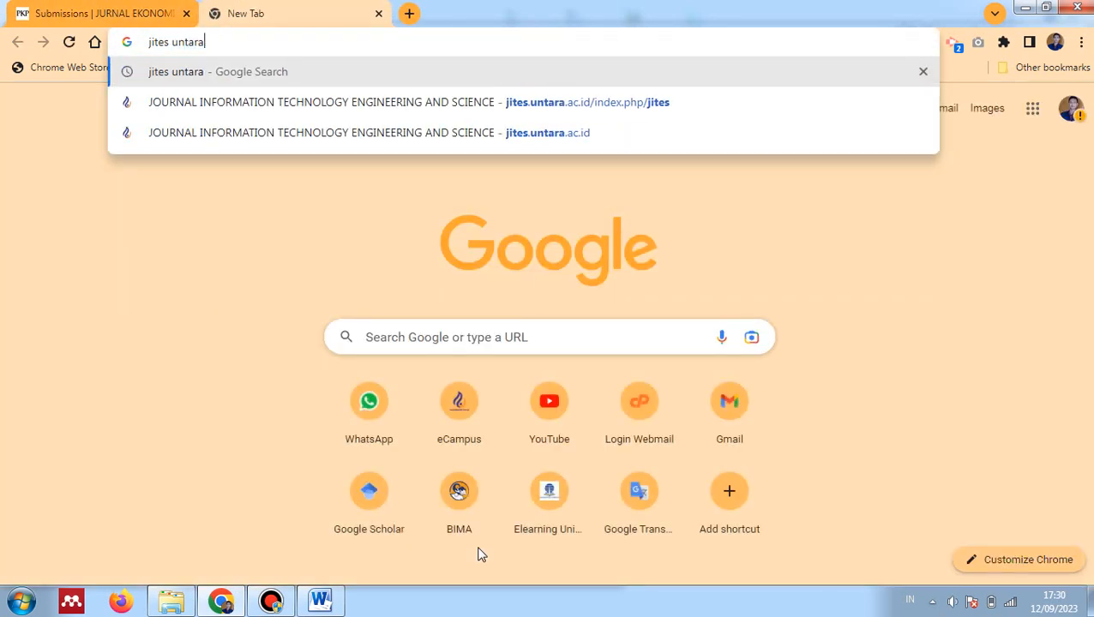
{"action": "key", "text": "Return"}
{"action": "left_click", "coordinate": [371, 292]}
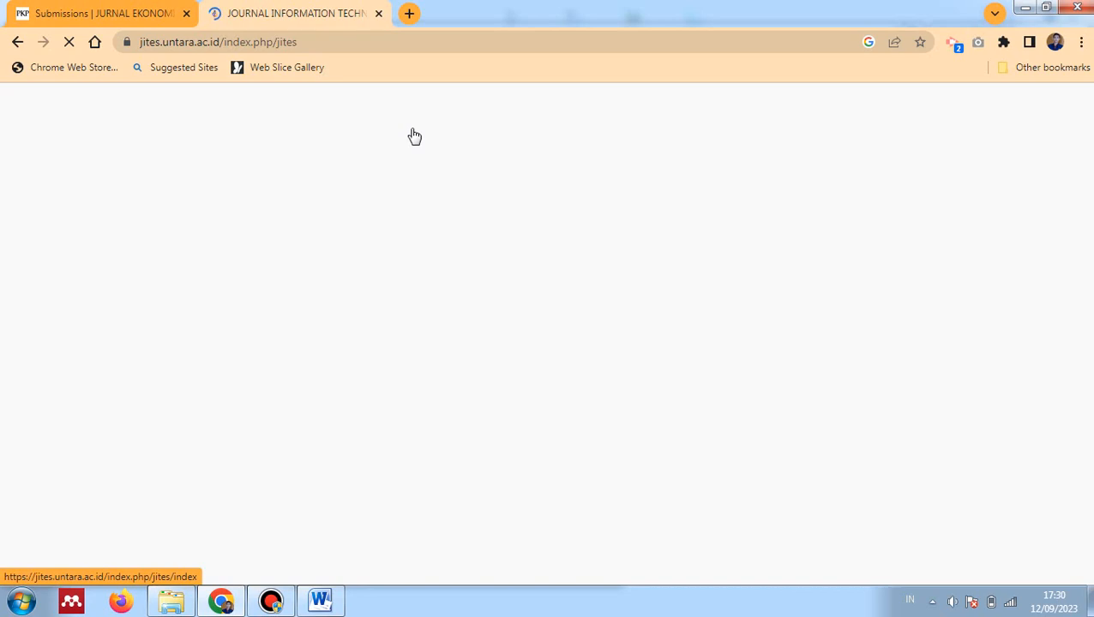
Search 'jupisi untara' in another tab, open the Jurnal Pendidikan dan Sains site, then return to EKSISHUM
{"action": "key", "text": "ctrl+t"}
{"action": "type", "text": "jupisis"}
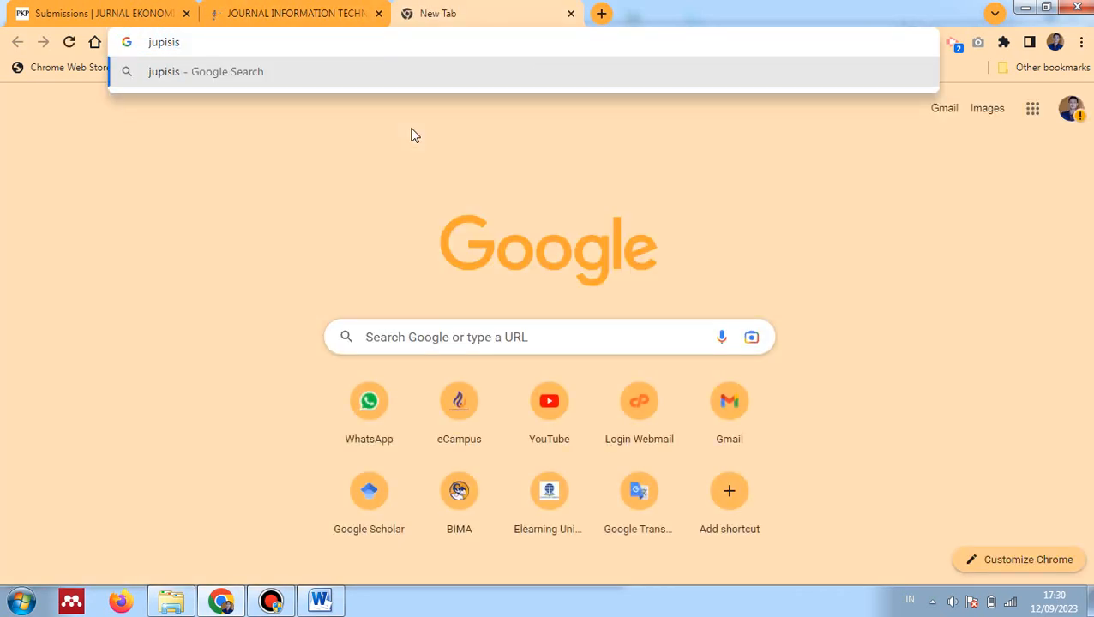
{"action": "key", "text": "BackSpace"}
{"action": "type", "text": "untara"}
{"action": "key", "text": "Return"}
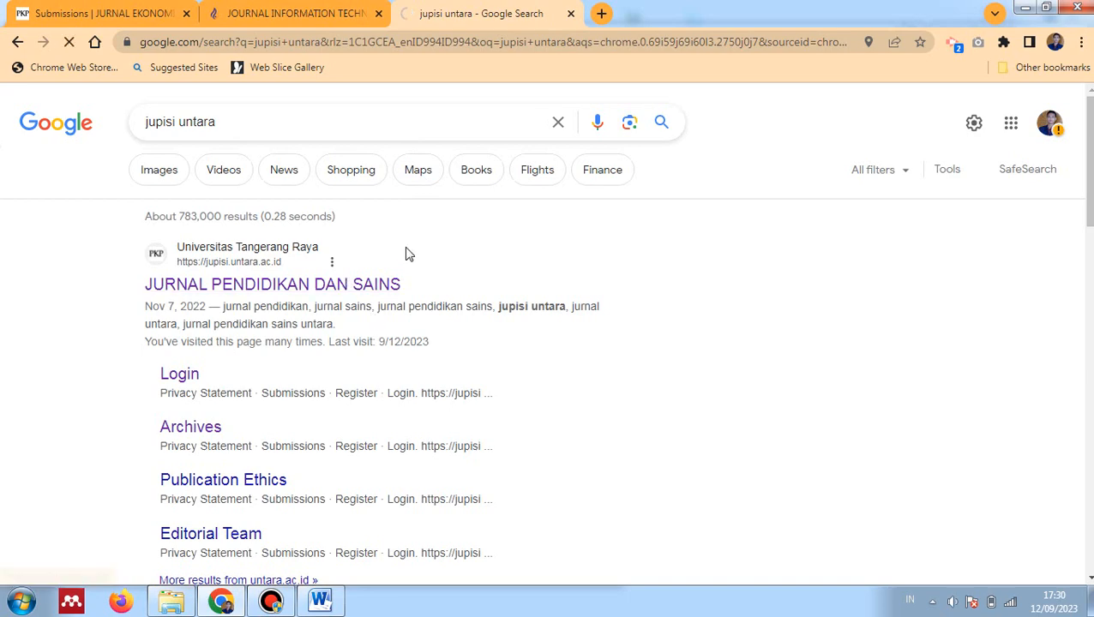
{"action": "left_click", "coordinate": [406, 283]}
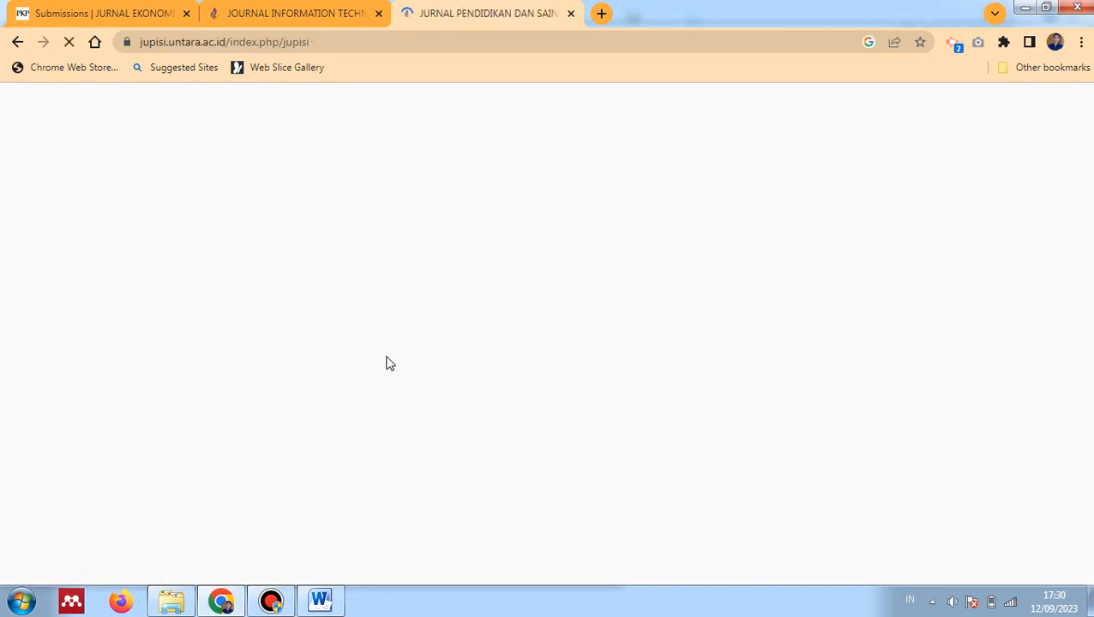
{"action": "left_click", "coordinate": [253, 12]}
{"action": "left_click", "coordinate": [103, 11]}
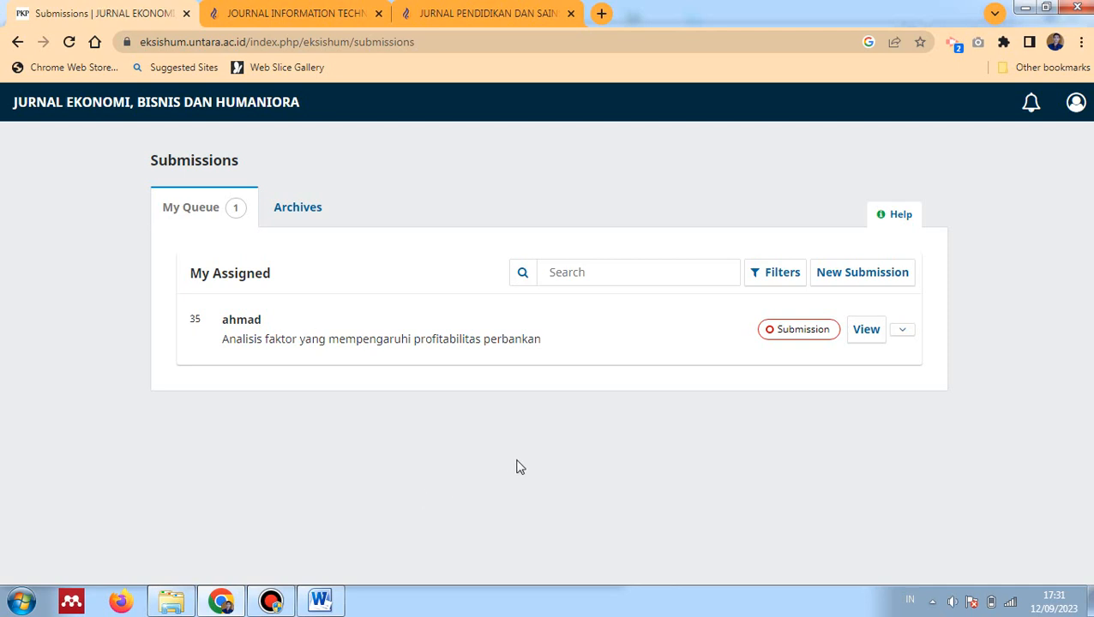
Bring the Bandicam main window up from the taskbar over Chrome
{"action": "mouse_move", "coordinate": [339, 600]}
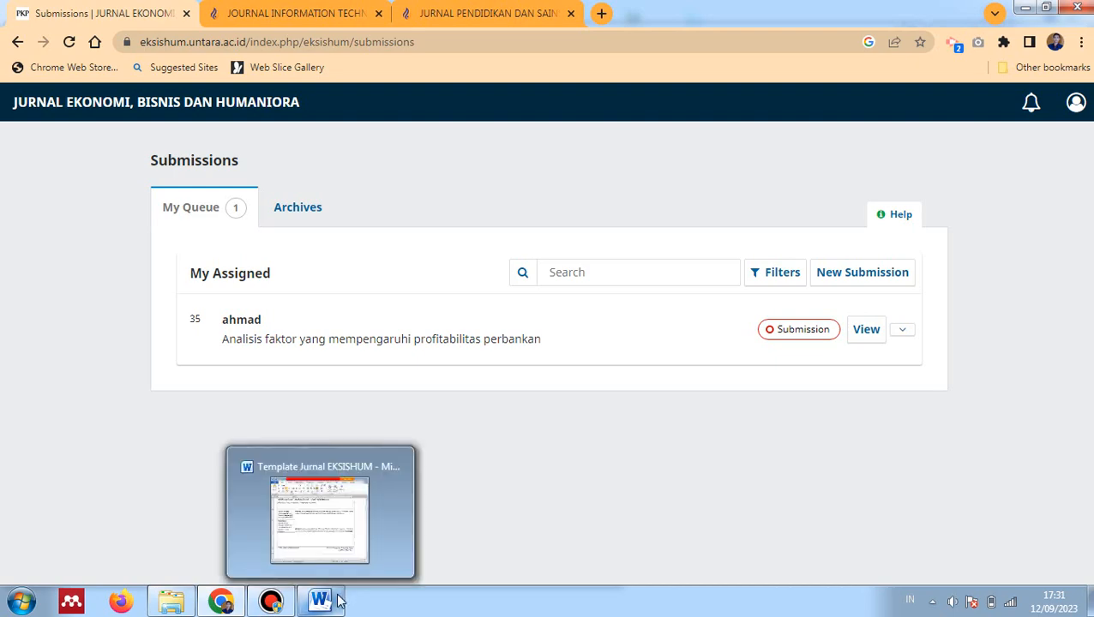
{"action": "mouse_move", "coordinate": [339, 570]}
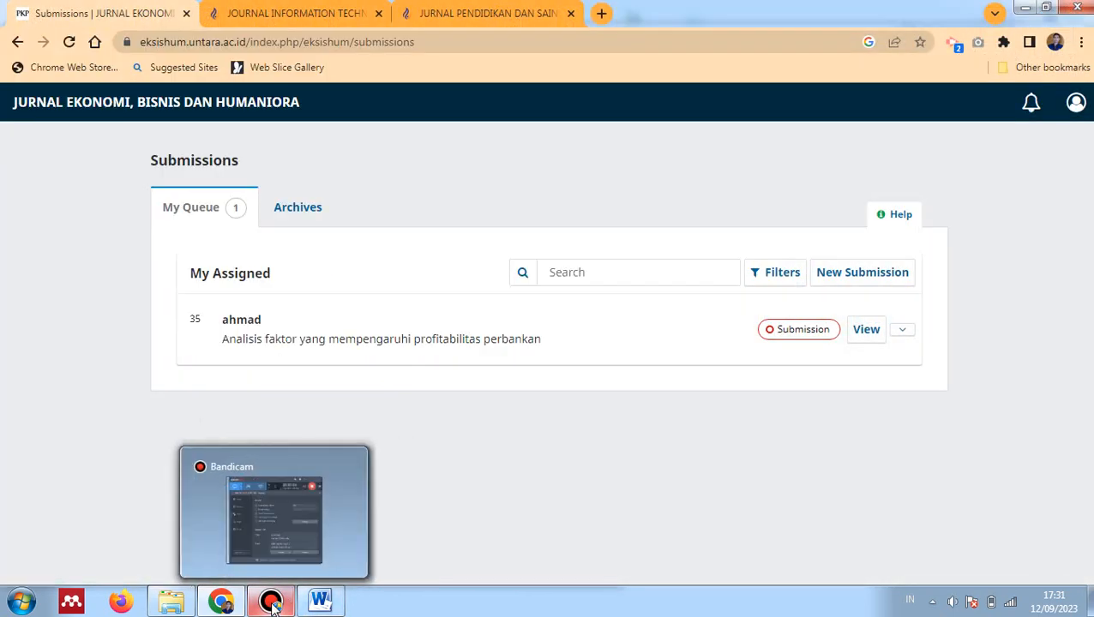
{"action": "left_click", "coordinate": [271, 603]}
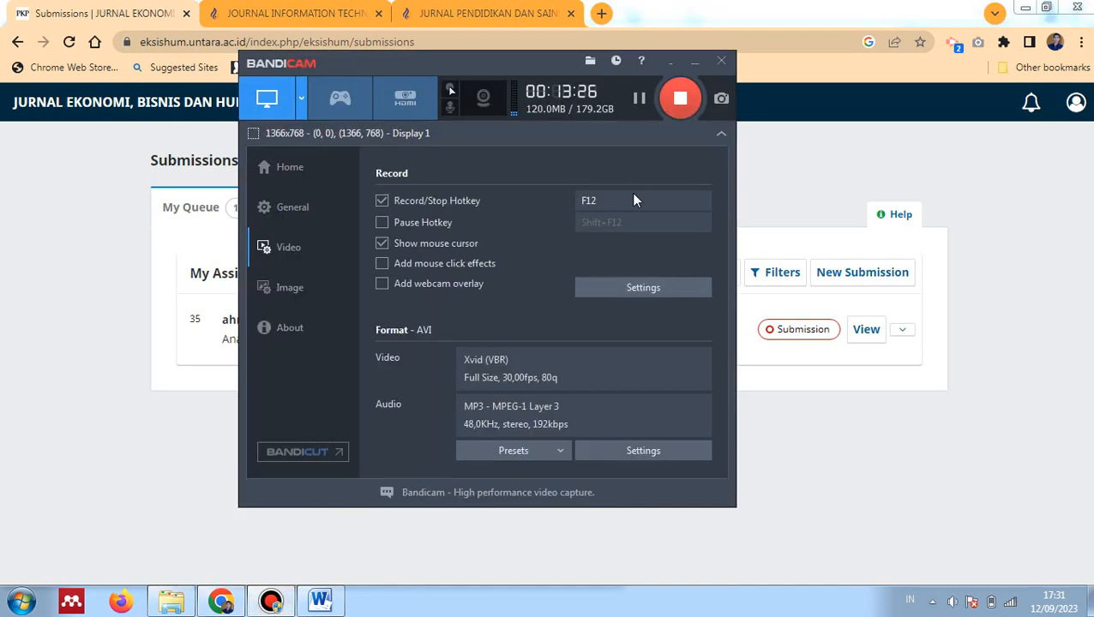